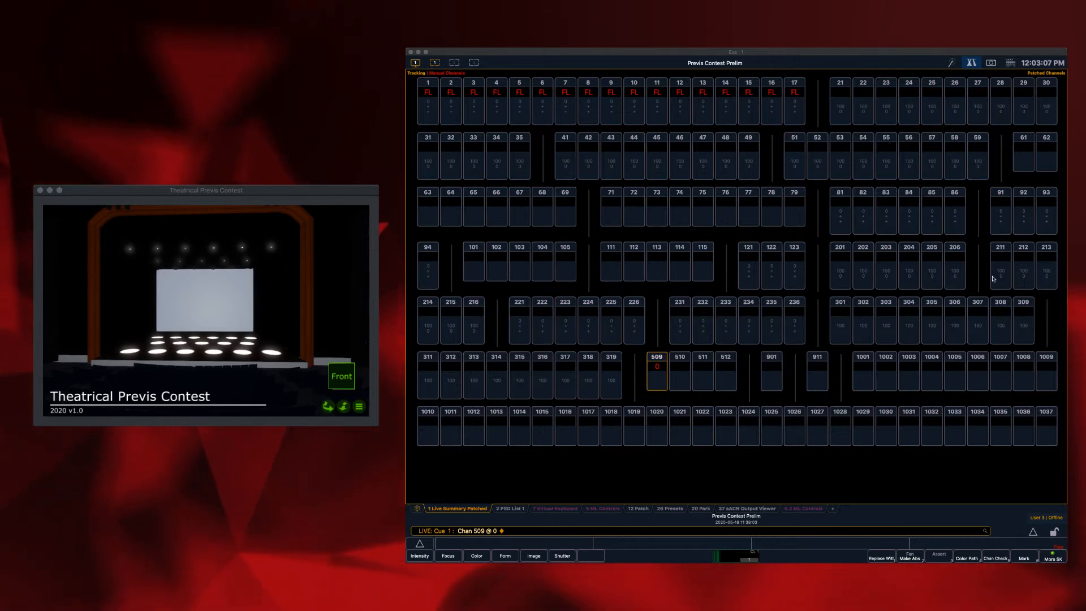
Set the intensity of channel 509 to 10 Thru 17 so the beams show in the stage preview.
click(195, 191)
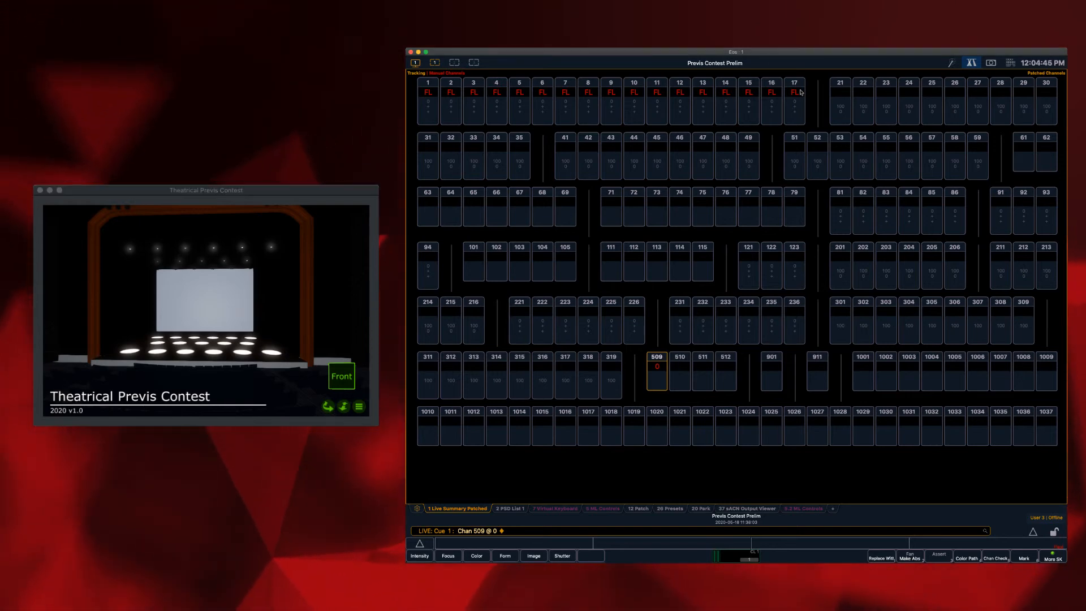
key(i)
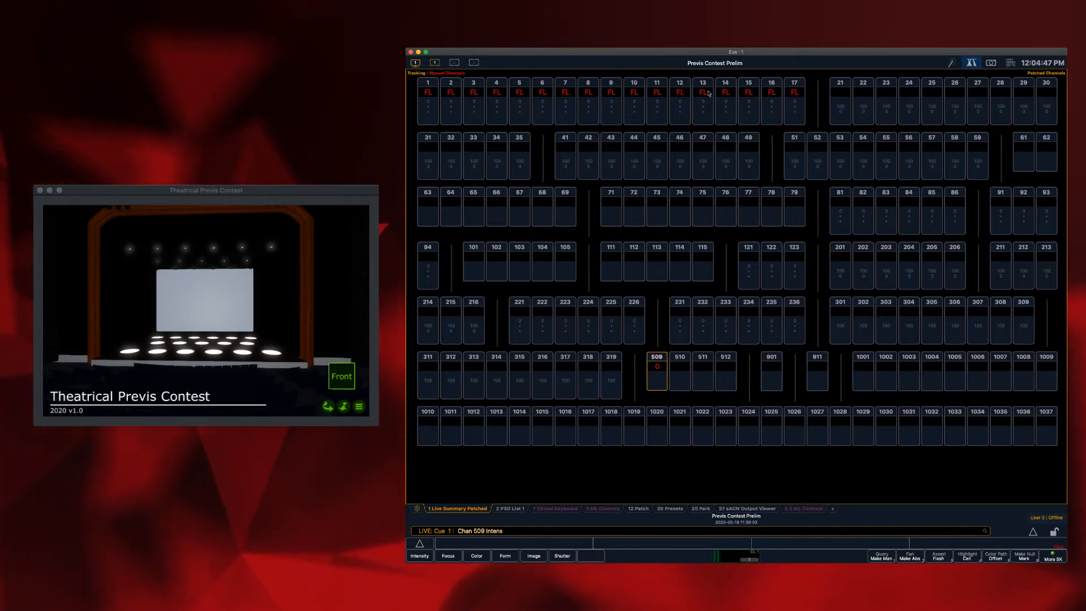
text(1)
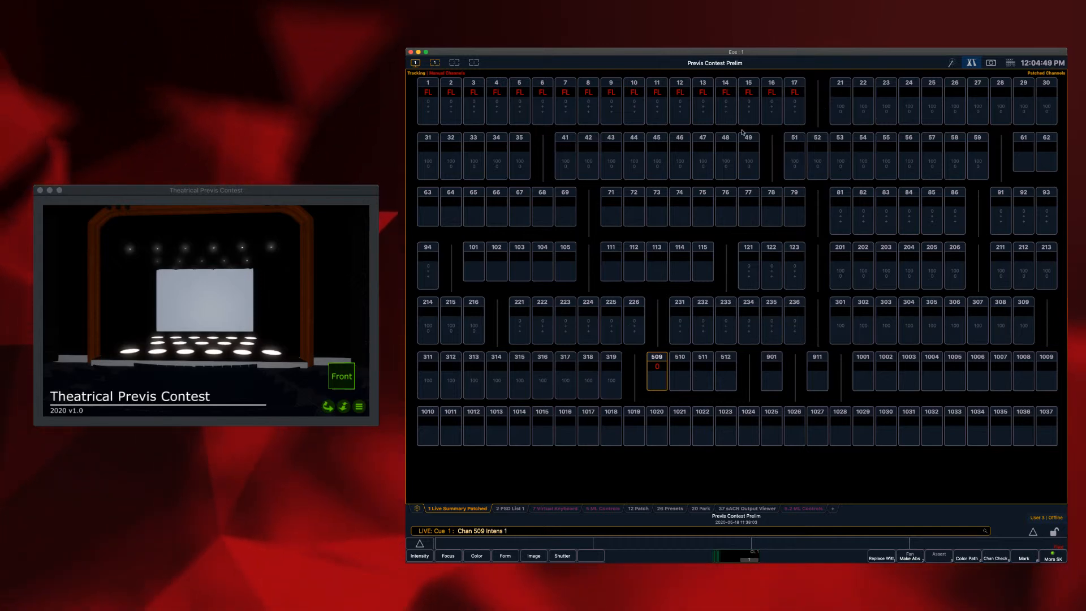
text(0t17)
key(Return)
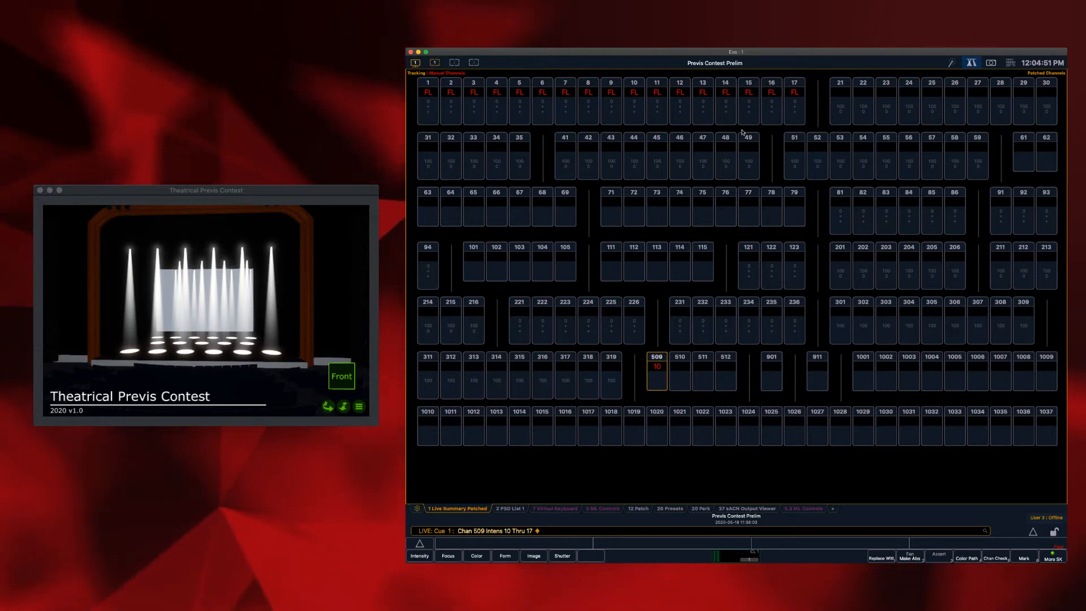
Bring channels 1 Thru 17 to full, adjust their pan, tilt and colour, and sneak their values back out.
text(1t)
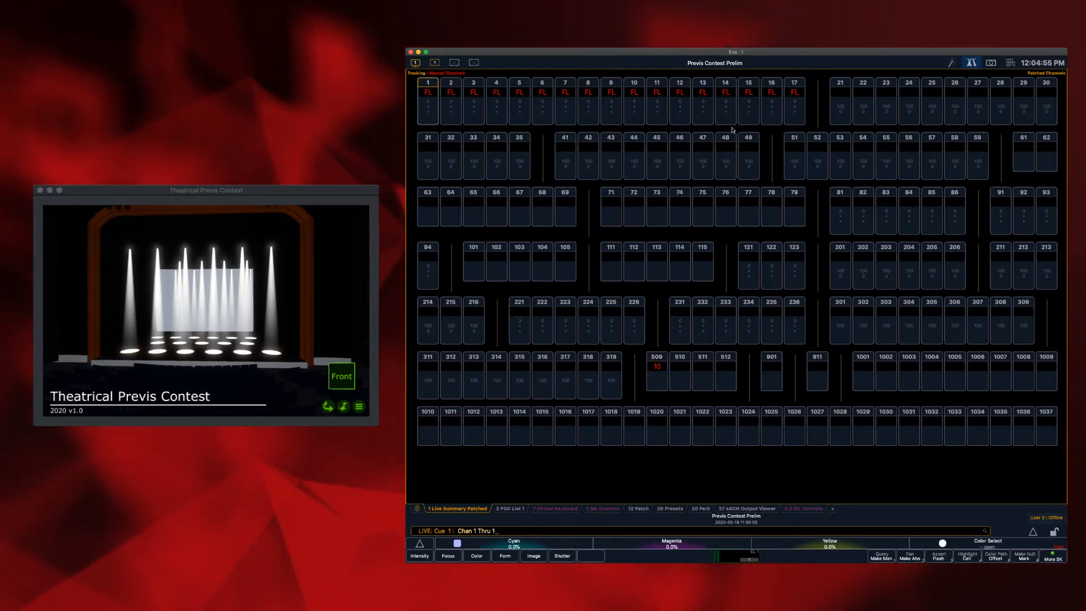
text(17af)
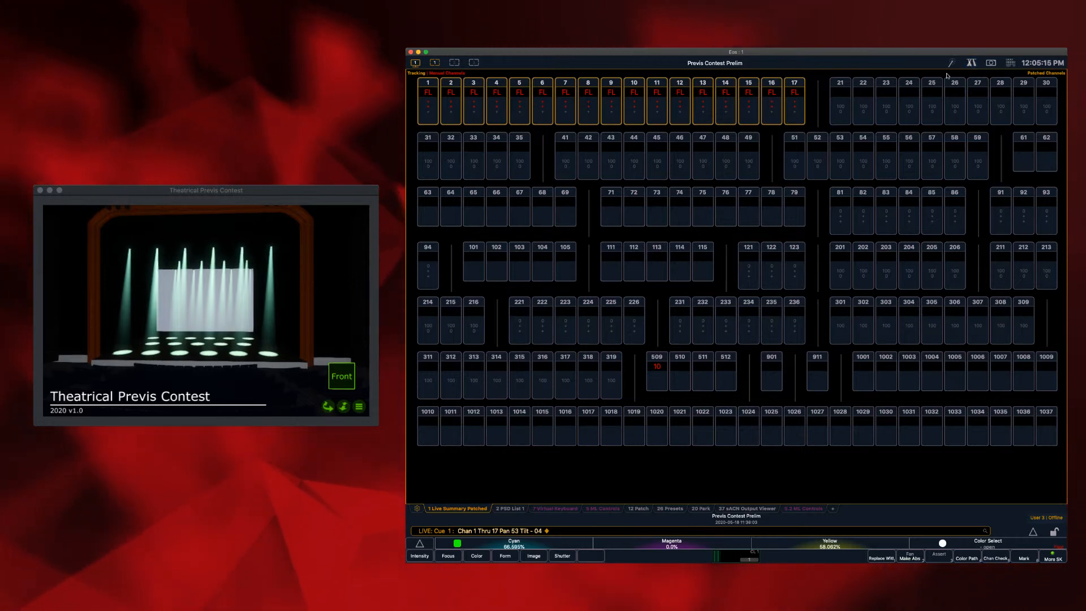
key(n)
key(Return)
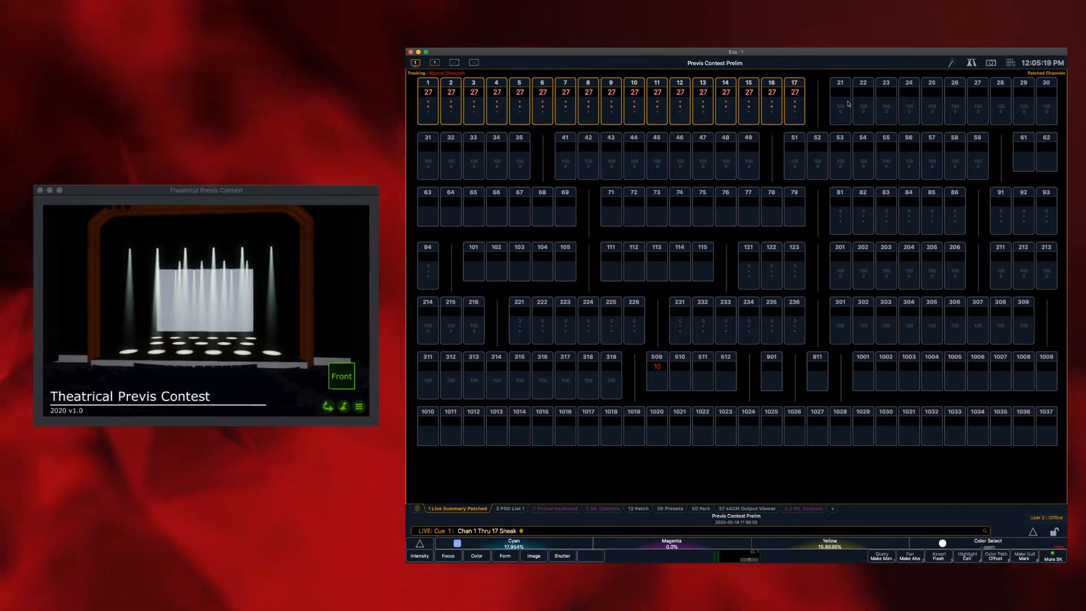
Set channels 21 Thru 35 to full, removing the stray group entry from the command.
click(848, 103)
key(3)
key(5)
key(plus)
key(g)
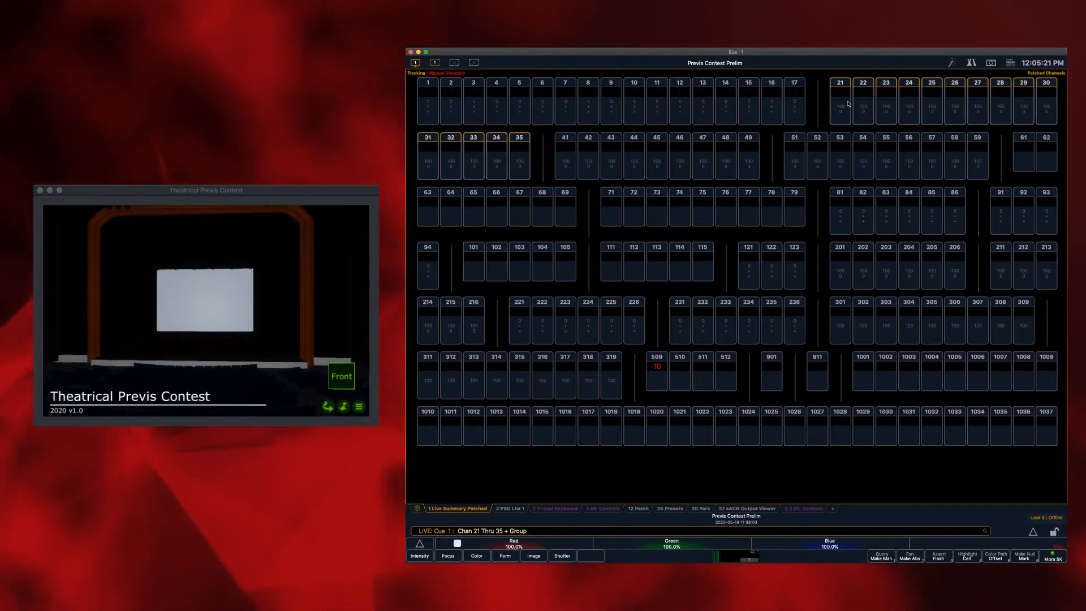
key(BackSpace)
key(BackSpace)
key(f)
key(Return)
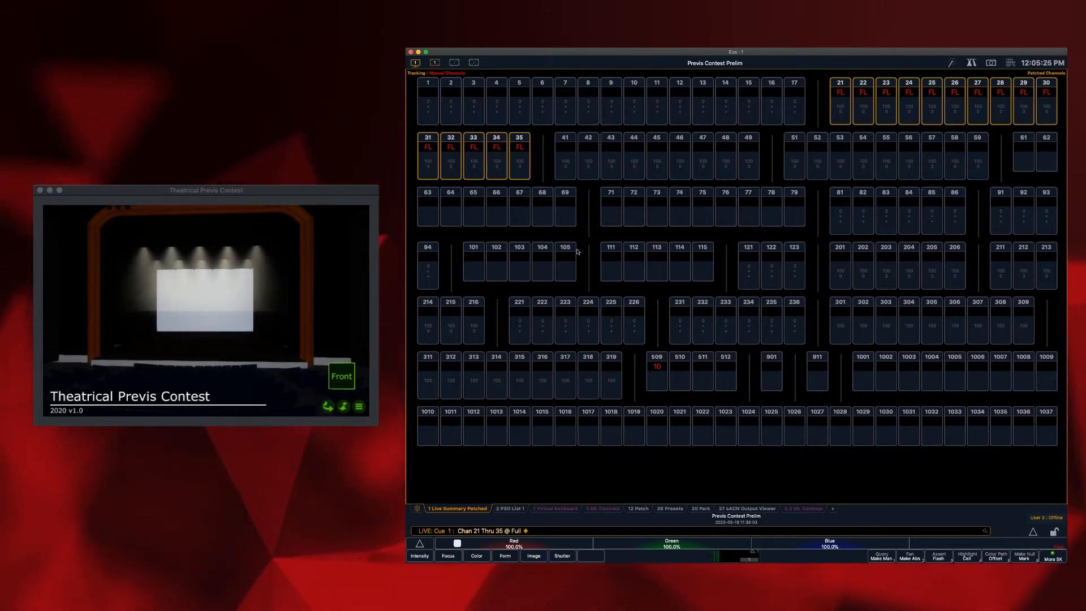
Sneak out the intensity of channels 21 Thru 35.
mouse_move(275, 304)
mouse_down()
mouse_move(257, 315)
mouse_move(278, 304)
mouse_up()
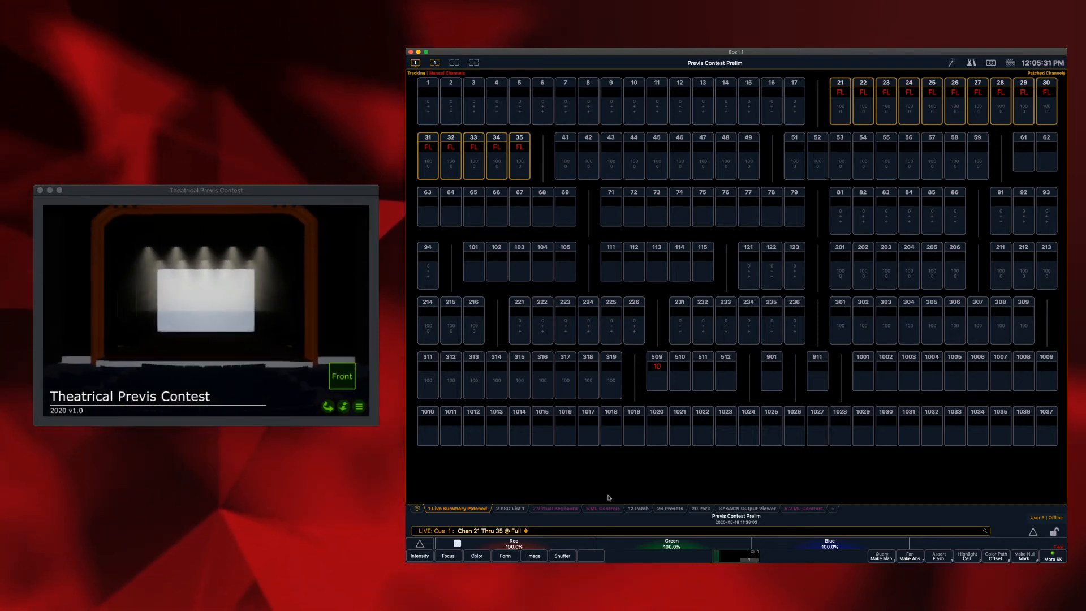
key(i)
key(n)
key(Return)
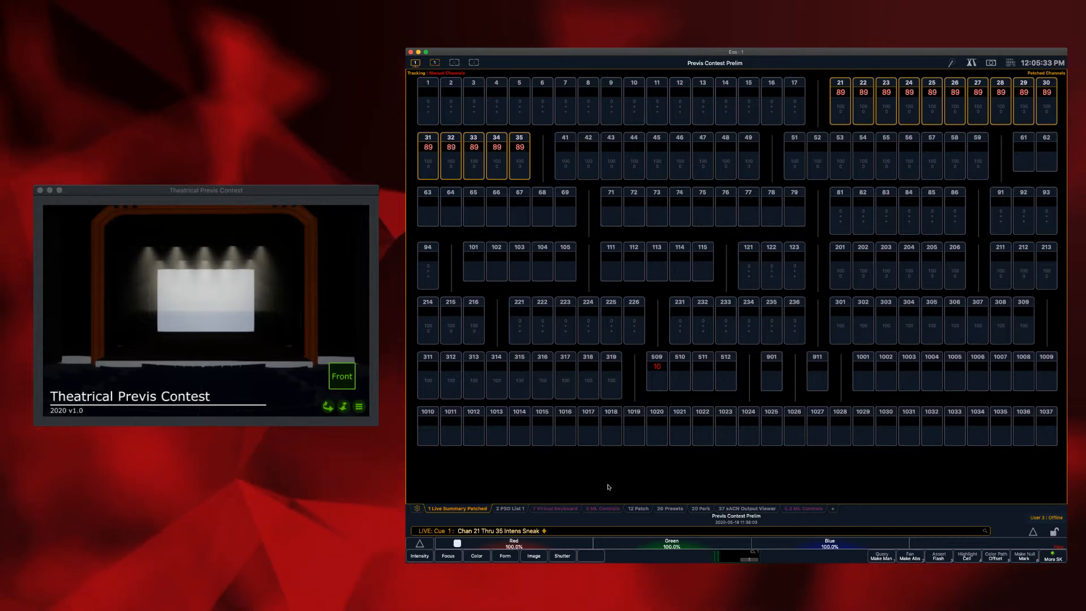
Set channels 41 Thru 49 to full and view their beams in the stage preview.
key(4)
key(1)
key(t)
key(4)
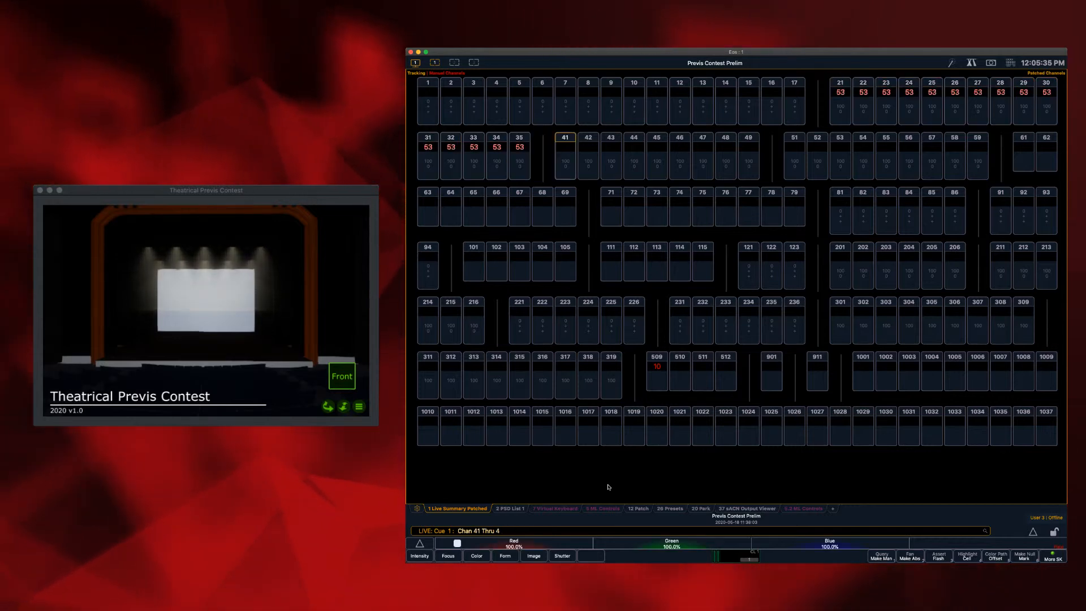
key(9)
key(a)
key(f)
key(Return)
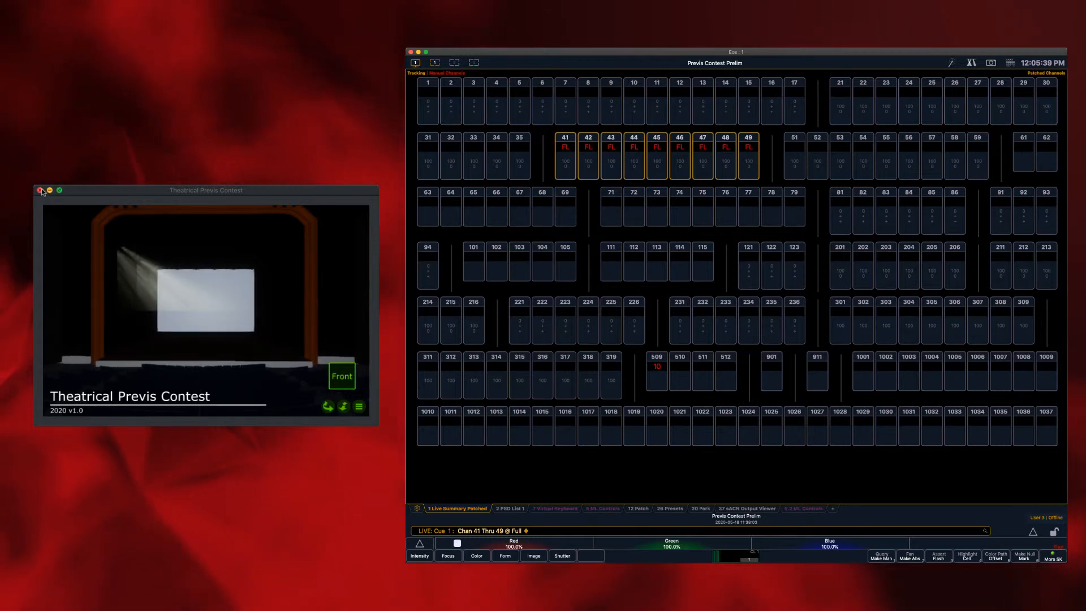
mouse_move(162, 280)
mouse_down()
mouse_move(139, 276)
mouse_move(175, 280)
mouse_up()
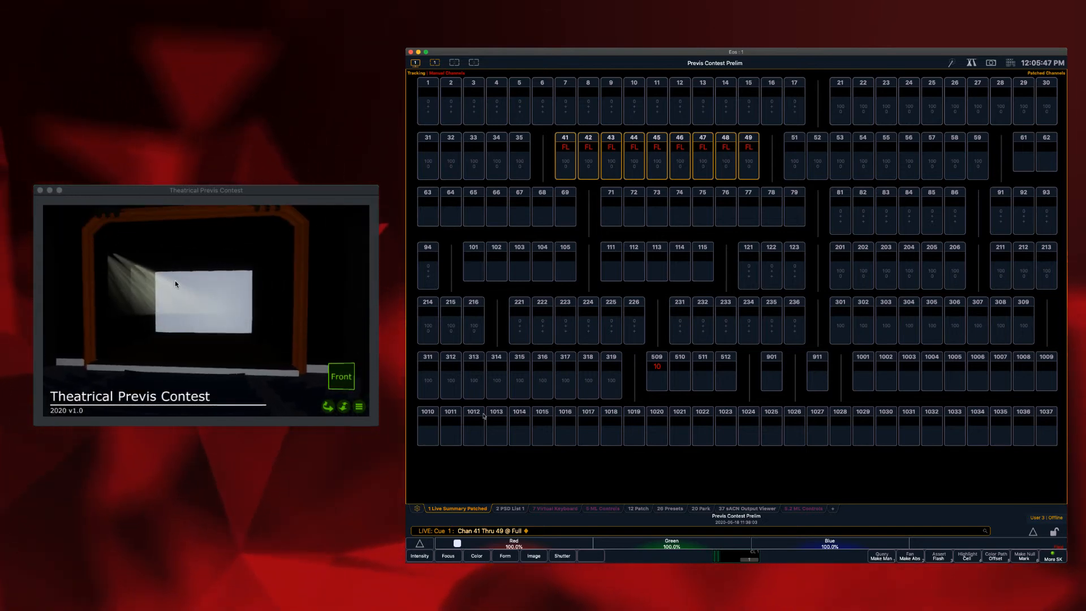
Set channels 51 Thru 59 to full and sneak out all manual values.
click(793, 148)
text(59)
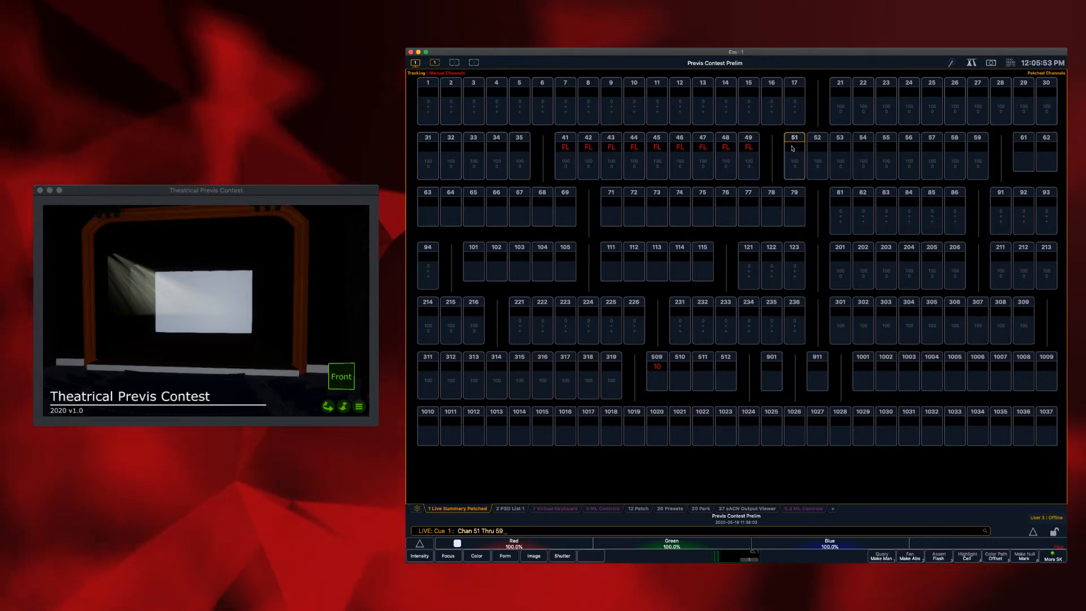
text(f)
key(Return)
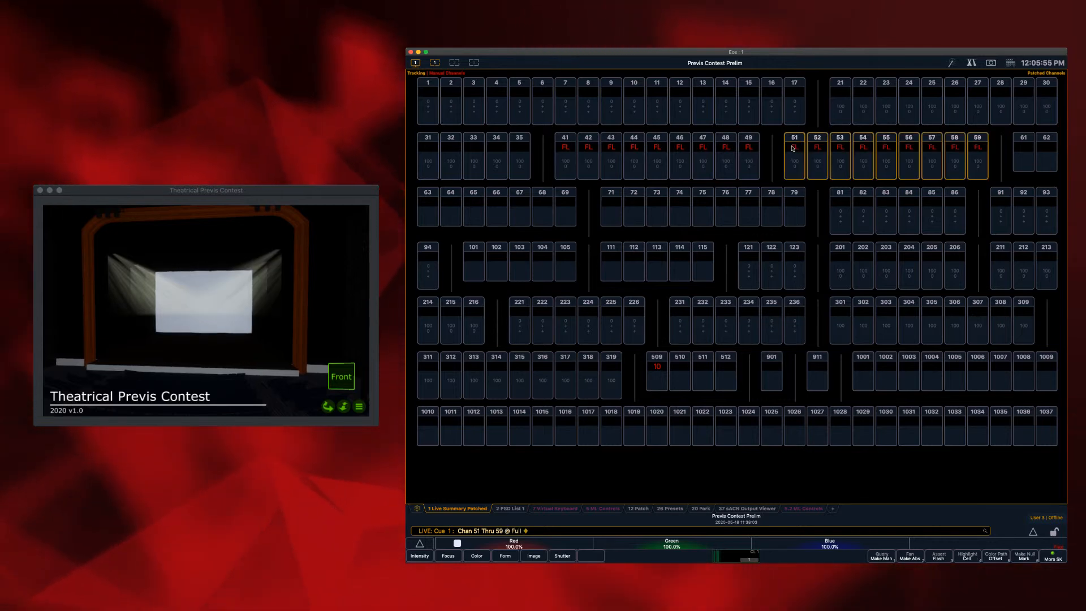
key(alt+n)
key(Return)
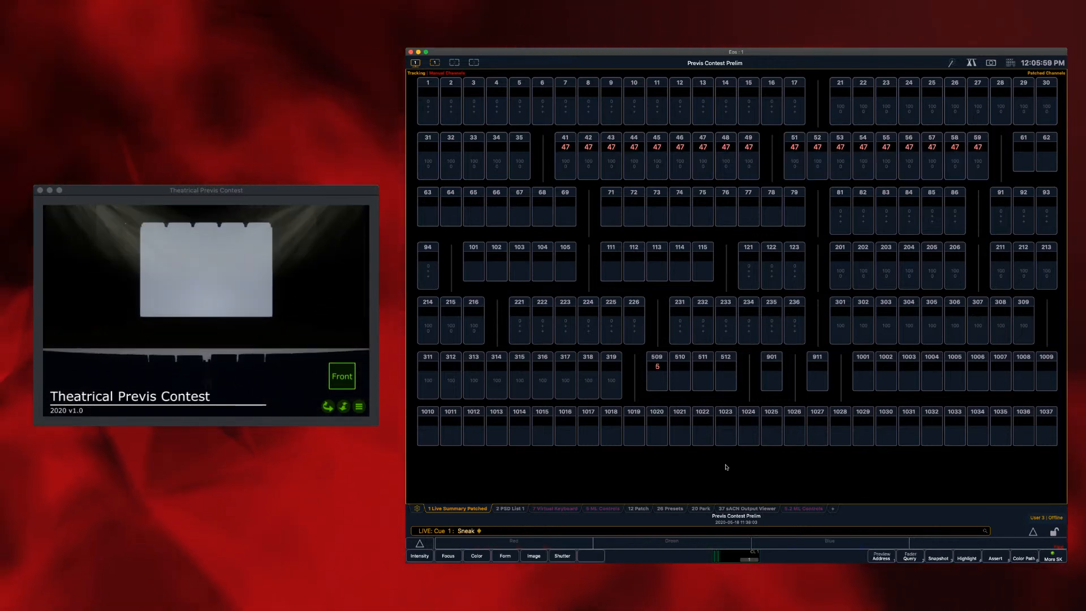
Recall Preset 1 on channel 509 and on camera channel 3001, leaving channel 3001 on the command line.
text(509p)
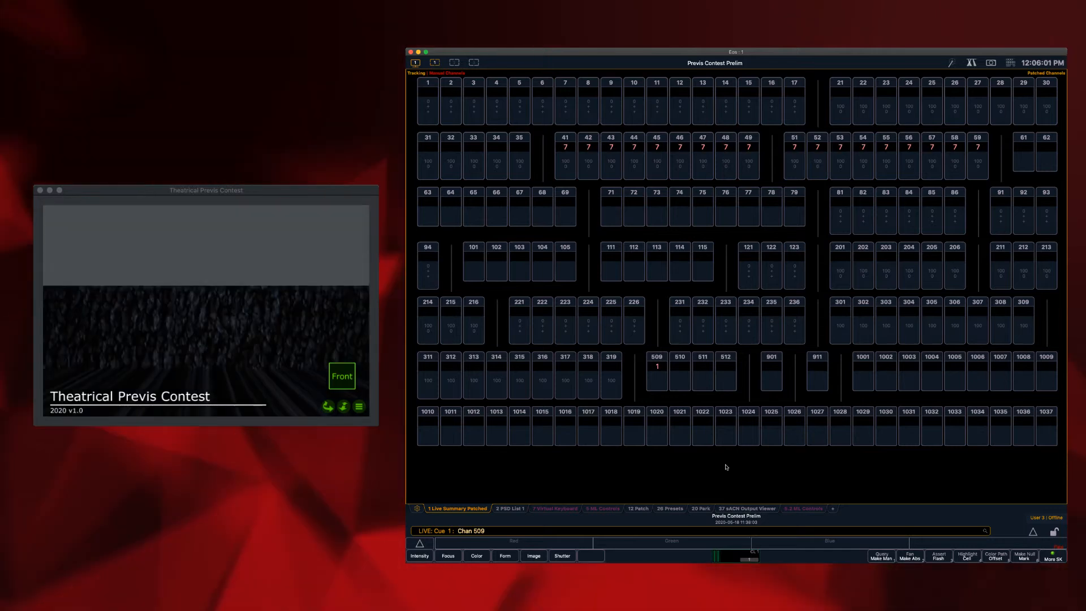
key(Return)
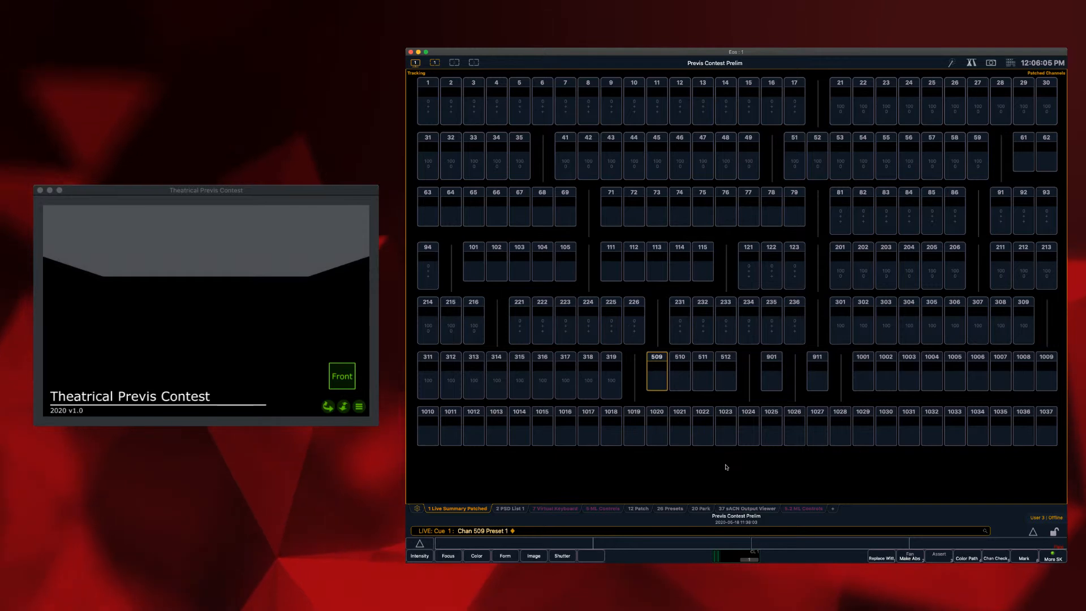
key(p)
key(1)
key(Return)
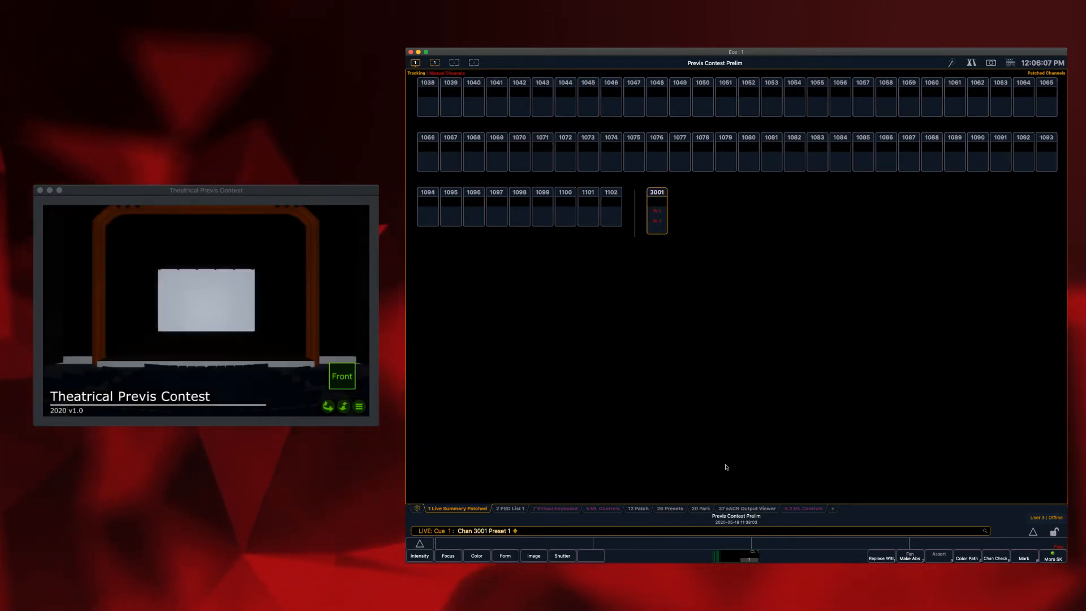
key(BackSpace)
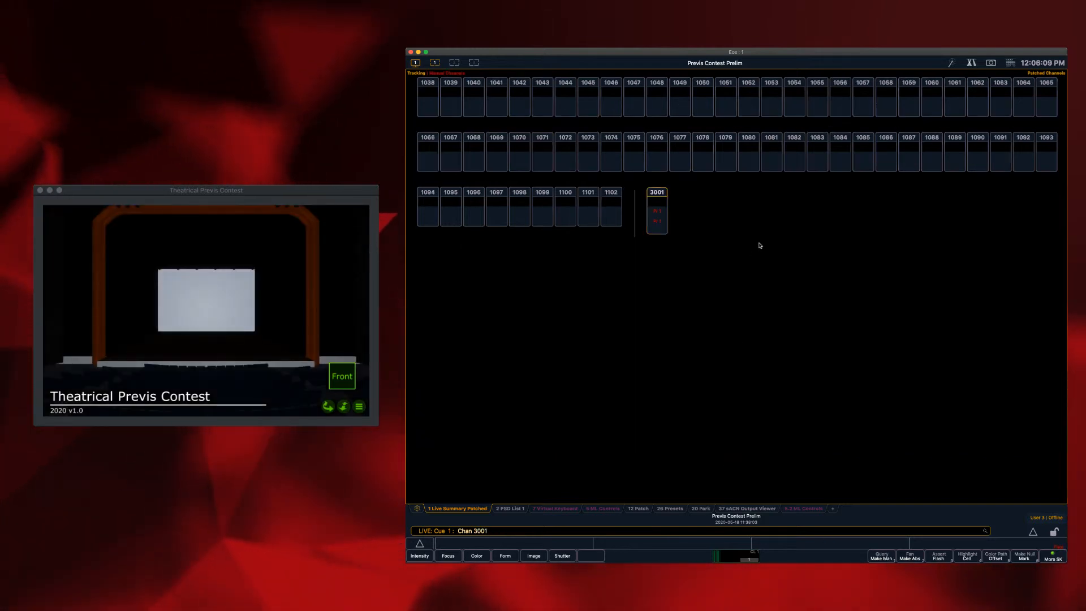
scroll(759, 245, up, 3)
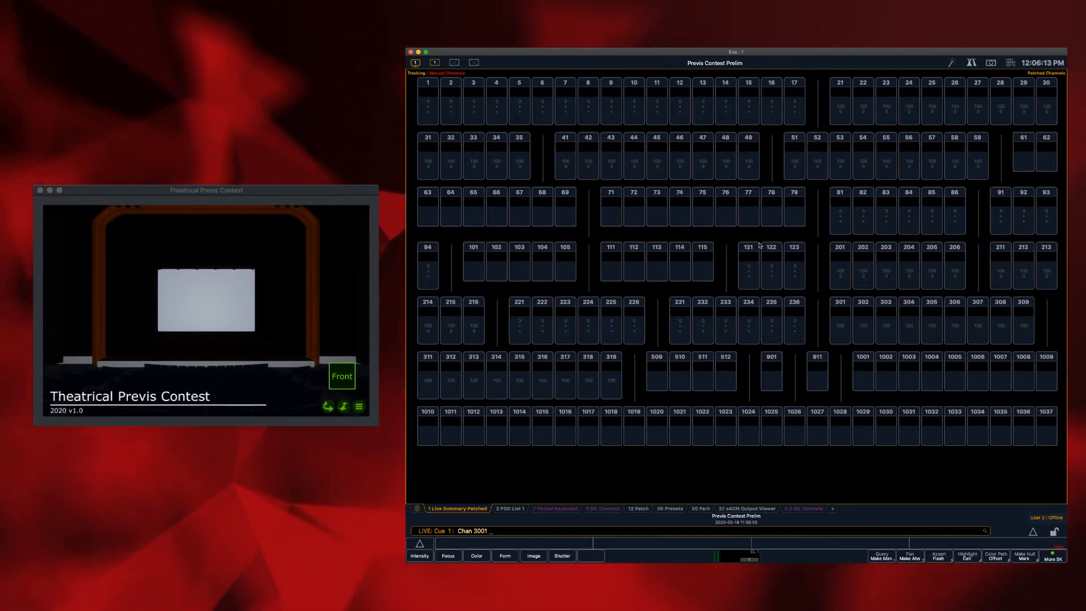
Enlarge the Theatrical Previs Contest preview window slightly.
click(304, 190)
drag(379, 426, 384, 428)
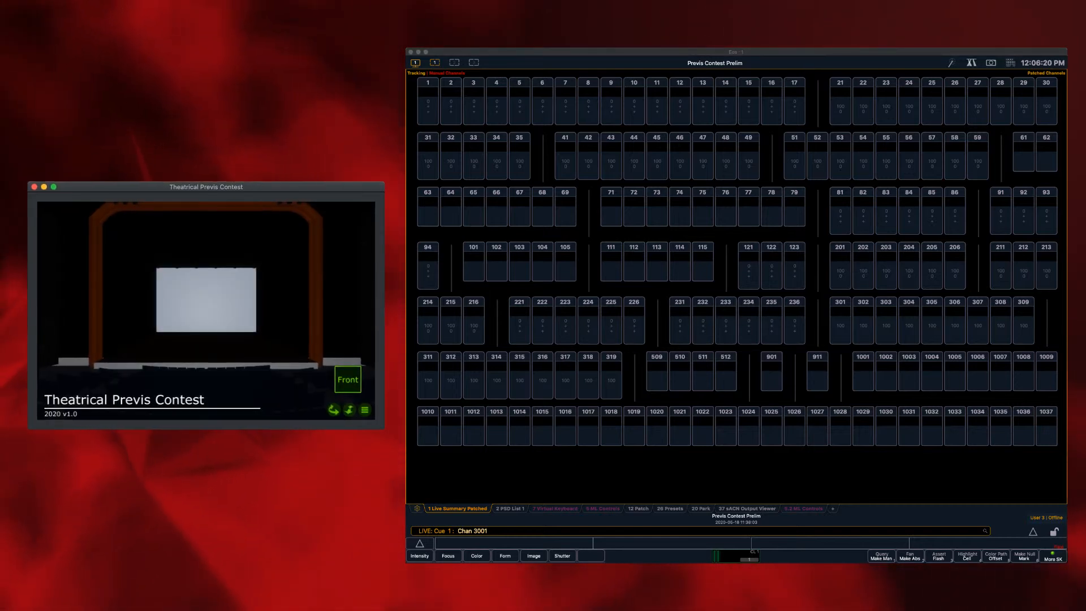
click(425, 81)
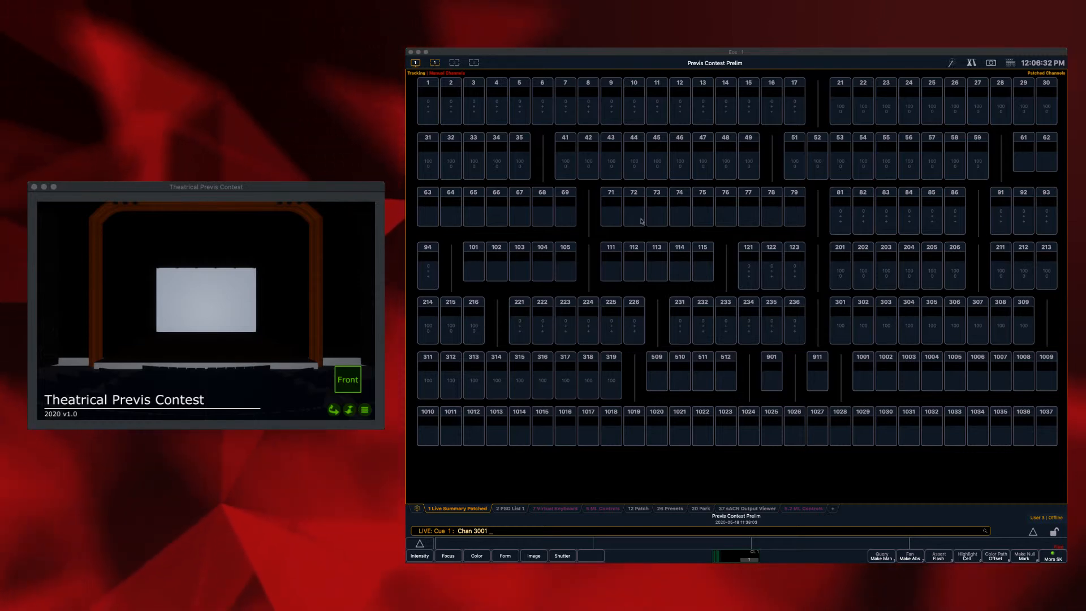
click(332, 188)
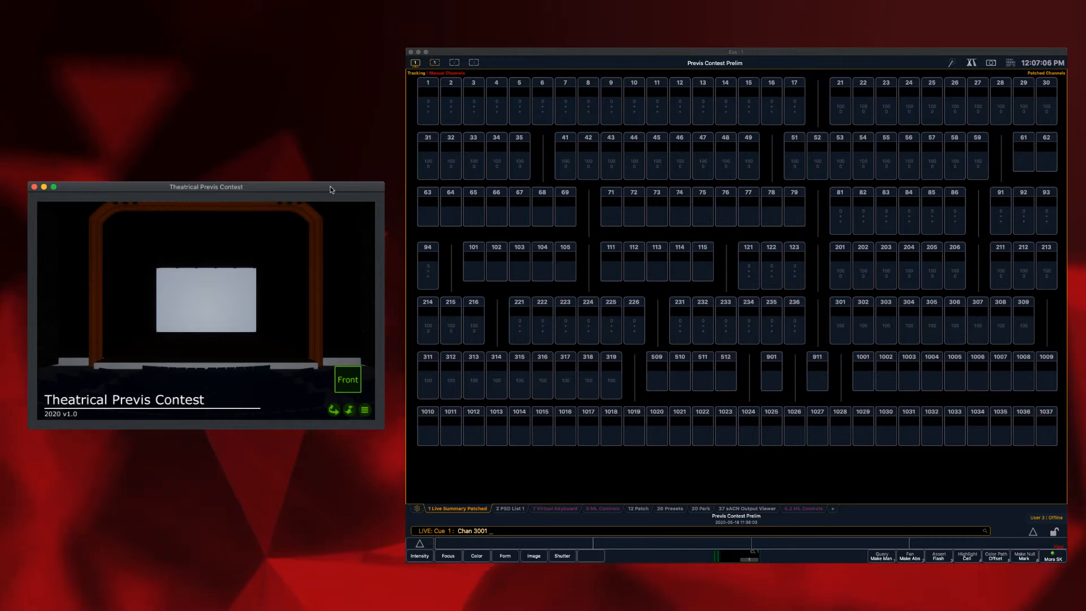
Select channel 3001 and show its parameters in the 5.2 ML Controls view.
click(506, 477)
key(Return)
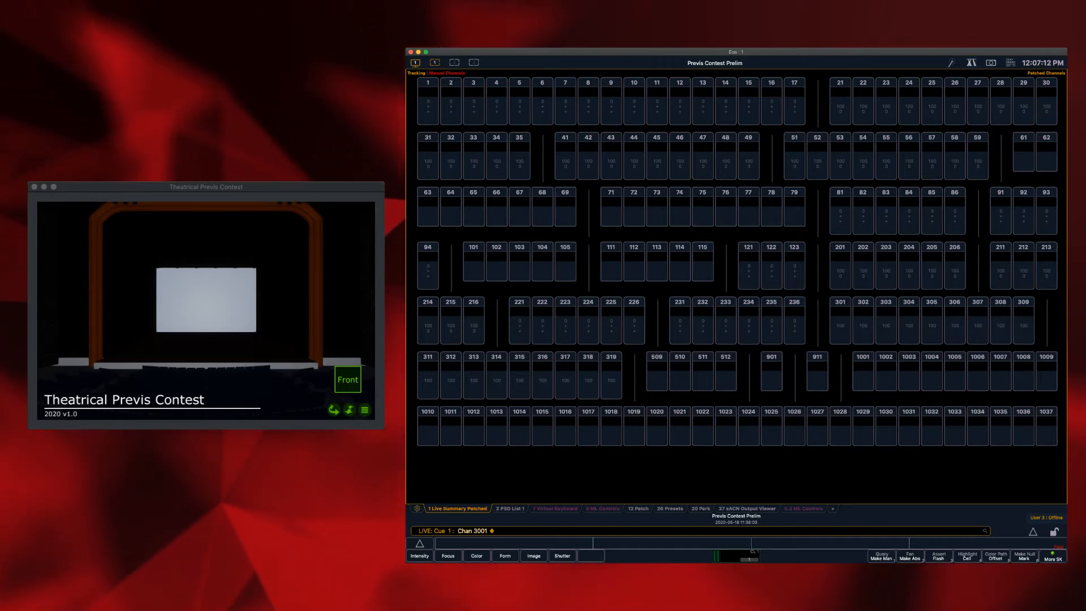
click(816, 510)
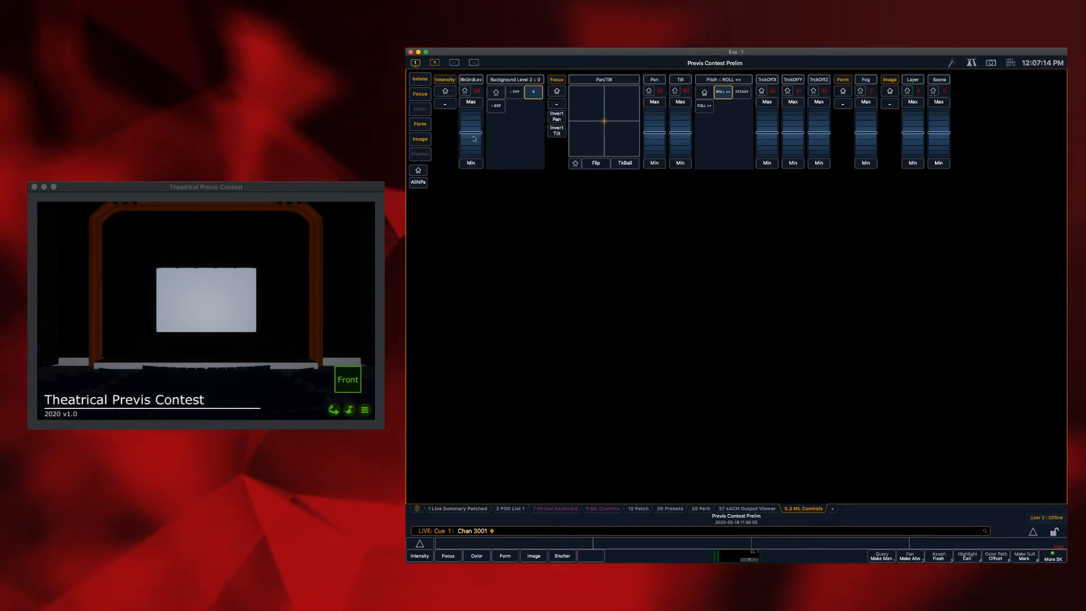
Sweep the Background Level of channel 3001 up and down, finishing at full.
drag(475, 148, 474, 139)
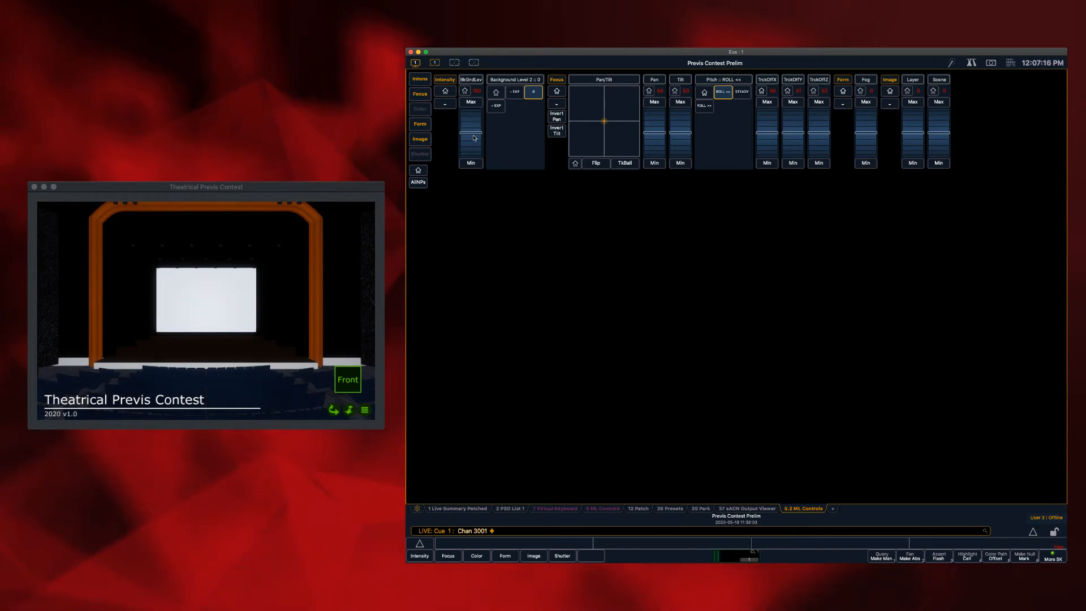
scroll(474, 138, down, 5)
scroll(475, 138, down, 8)
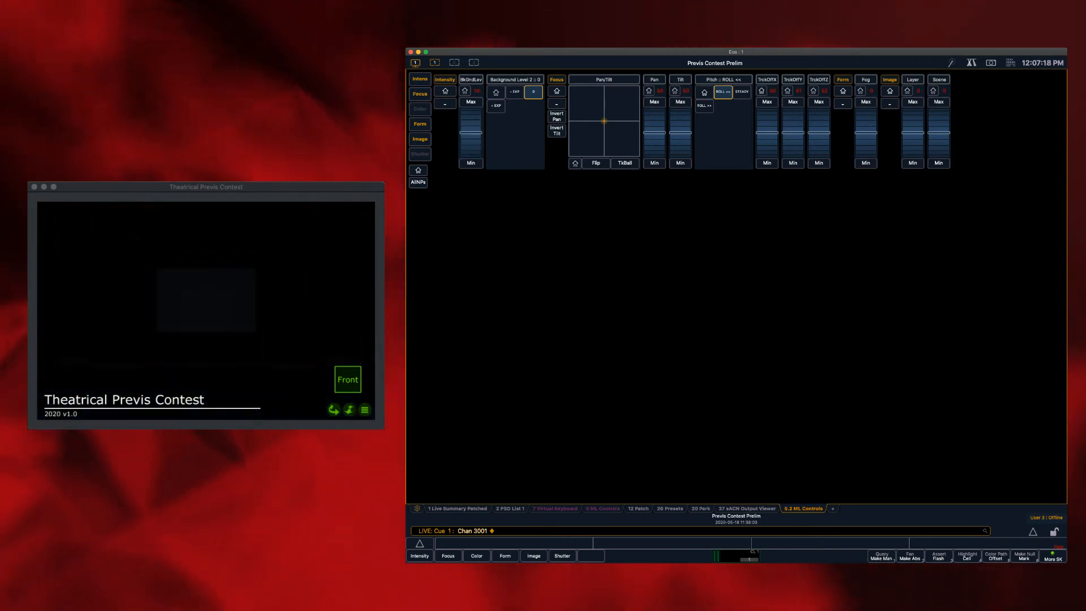
click(471, 103)
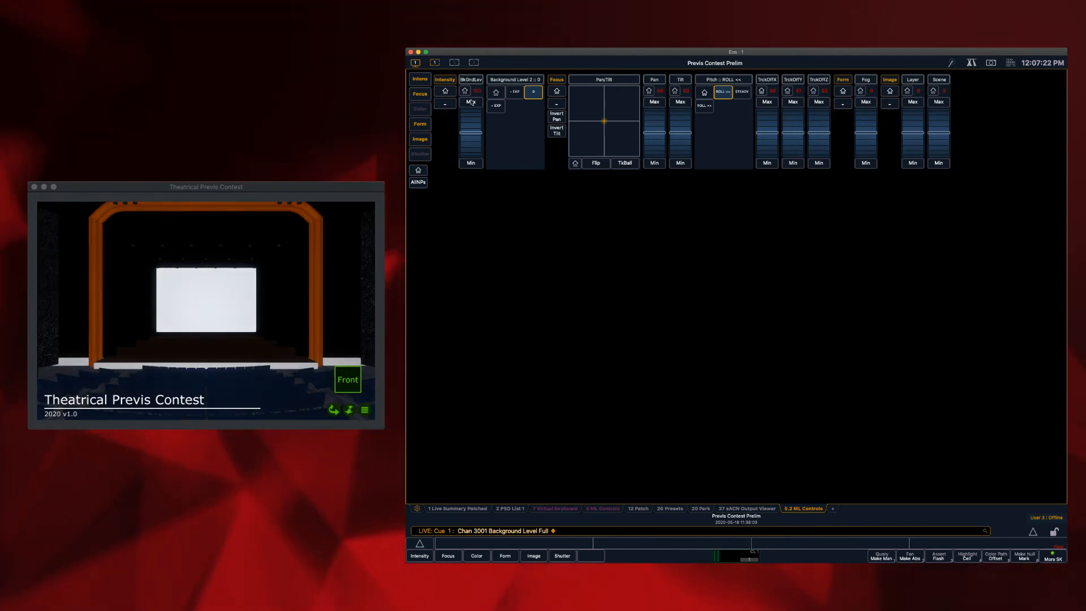
Switch Background Level 2 to the + EXP range, sweep its level up and down, and set it to full.
click(522, 82)
scroll(506, 129, up, 5)
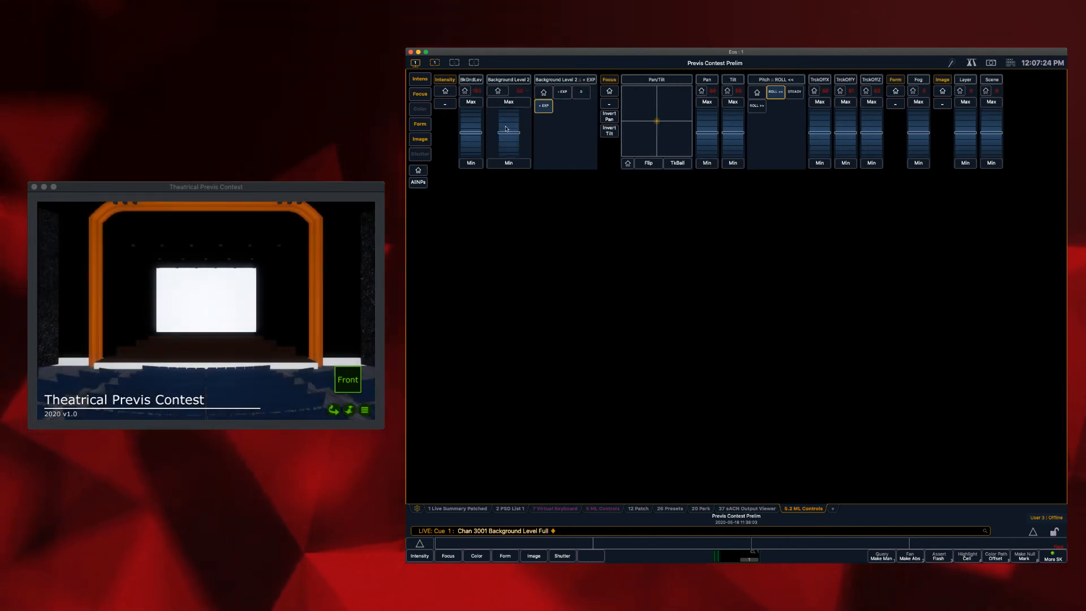
scroll(506, 129, up, 4)
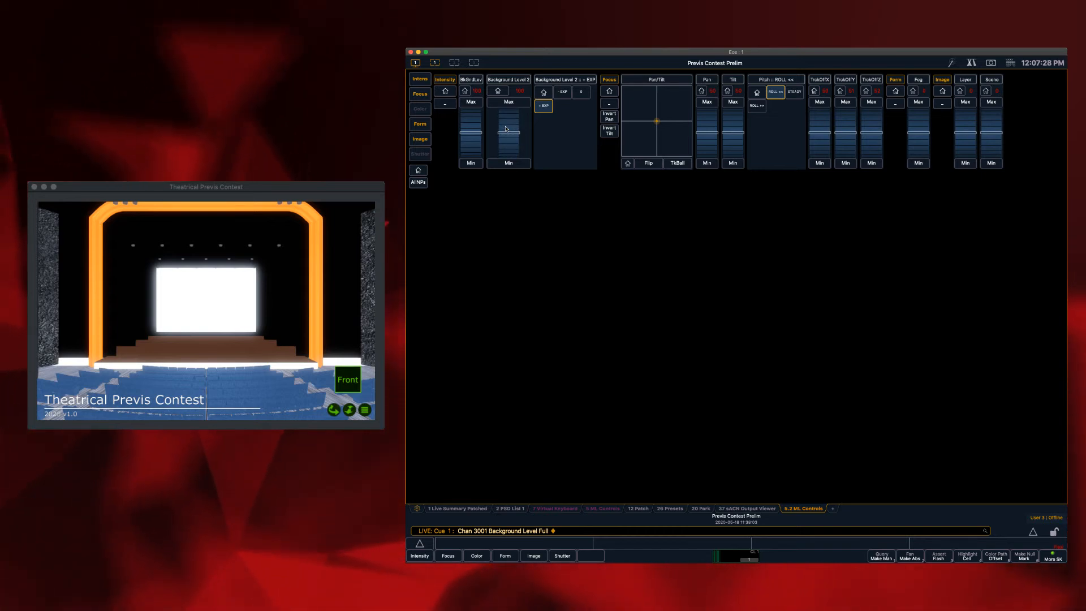
scroll(506, 129, down, 1)
scroll(507, 129, down, 10)
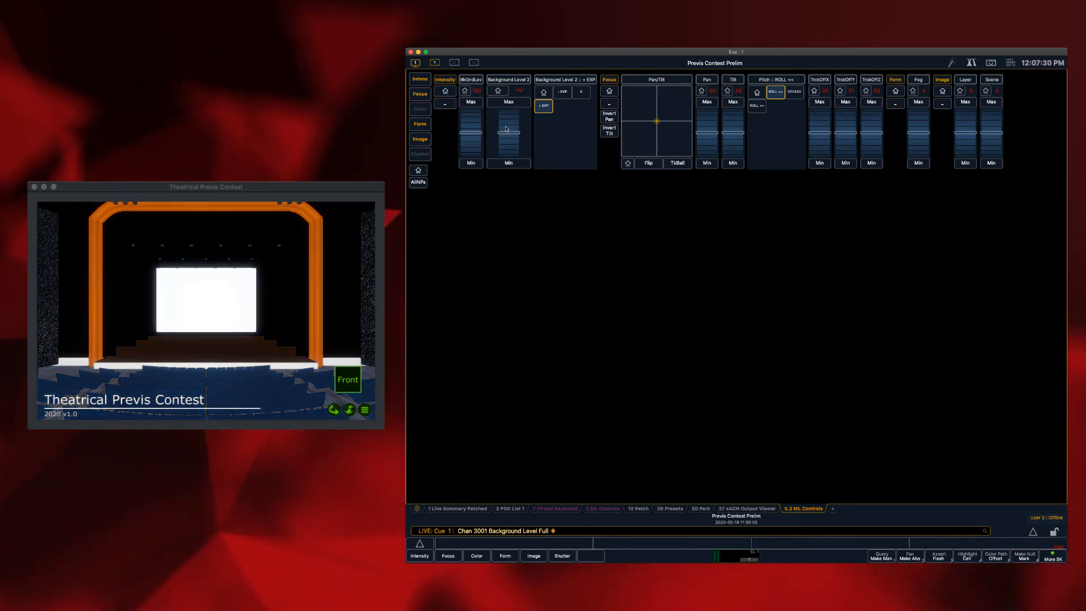
click(510, 103)
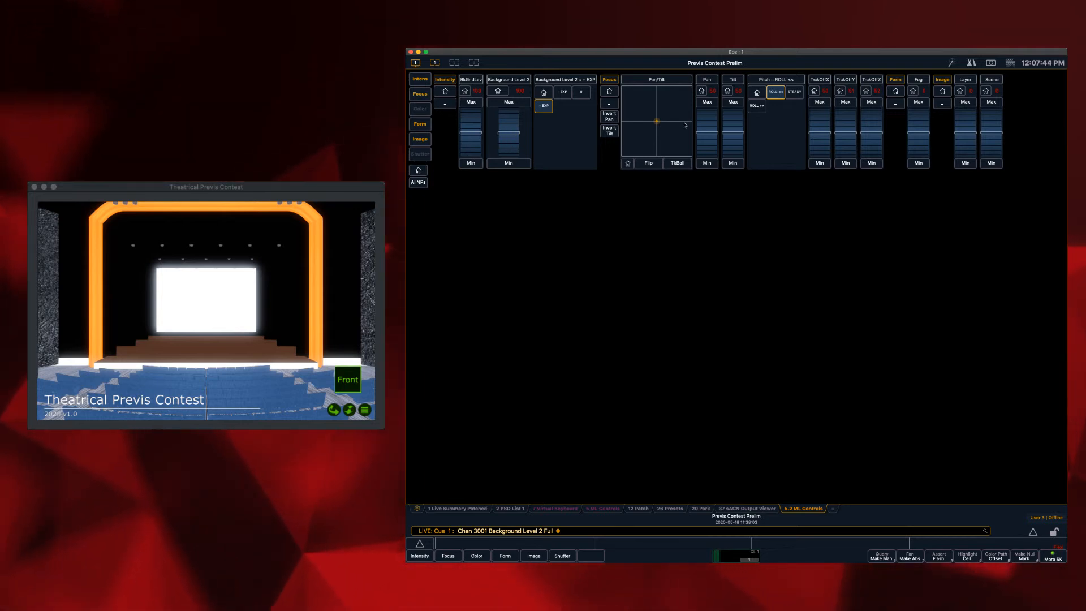
Adjust the pan and tilt of channel 3001 to turn the preview camera slightly toward the right side of the stage.
mouse_move(732, 132)
mouse_down()
mouse_move(732, 143)
mouse_move(732, 134)
mouse_move(714, 141)
mouse_move(714, 127)
mouse_up()
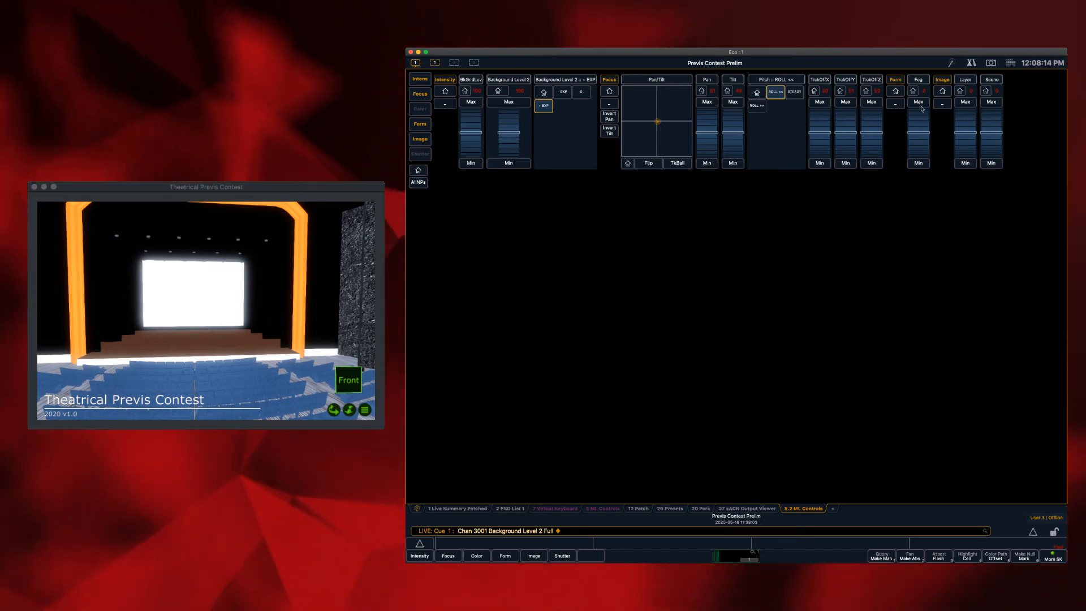
Home the Background Level, Background Level 2, pan and tilt of channel 3001.
click(246, 183)
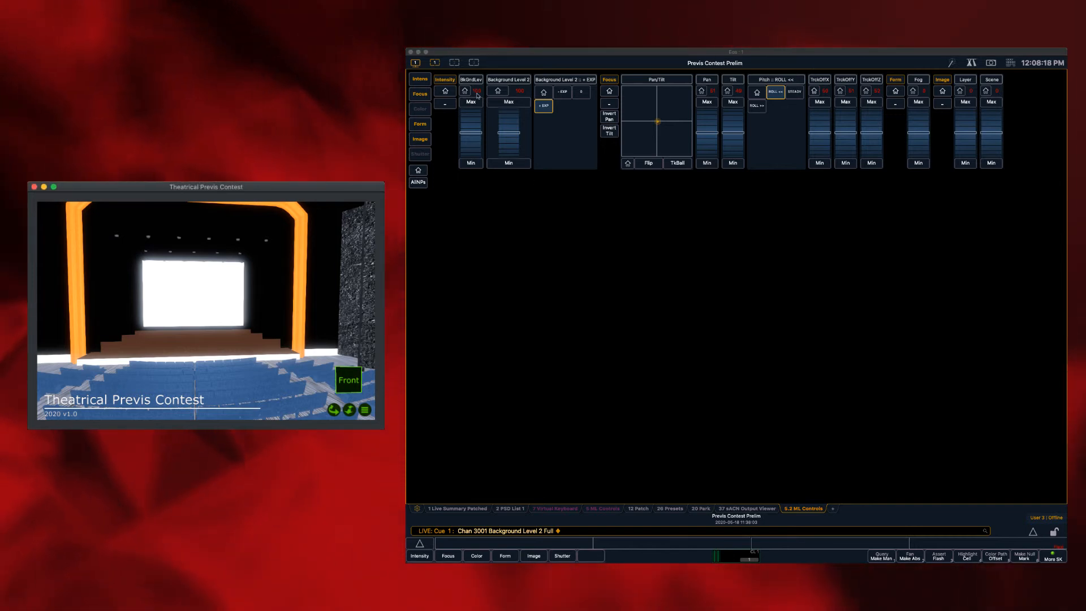
click(496, 91)
click(497, 92)
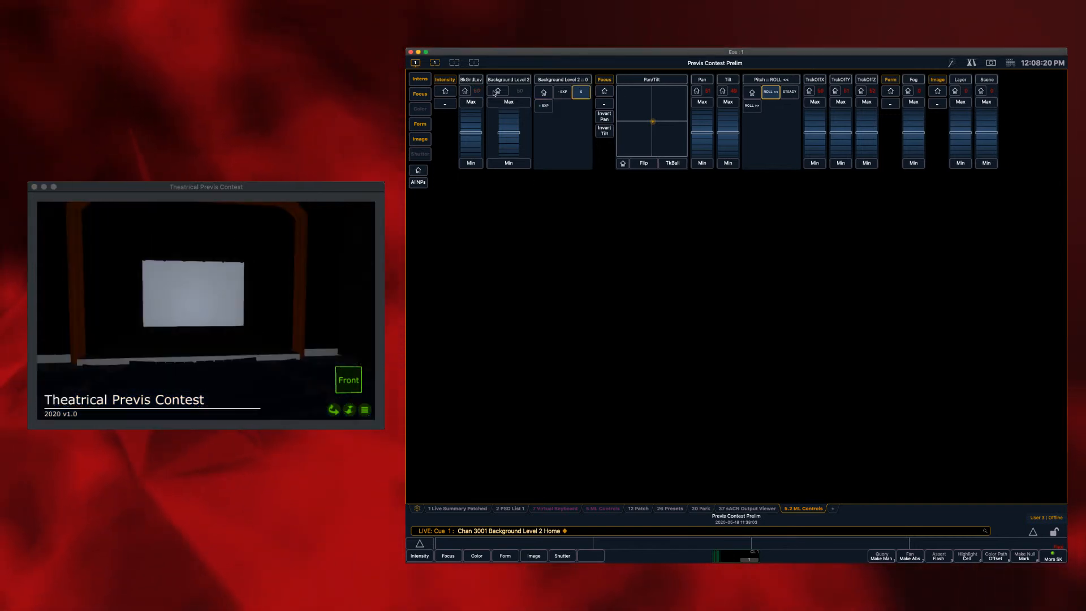
click(712, 92)
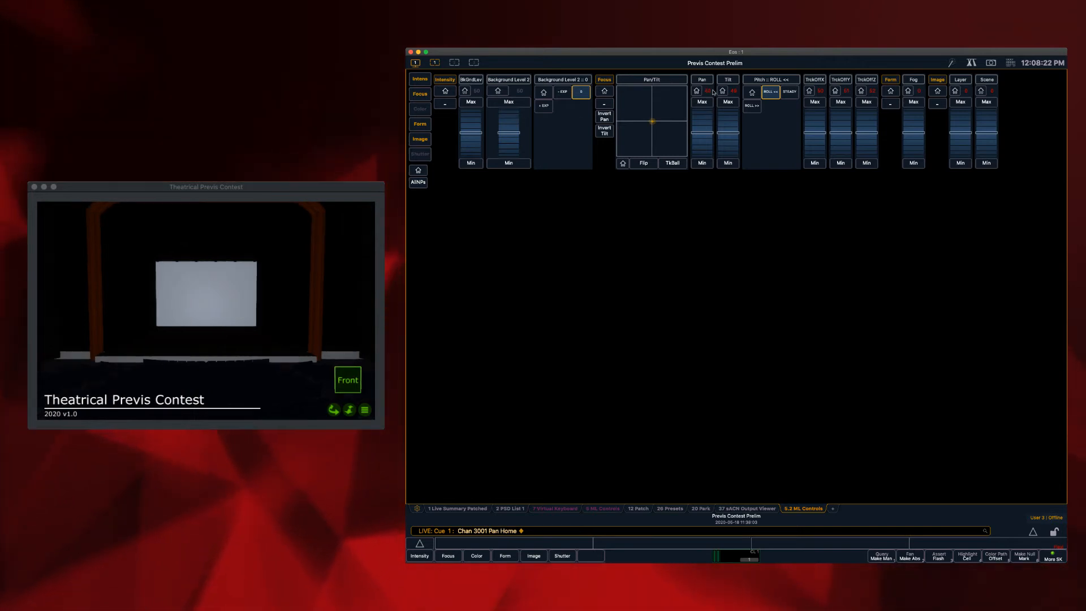
click(723, 92)
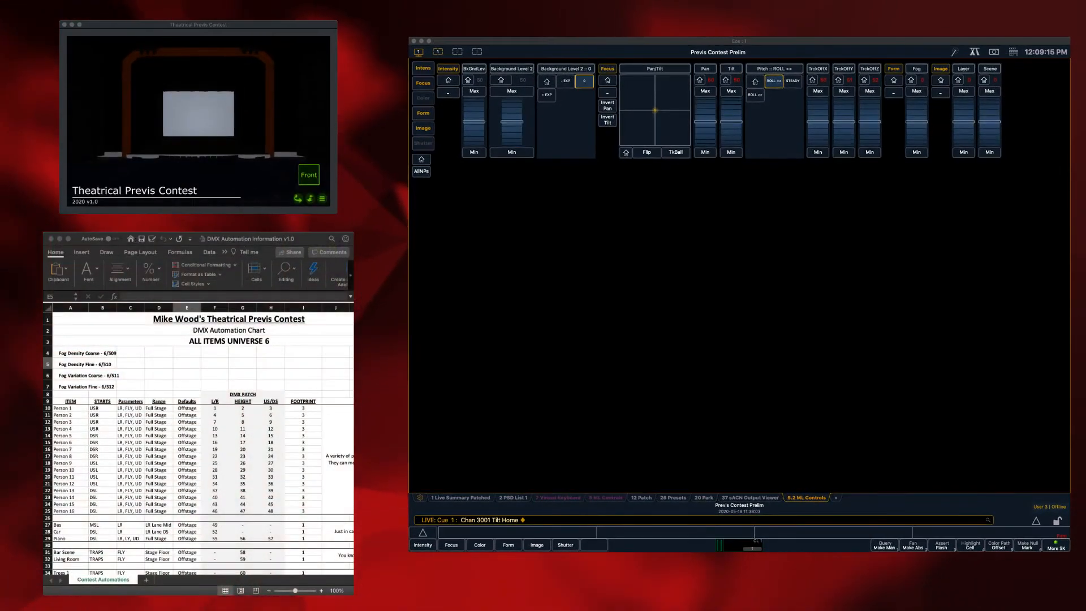
Look through the DMX Automation chart's universe 6 items, from the people through scenery, curtains, borders, legs and decks.
click(215, 440)
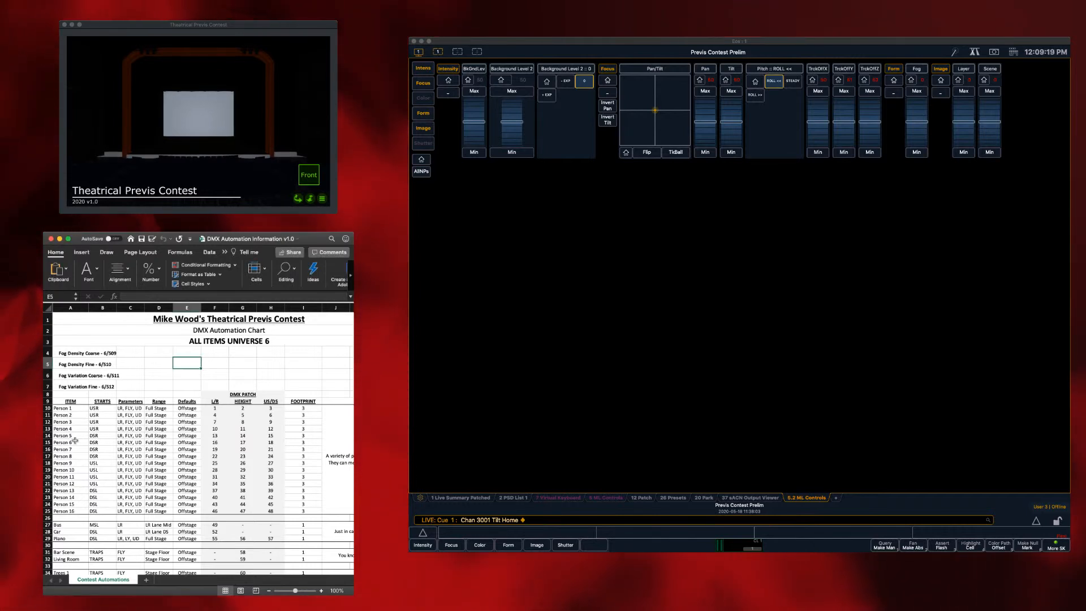
scroll(75, 530, down, 8)
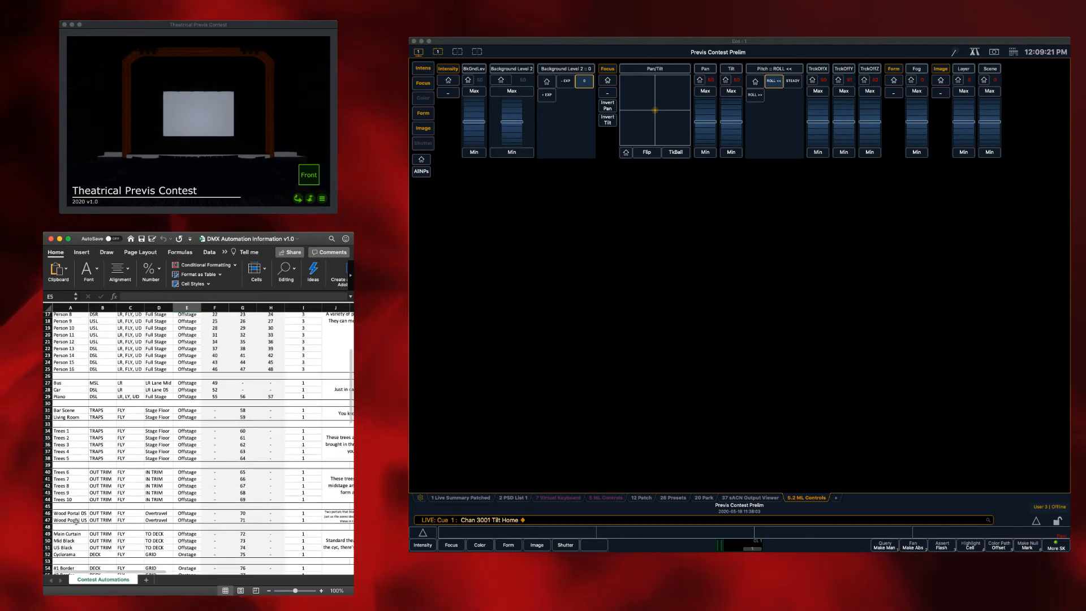
scroll(76, 521, down, 3)
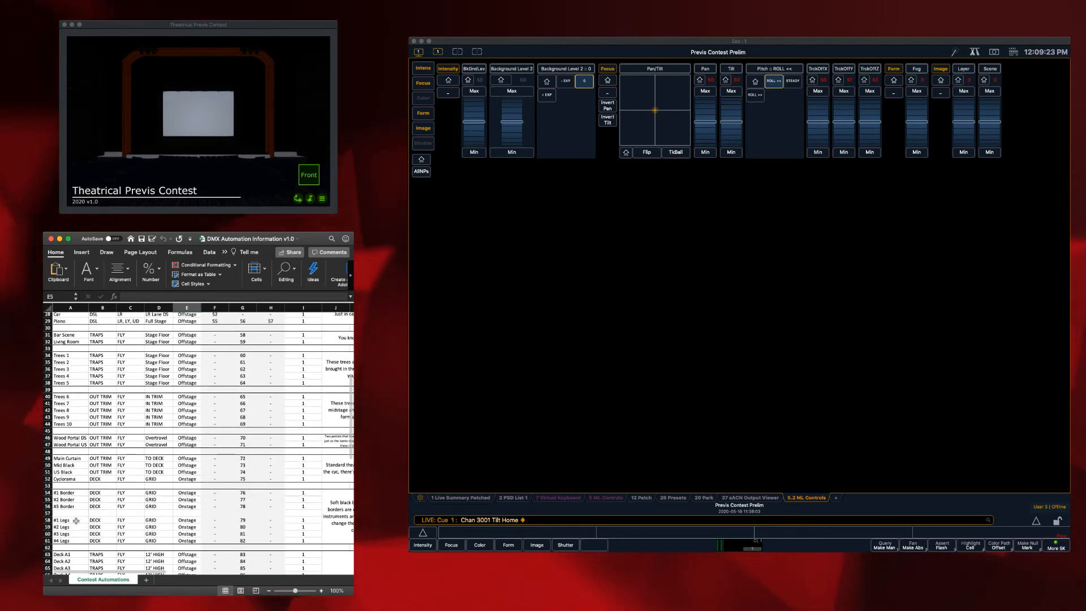
scroll(75, 520, down, 6)
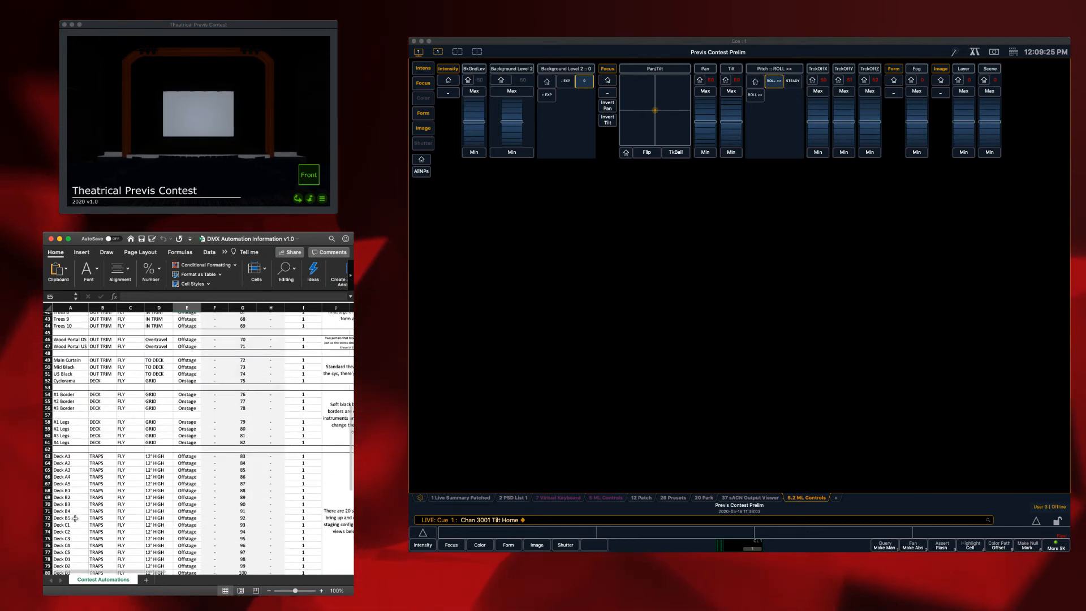
scroll(74, 518, up, 14)
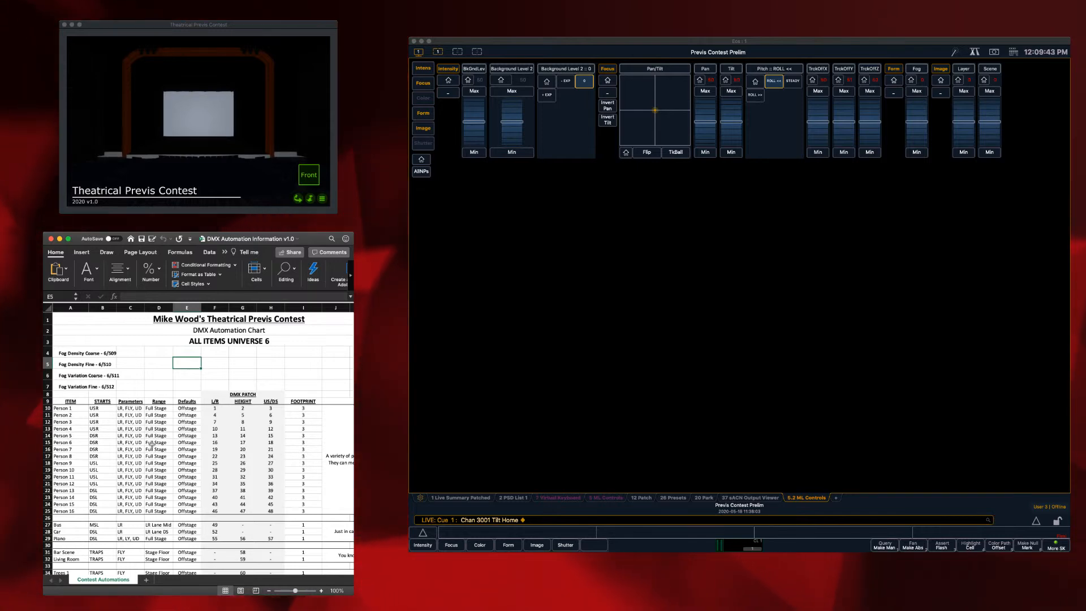
scroll(152, 443, down, 10)
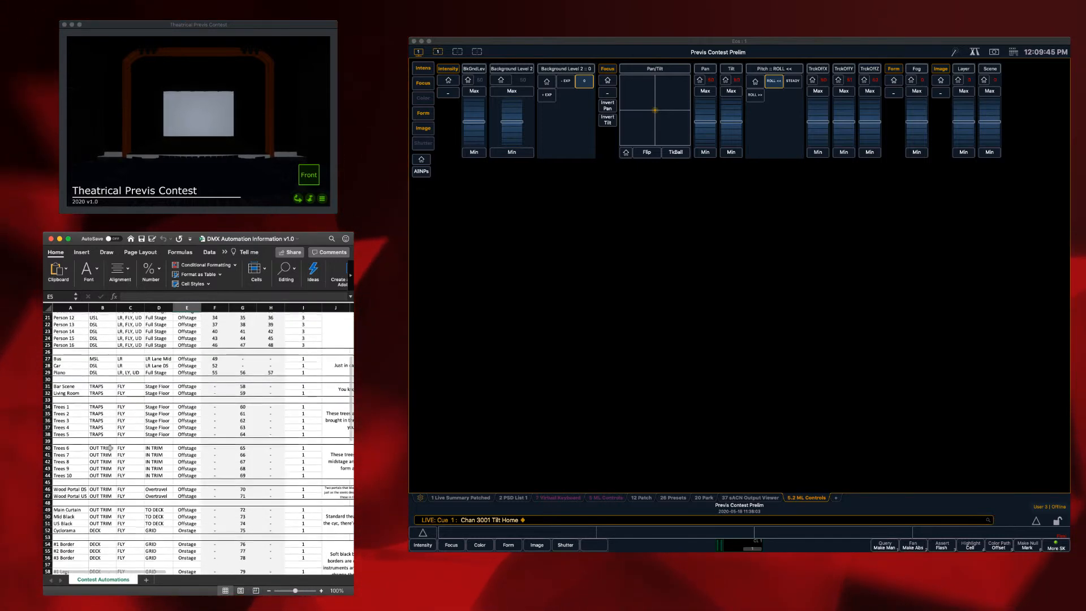
scroll(110, 448, down, 9)
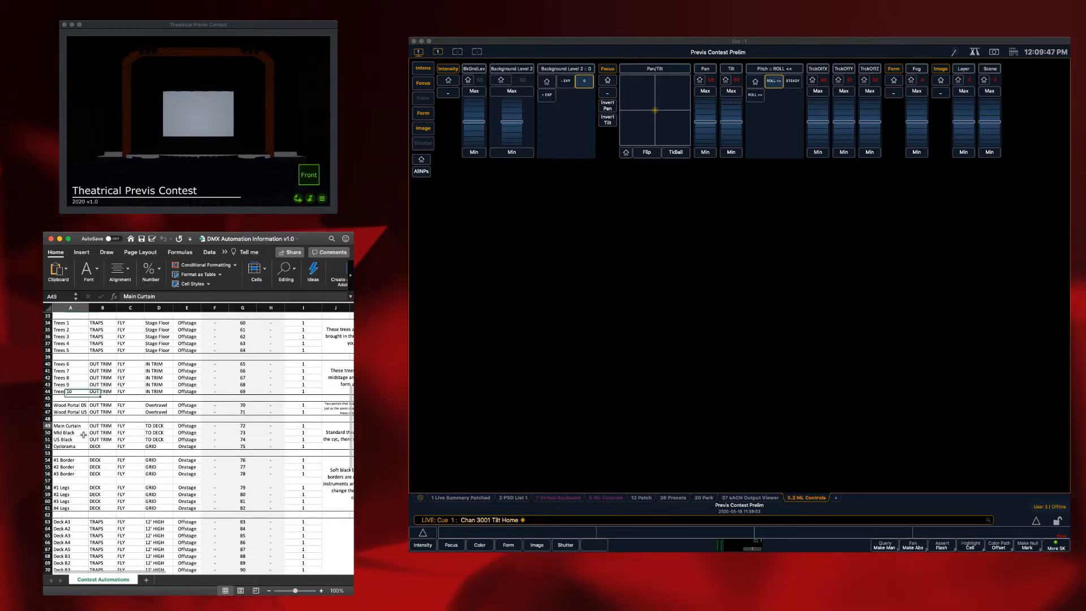
scroll(163, 446, up, 15)
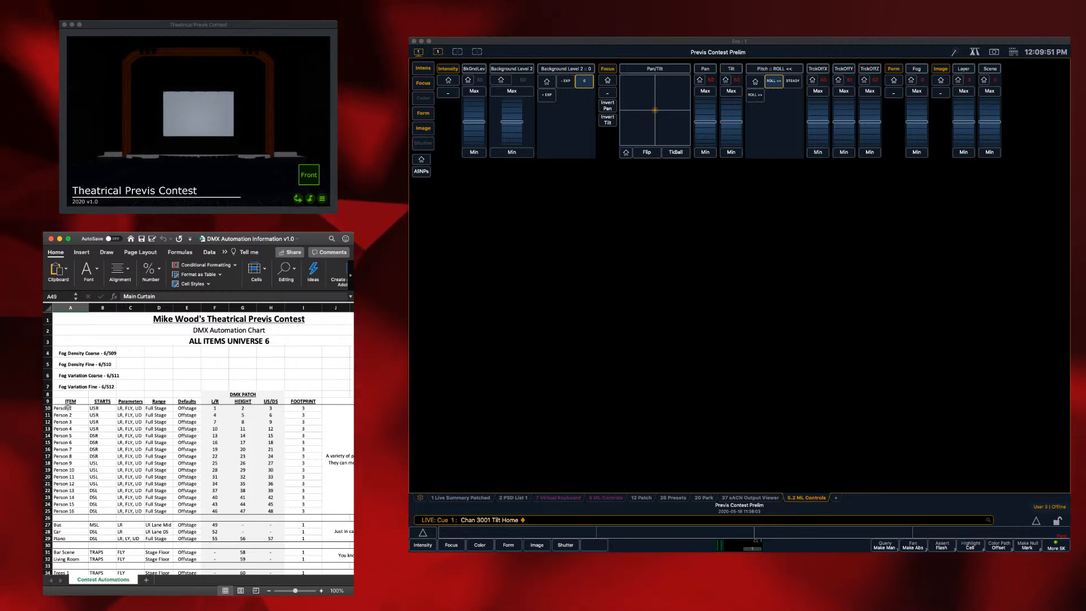
Examine the chart's Item, Starts, Parameters, Range and Defaults columns, the DMX patch values for Person 1 to 16, and the scenery rows.
click(70, 401)
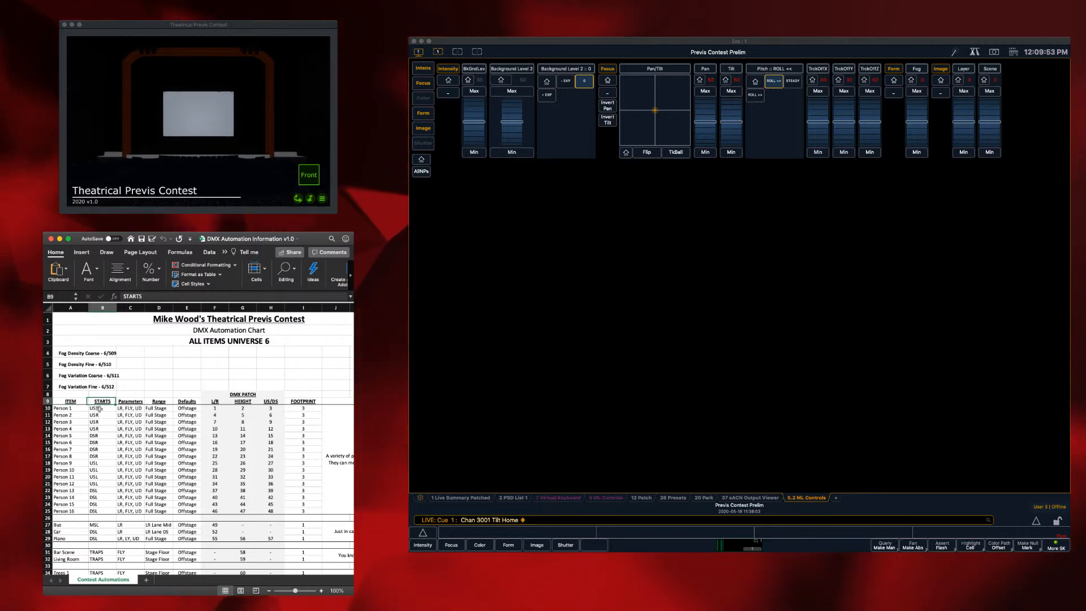
click(131, 401)
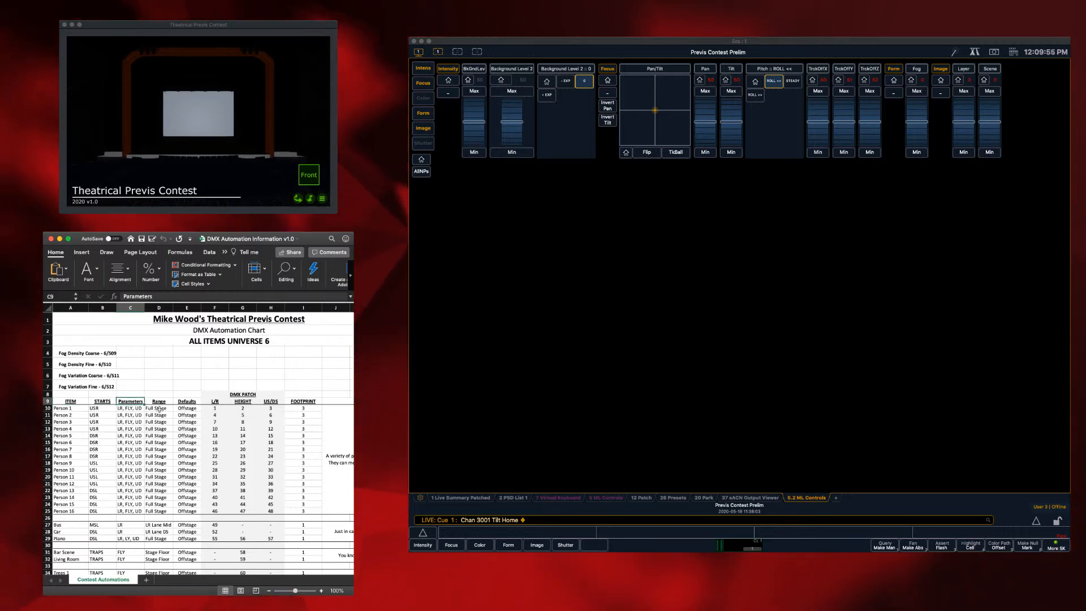
click(159, 402)
click(182, 403)
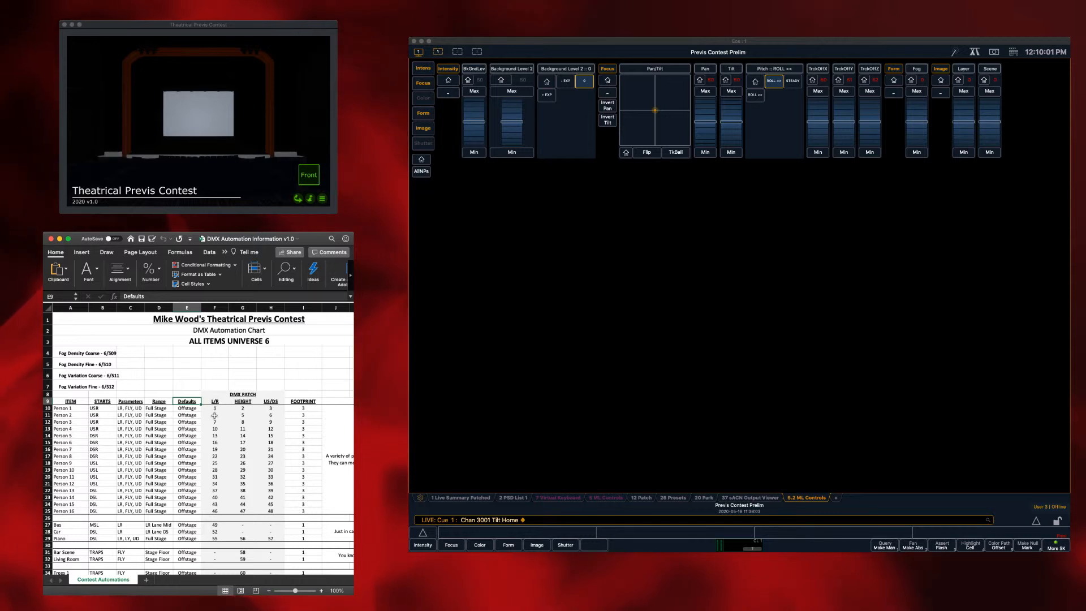
drag(214, 408, 266, 519)
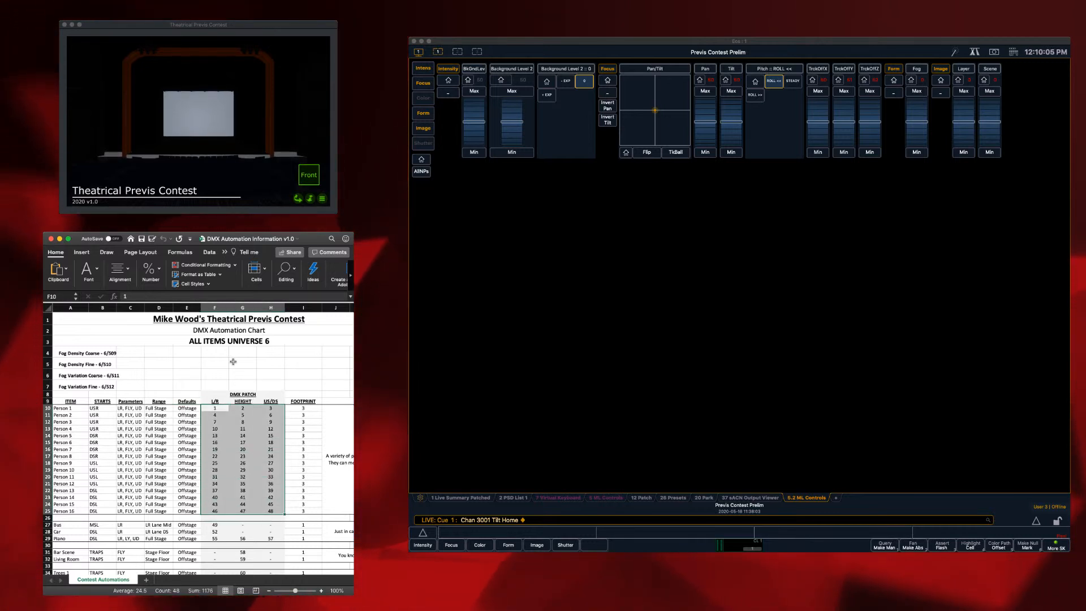
click(217, 443)
scroll(227, 448, down, 1)
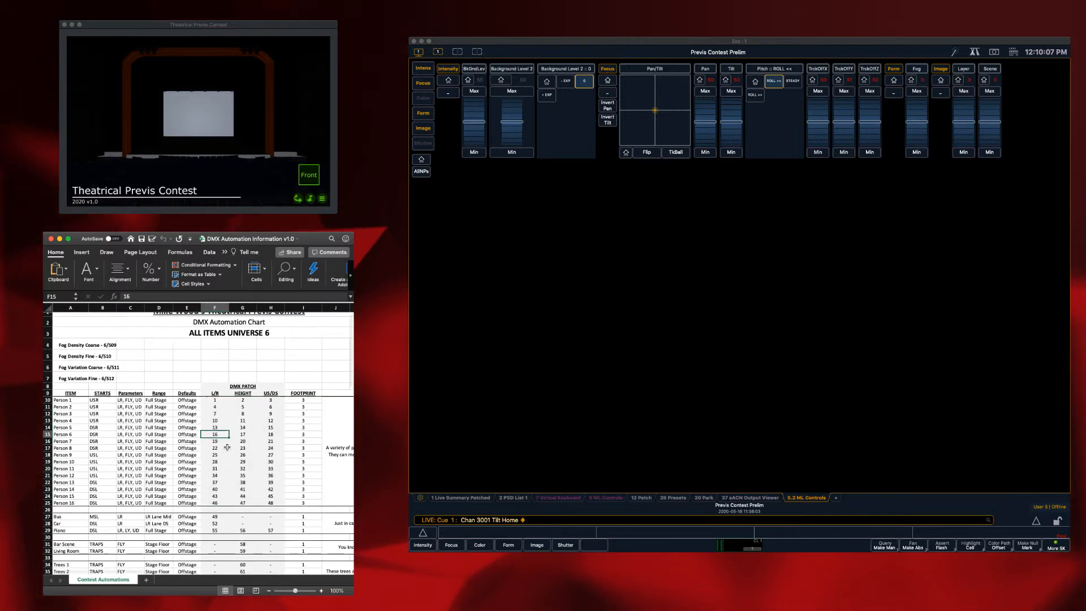
scroll(227, 447, down, 7)
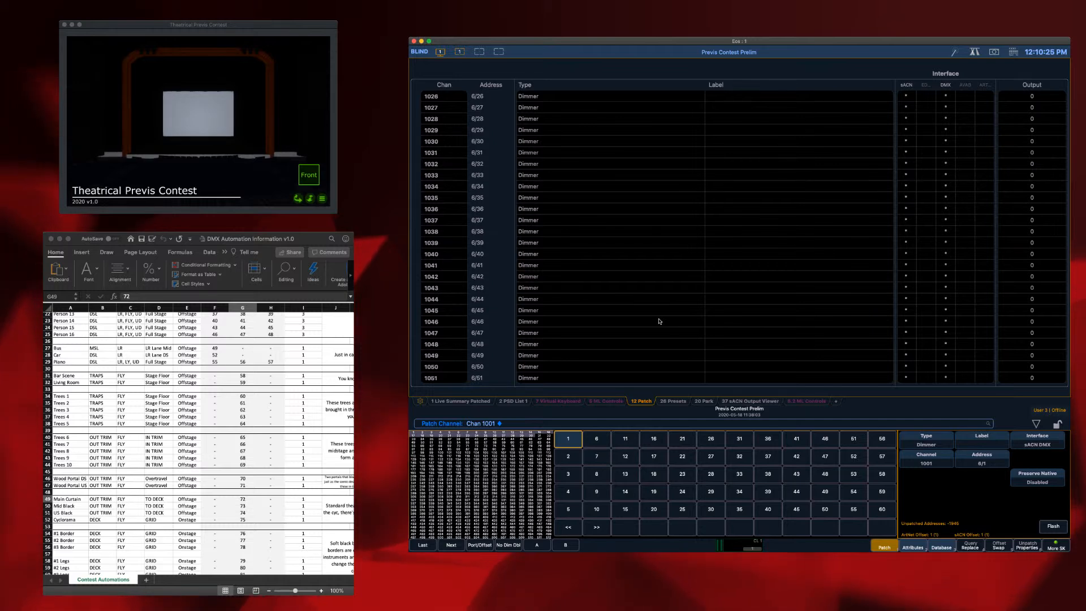
Review the console patch of the universe 6 automation channels from 1001 onward.
key(Page_Down)
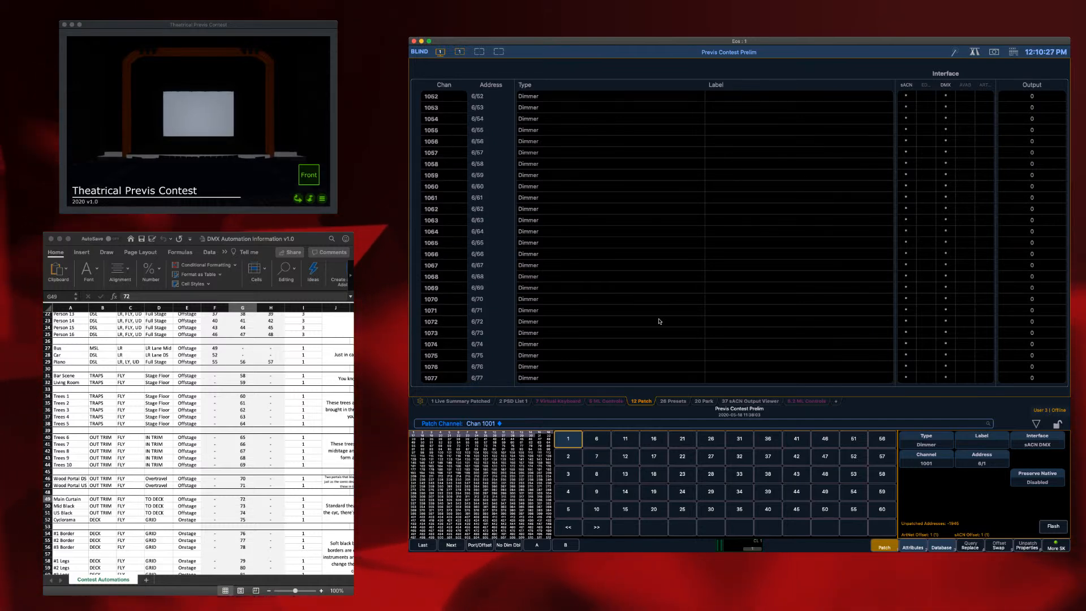
scroll(659, 321, down, 5)
scroll(659, 321, up, 17)
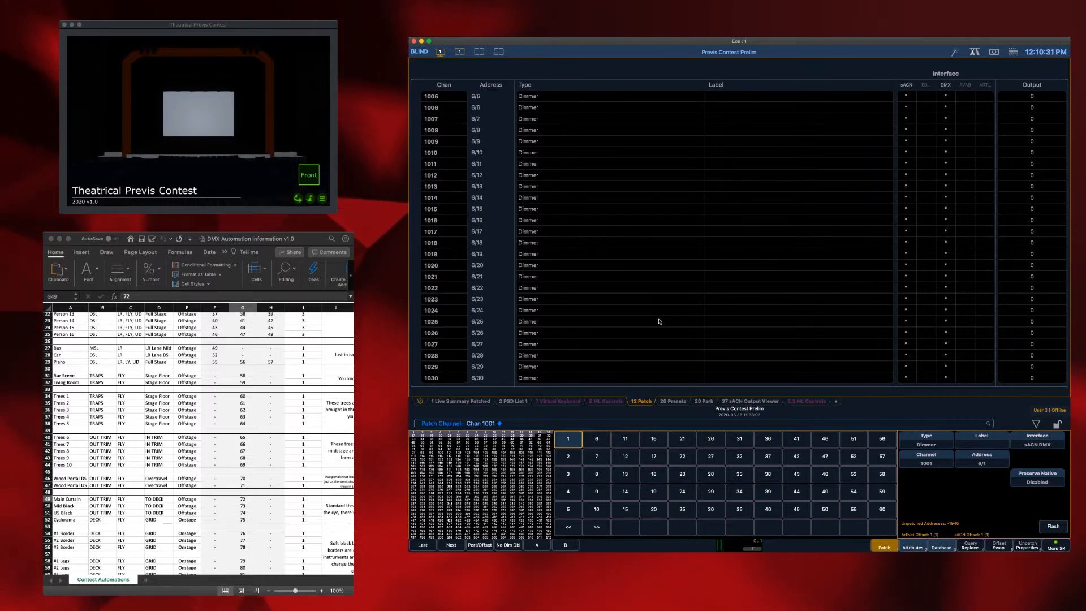
scroll(659, 322, up, 8)
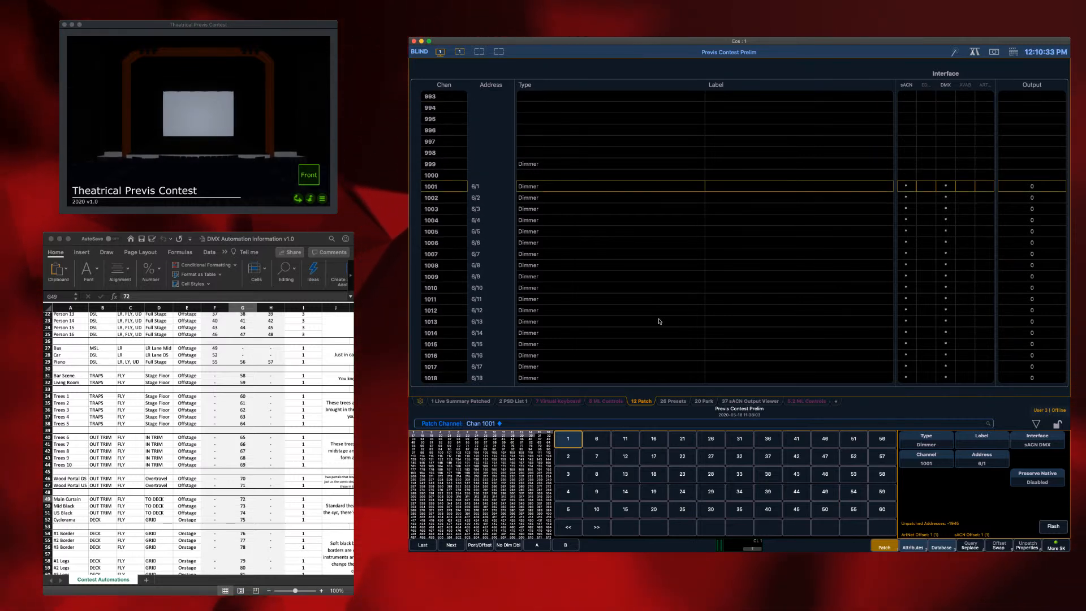
Return to the live channel summary and select channel 3001.
click(468, 401)
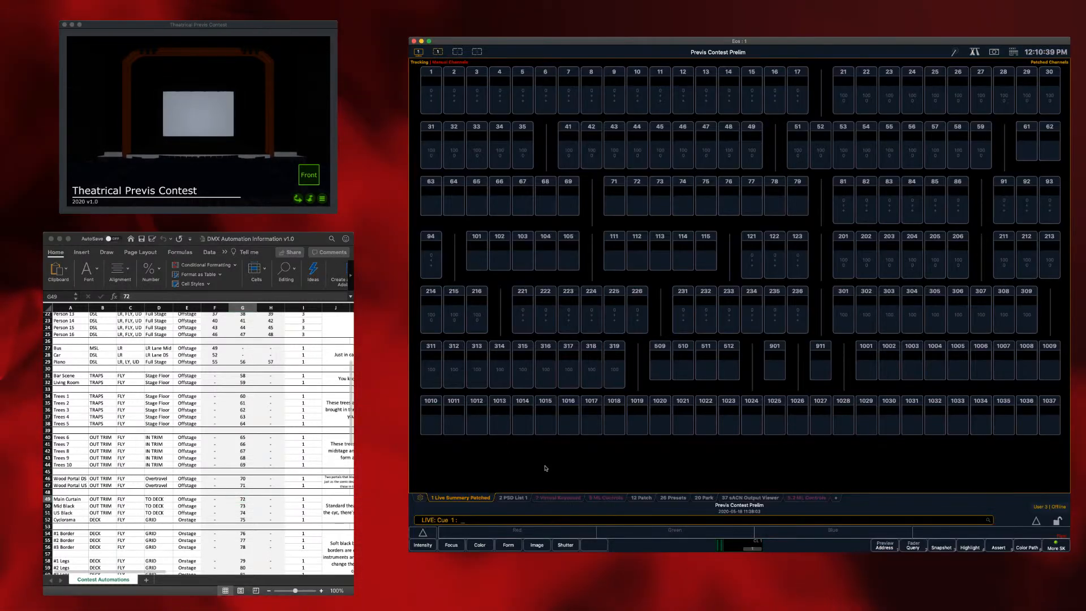
text(01)
key(Return)
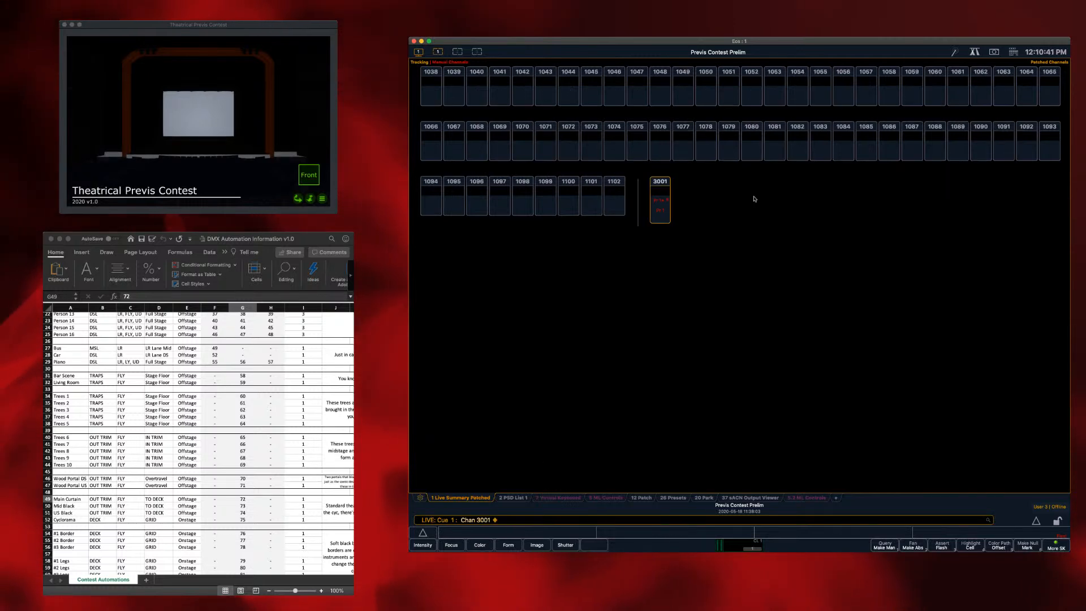
Enter main curtain channel 1072, replace the entry with cyclorama channel 1075, and set it to full.
text(1072)
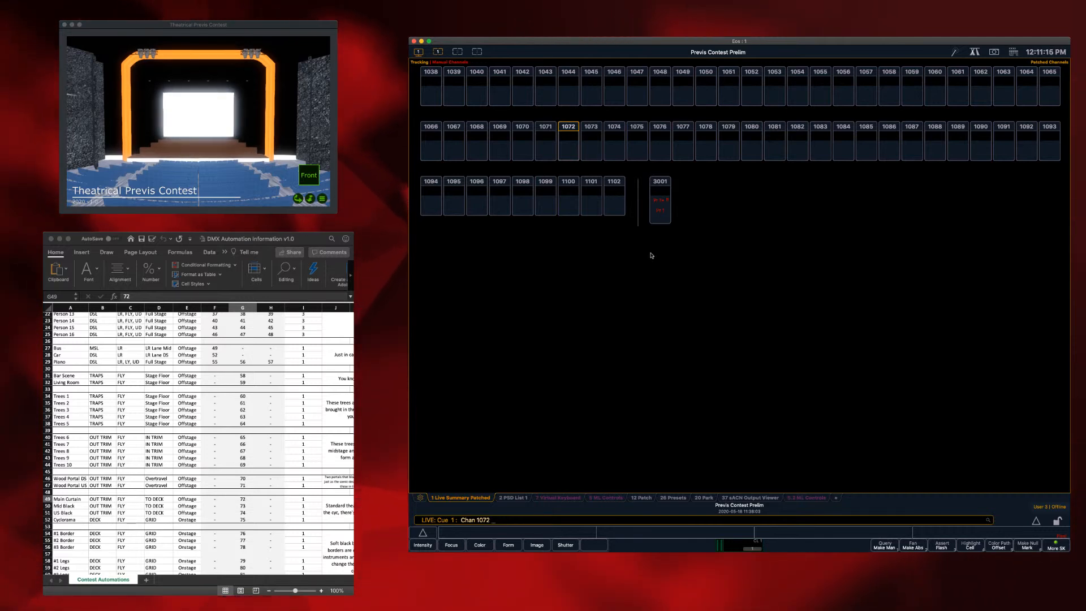
text( 1075)
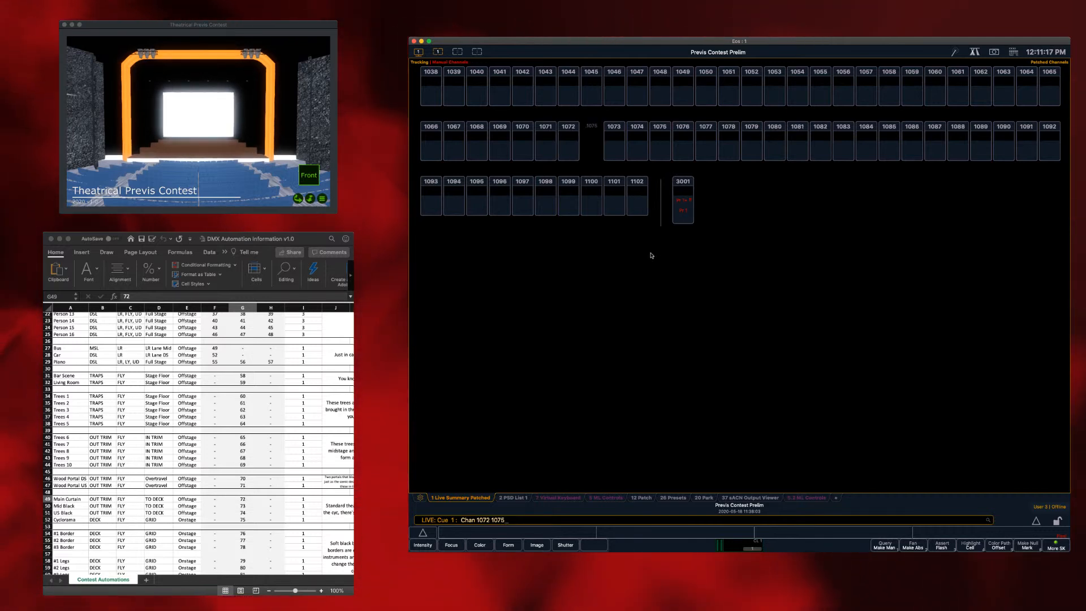
key(BackSpace)
key(BackSpace)
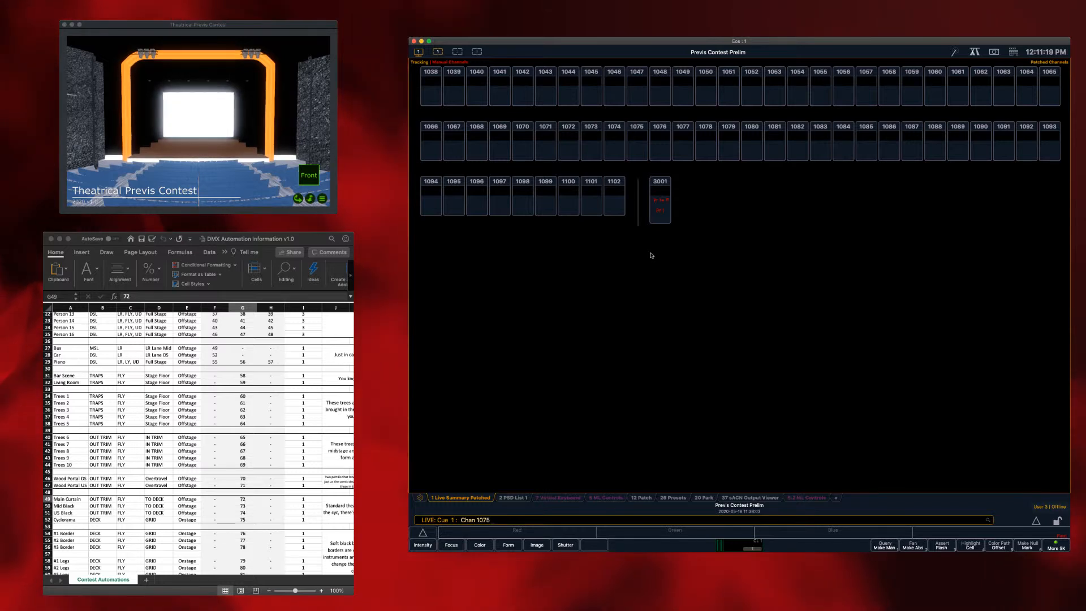
key(f)
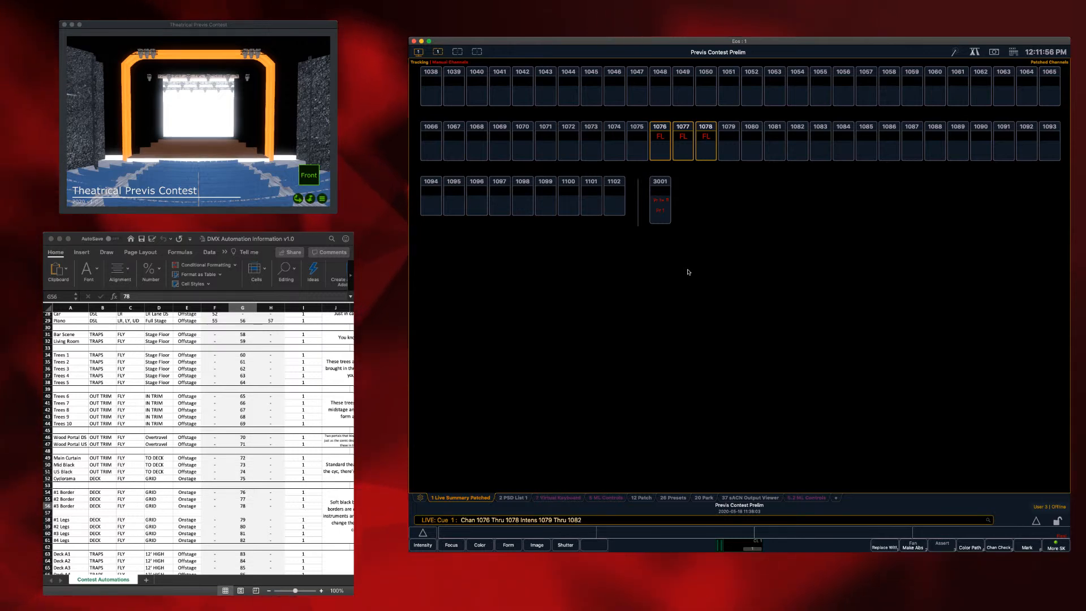
Clear the mistyped command and set the leg channels 1079 thru 1082 to full.
key(Return)
key(BackSpace)
key(BackSpace)
key(BackSpace)
key(BackSpace)
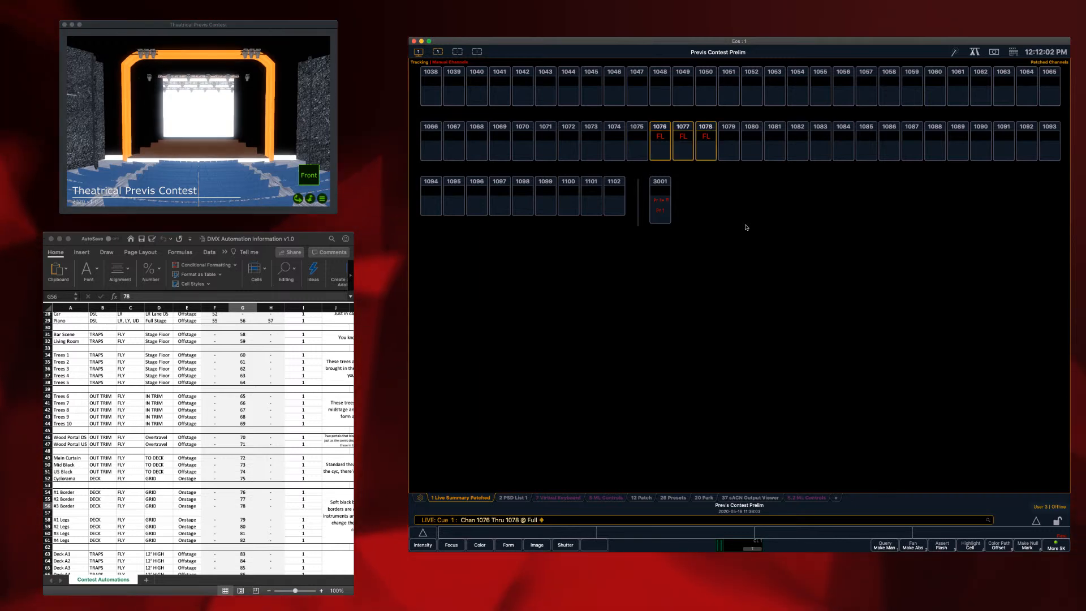
text(Thru 1082 @ Full)
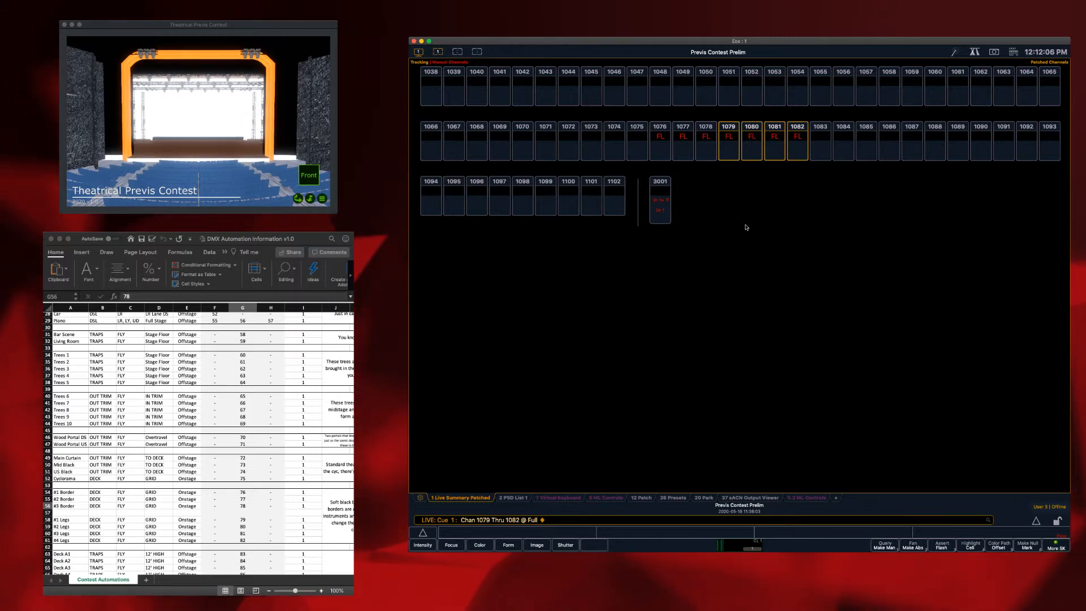
Select the border and leg channels 1076 thru 1082 and release their intensity.
text(i)
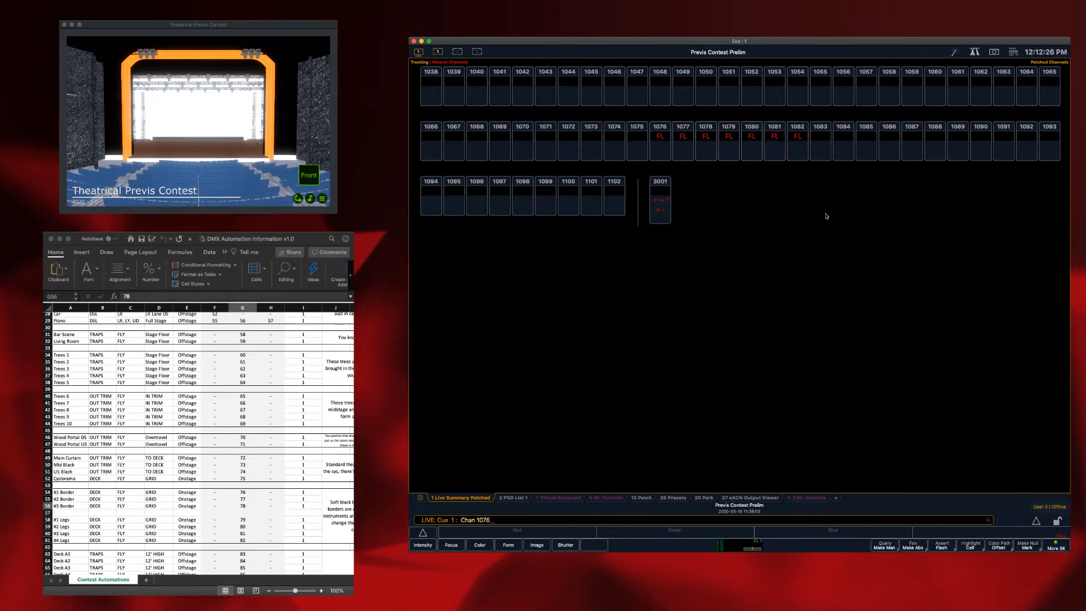
text(t)
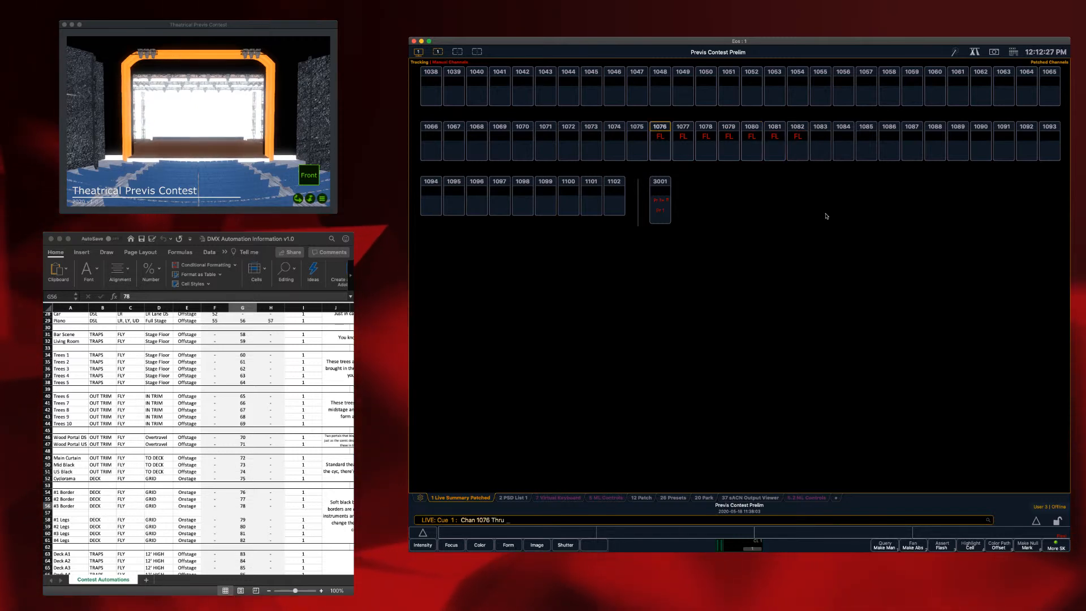
text(82)
key(Return)
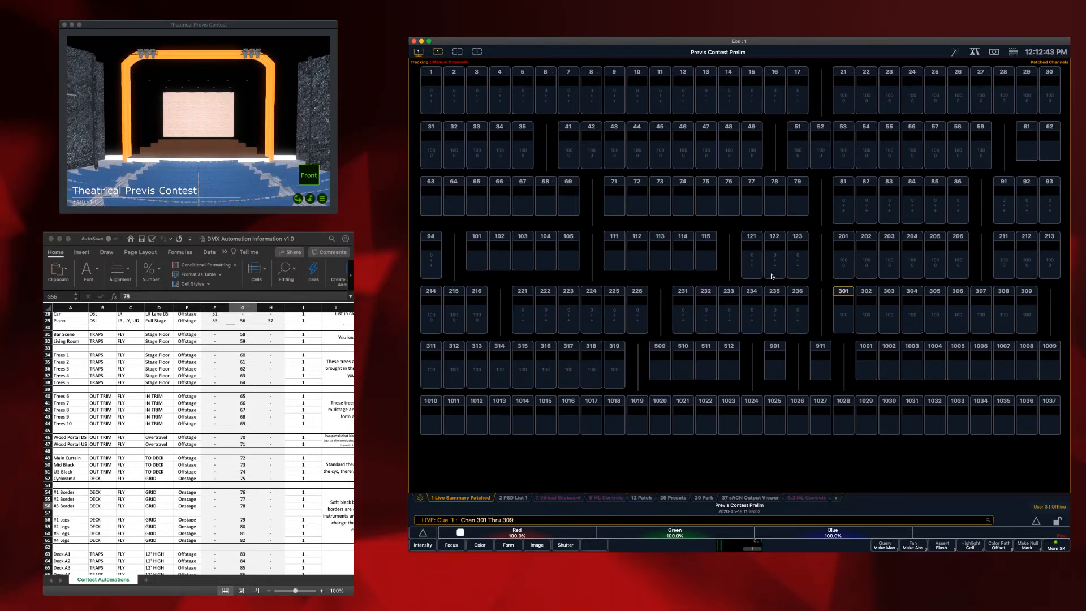
Bring channels 301 thru 309 to full and sneak their intensity back out.
key(Return)
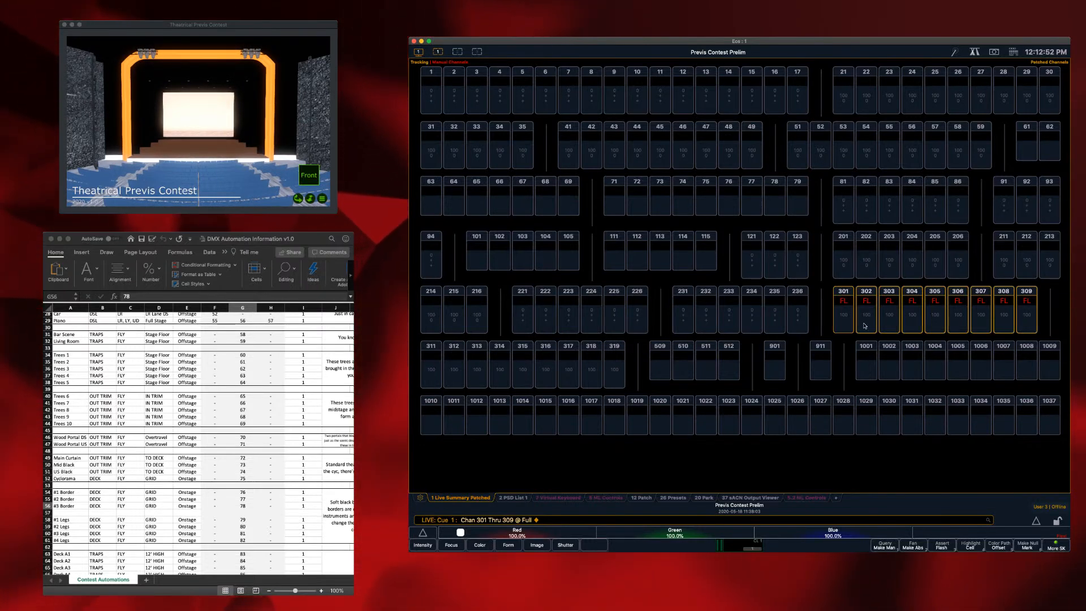
key(a)
key(Return)
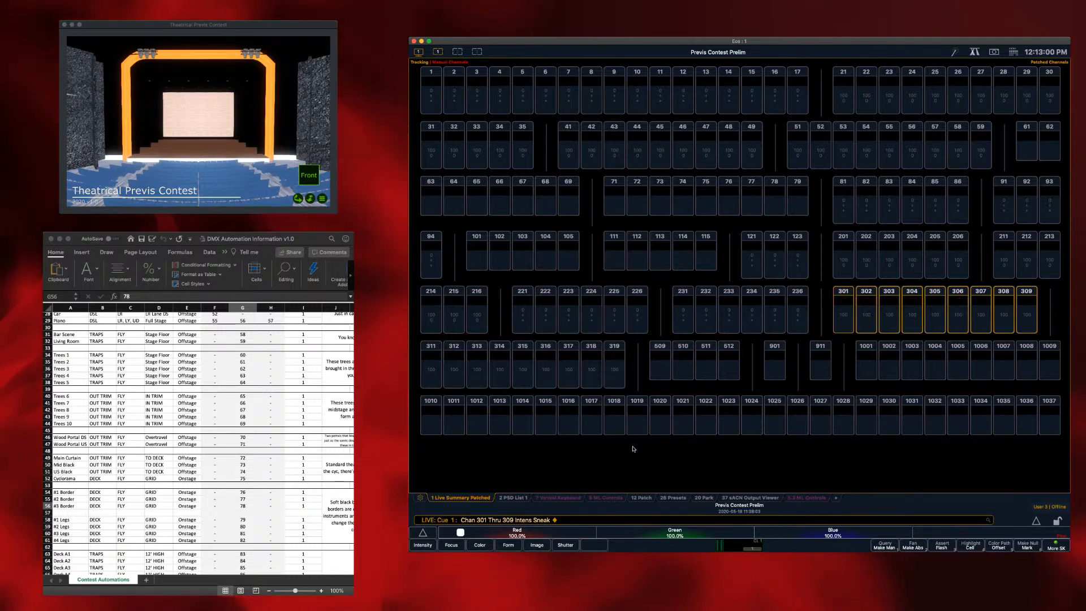
scroll(643, 424, down, 5)
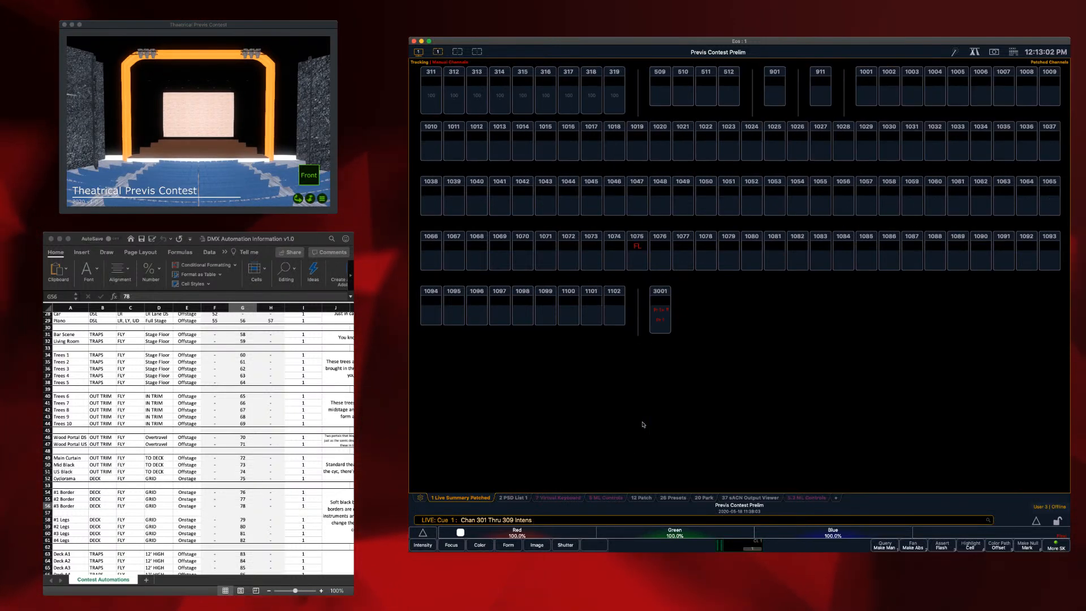
Add cyclorama channel 1075 to the selected channels 301 thru 309, sneak them back out, and clear the command line.
click(631, 252)
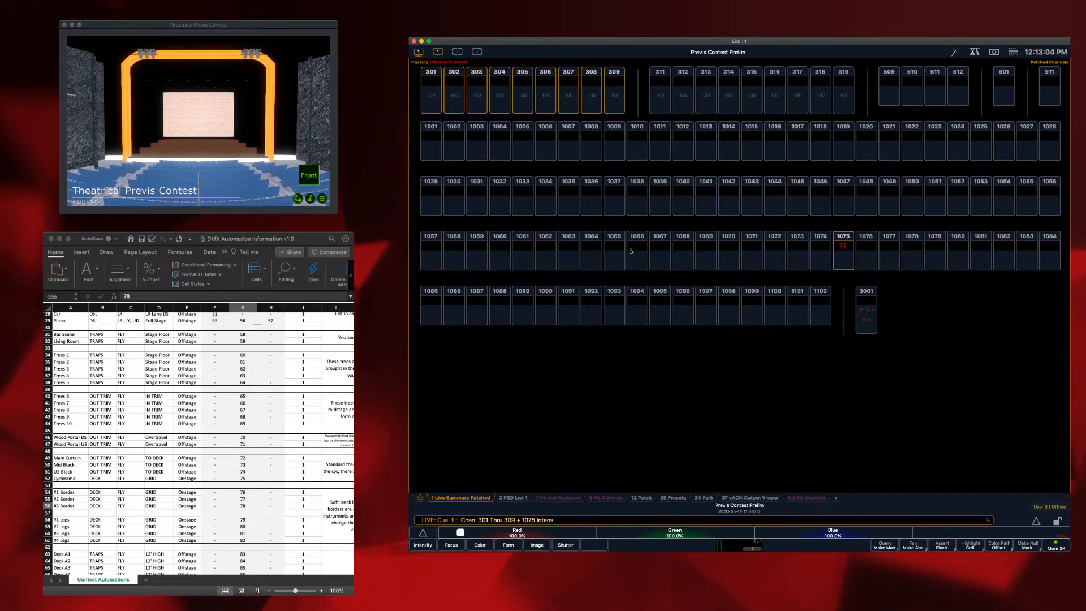
key(n)
key(Return)
key(BackSpace)
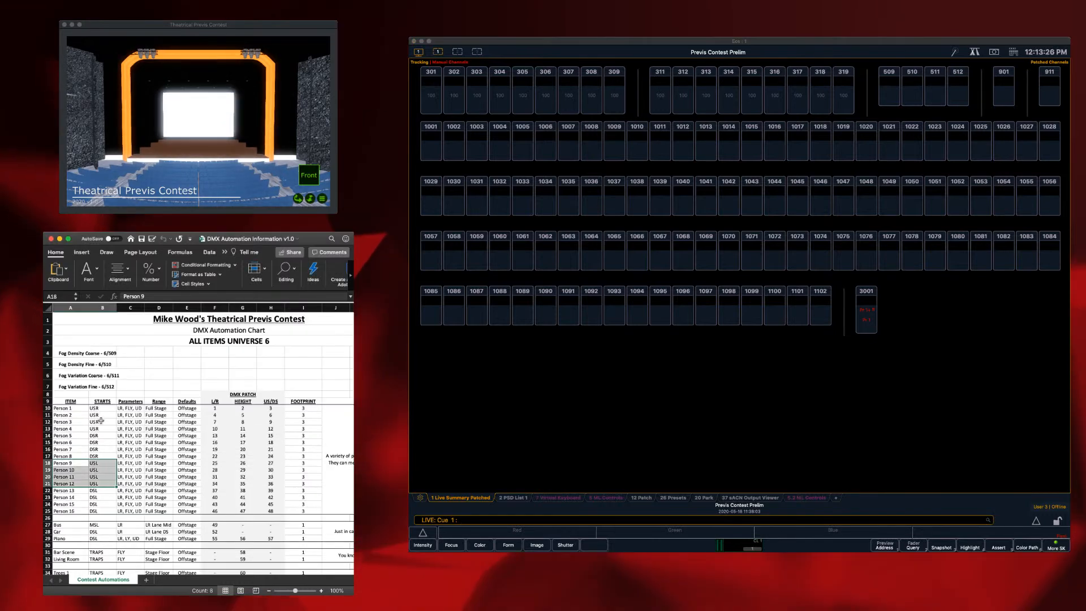
Look up Person 1's L/R address in the DMX chart and set channel 1001 to 50.
click(215, 407)
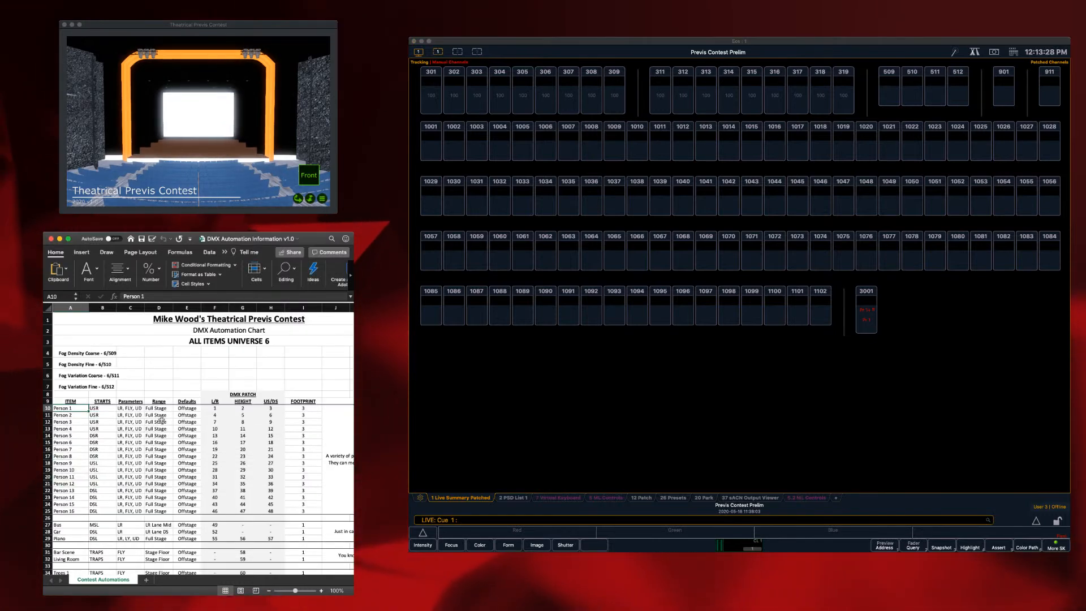
click(753, 428)
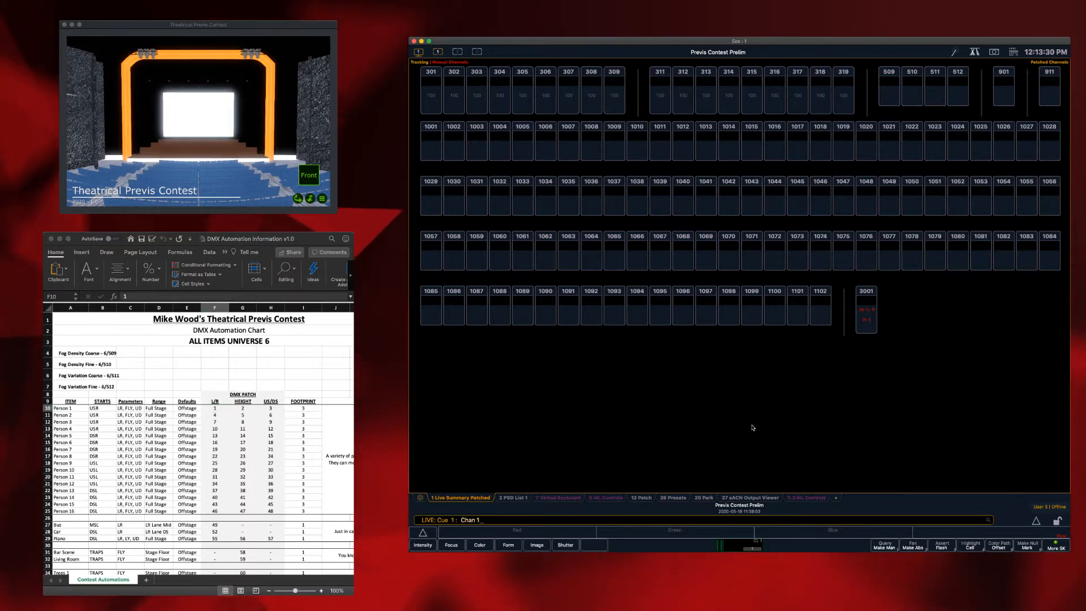
text(1001 @ )
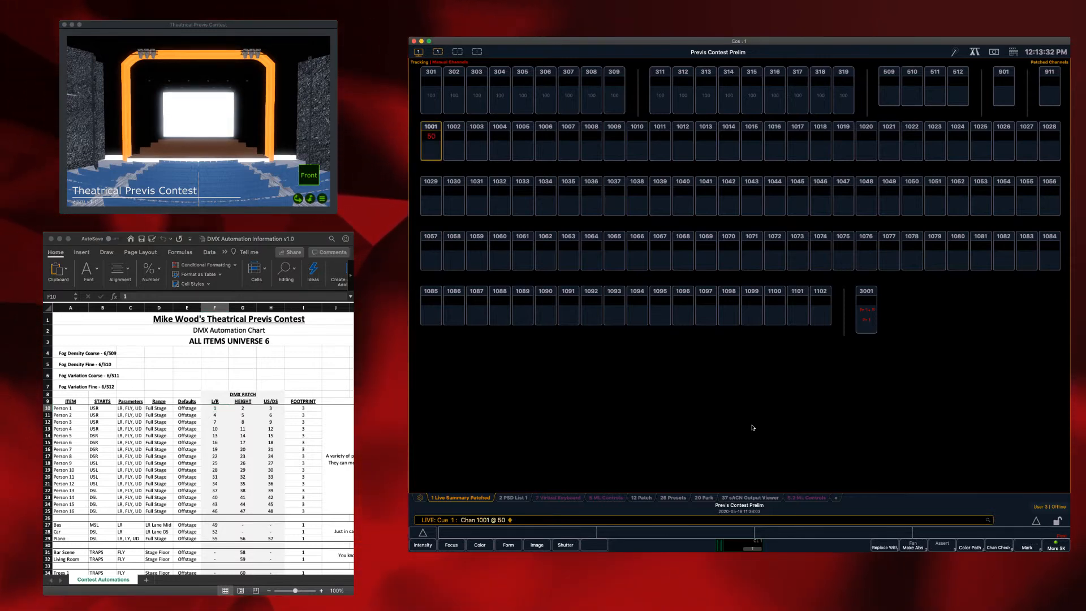
text(50)
key(Return)
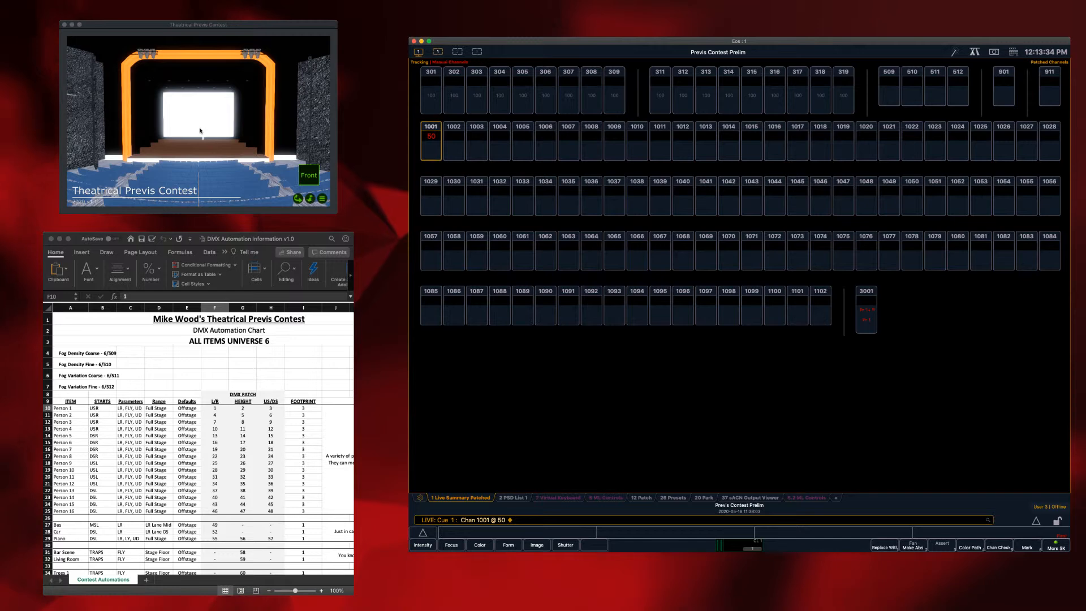
scroll(656, 374, up, 1)
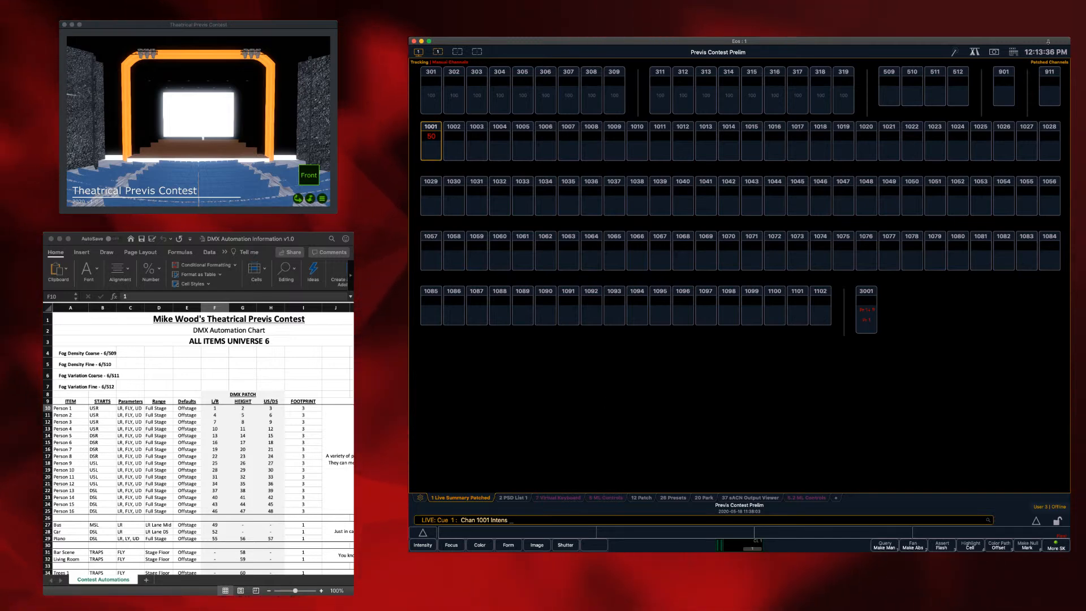
Home the Background Level and Background Level 2 parameters of camera channel 3001.
click(866, 308)
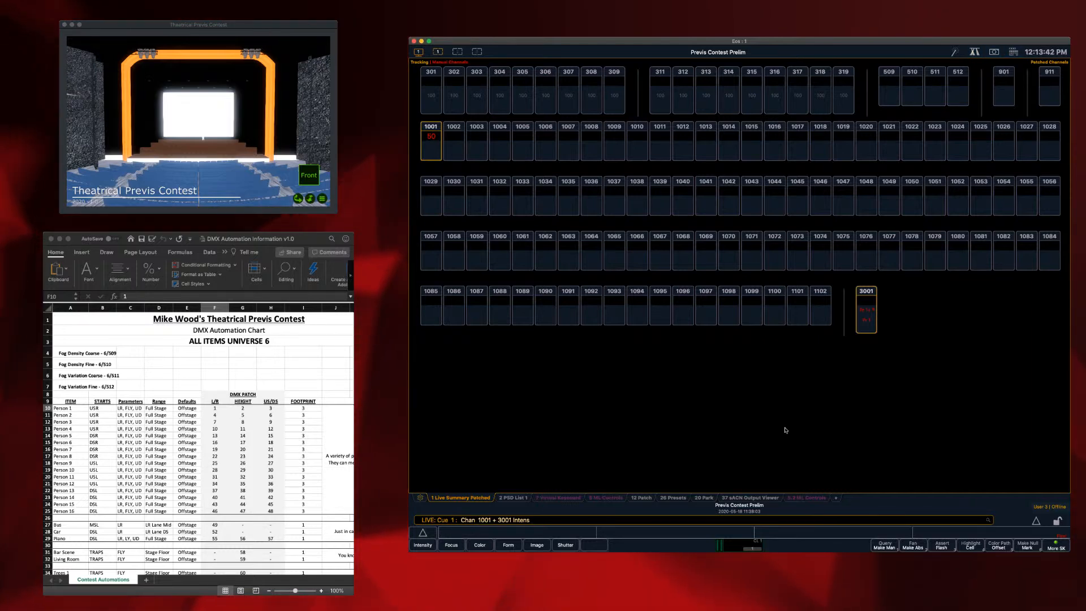
click(807, 497)
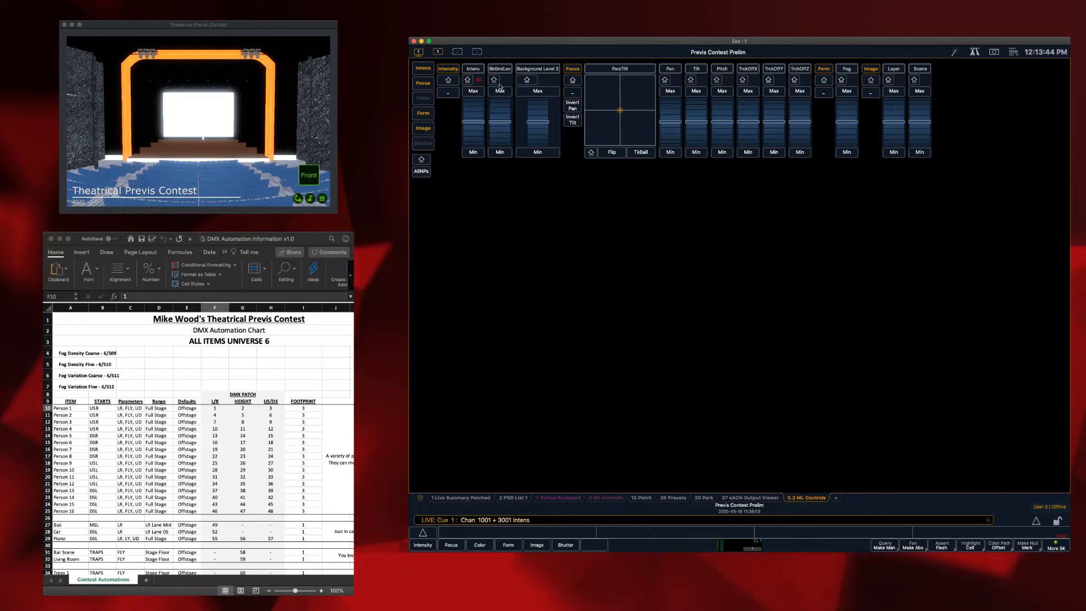
click(469, 80)
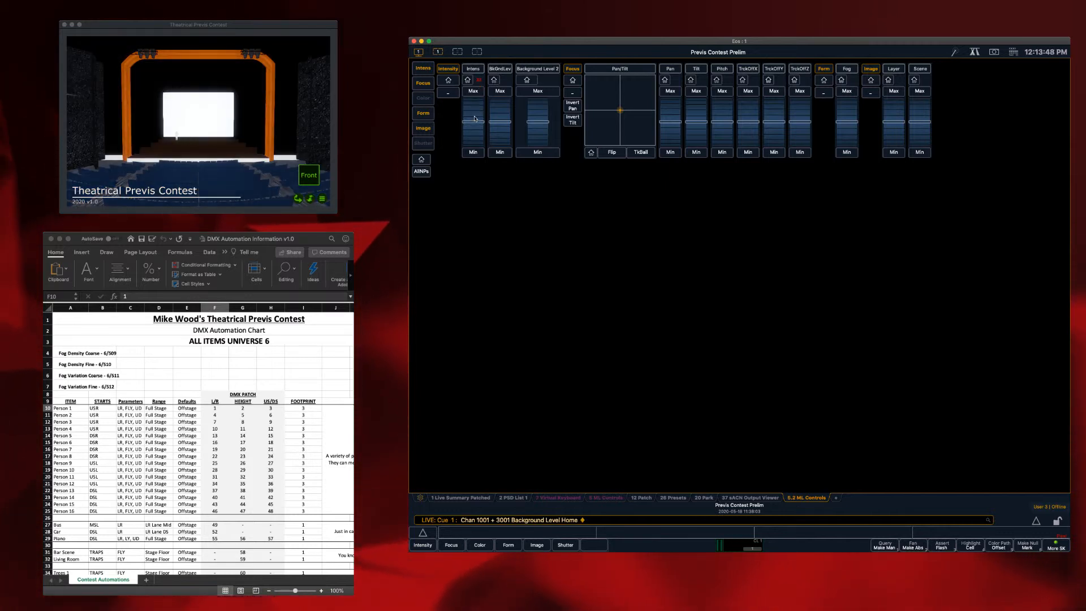
text(3)
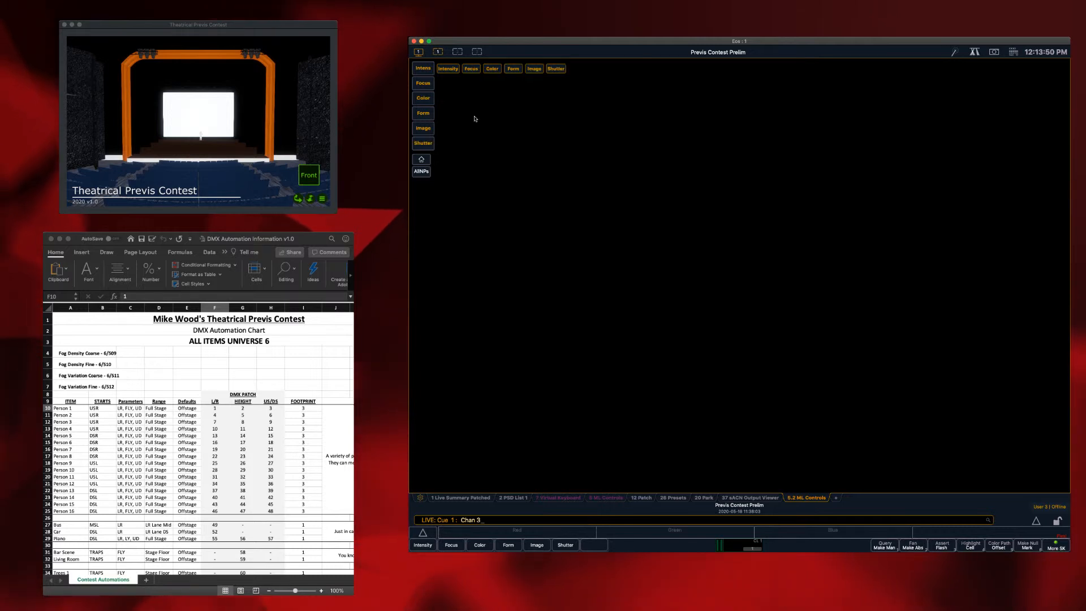
text(001)
key(Return)
click(502, 80)
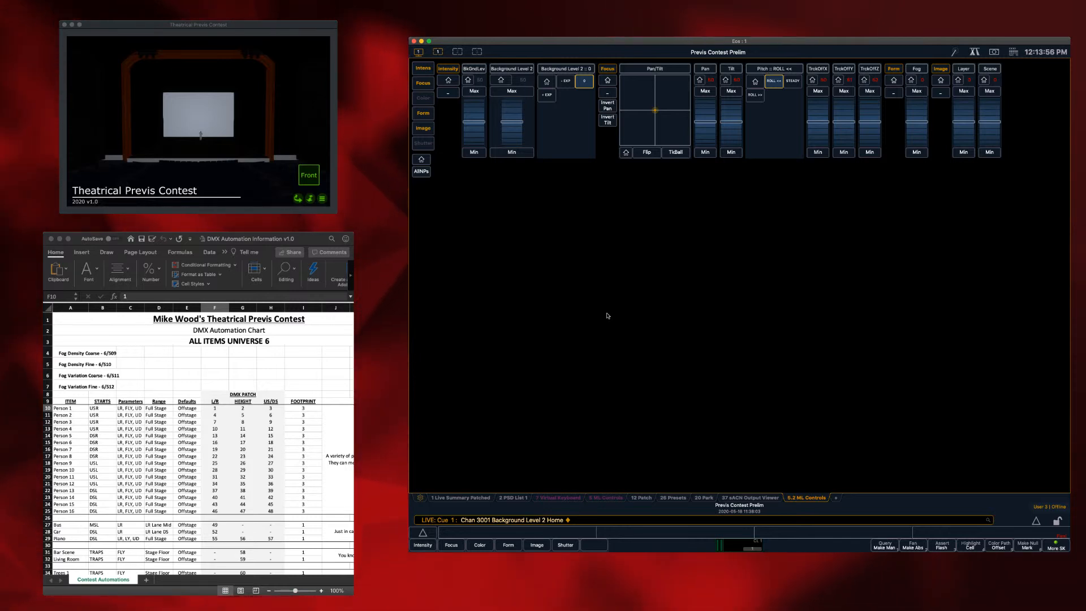
Set lighting channels 21 thru 35 to full and select Person 1's L/R channel 1001.
text(21t35@f)
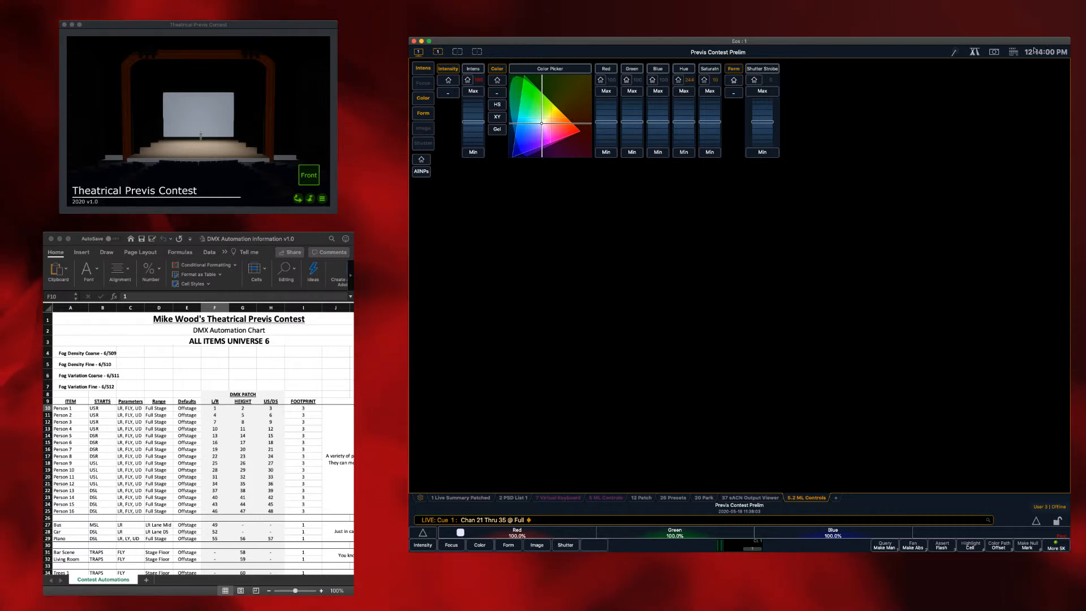
text(1001)
key(Return)
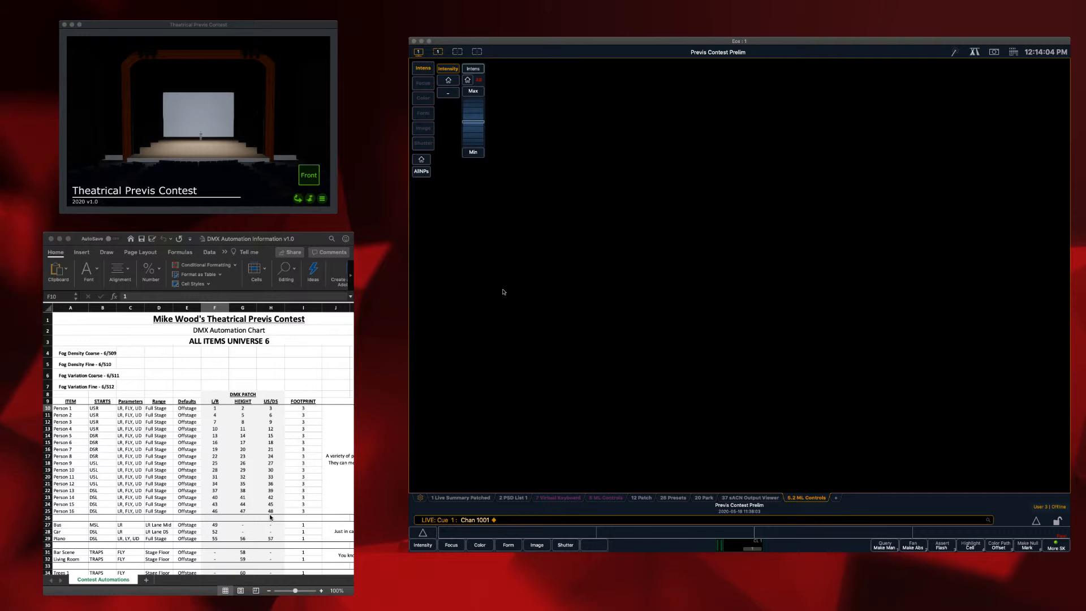
click(1013, 53)
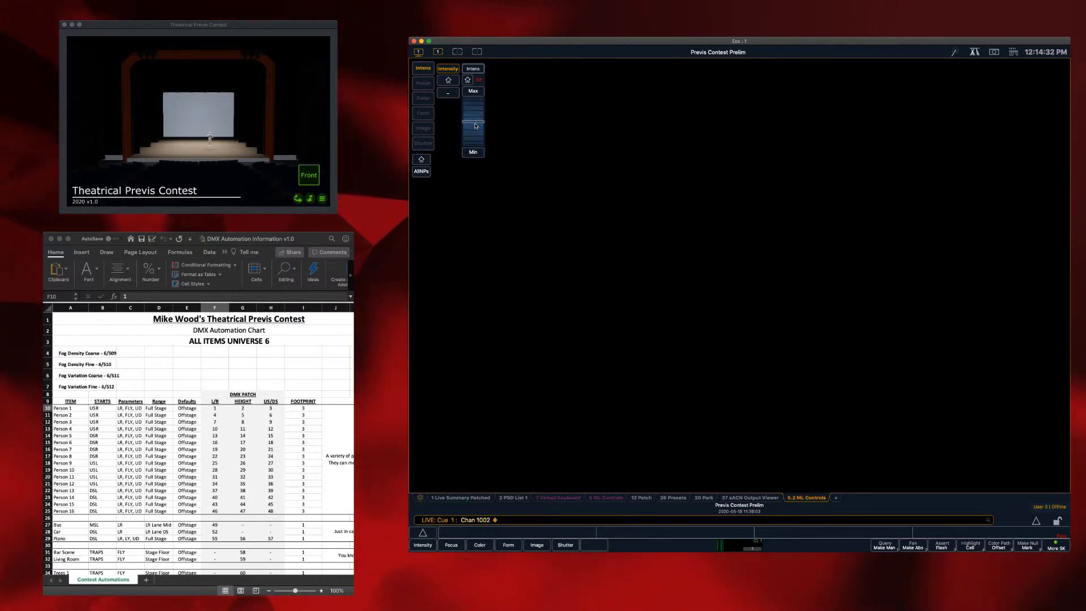
Apply Effect 1 to the person channels 1001 thru 1048, and release them.
text(1001)
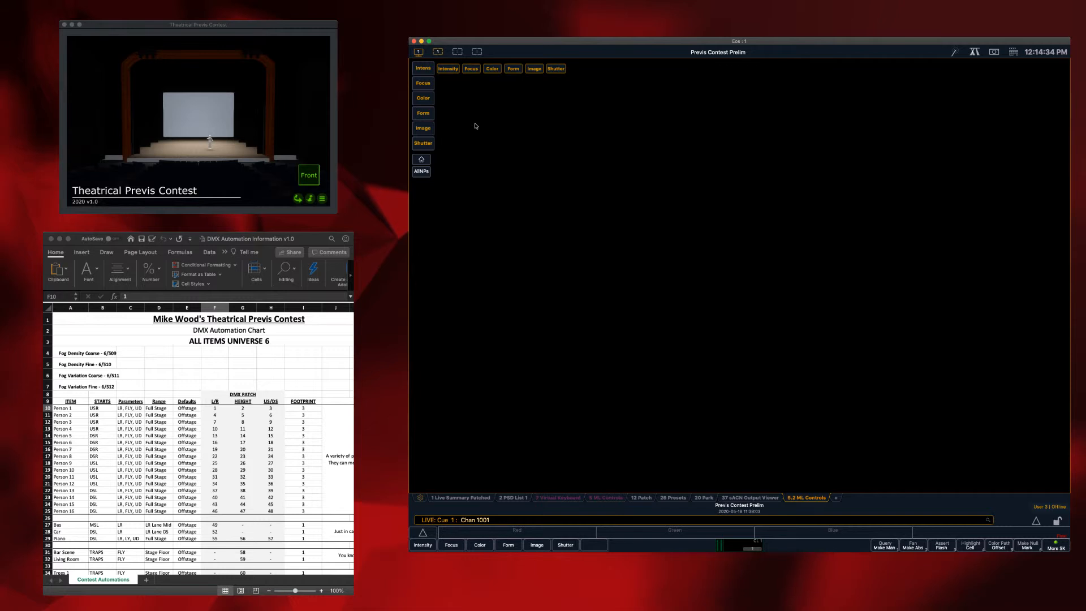
text(t1048)
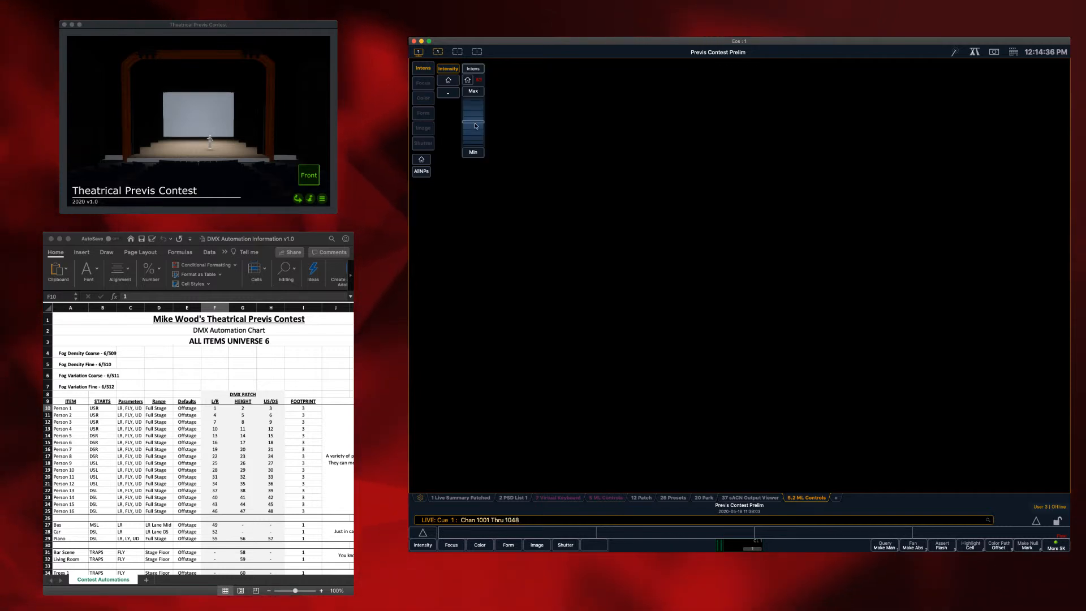
text(e1)
key(Return)
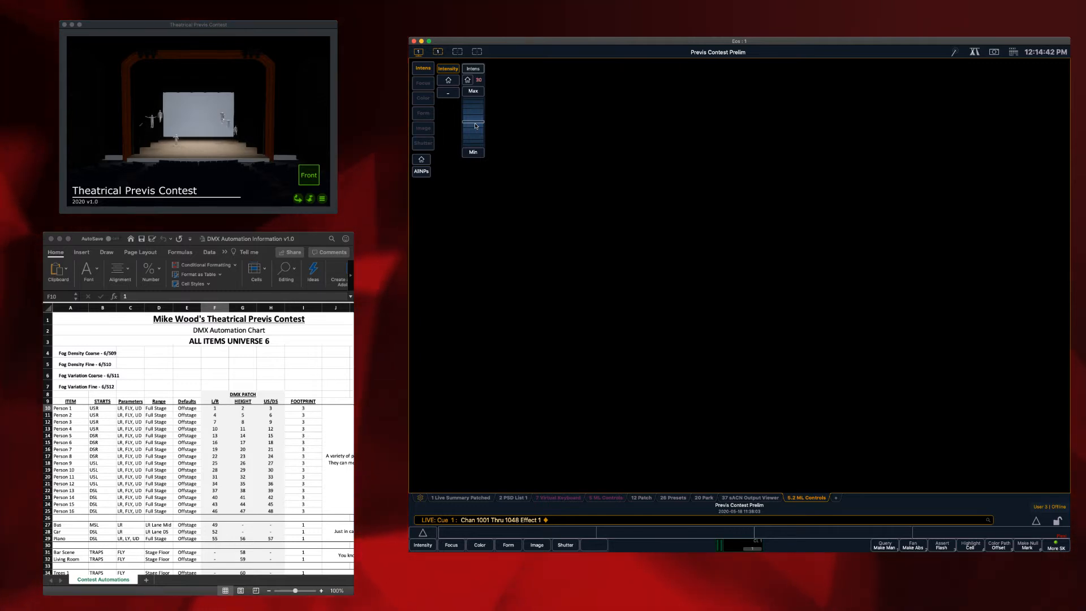
key(Return)
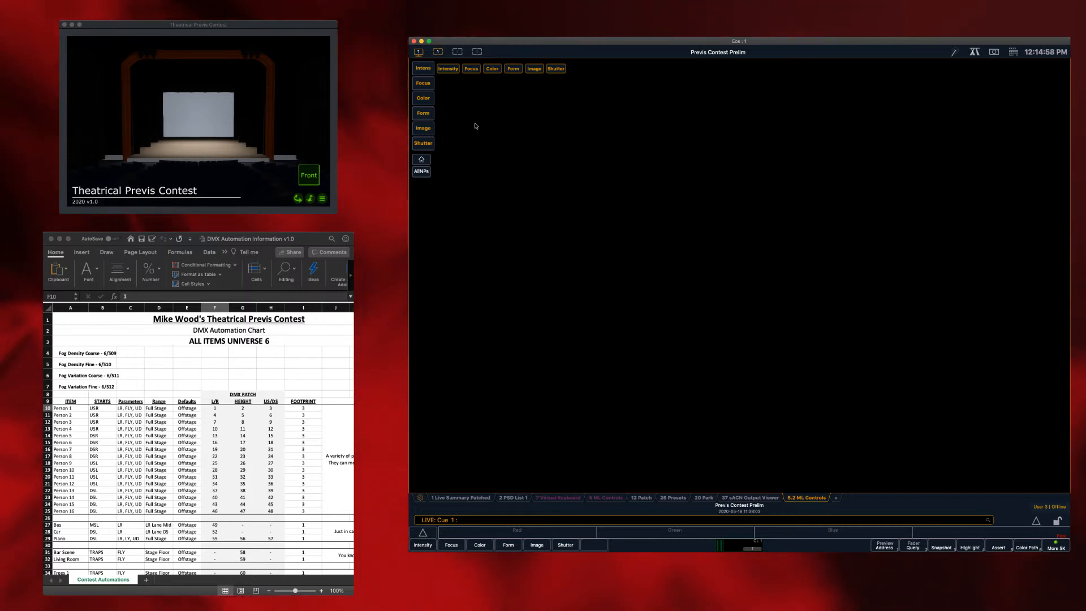
Examine the Person 1 to Person 16 rows in the DMX chart, and the vehicle and scenery rows below them.
click(179, 474)
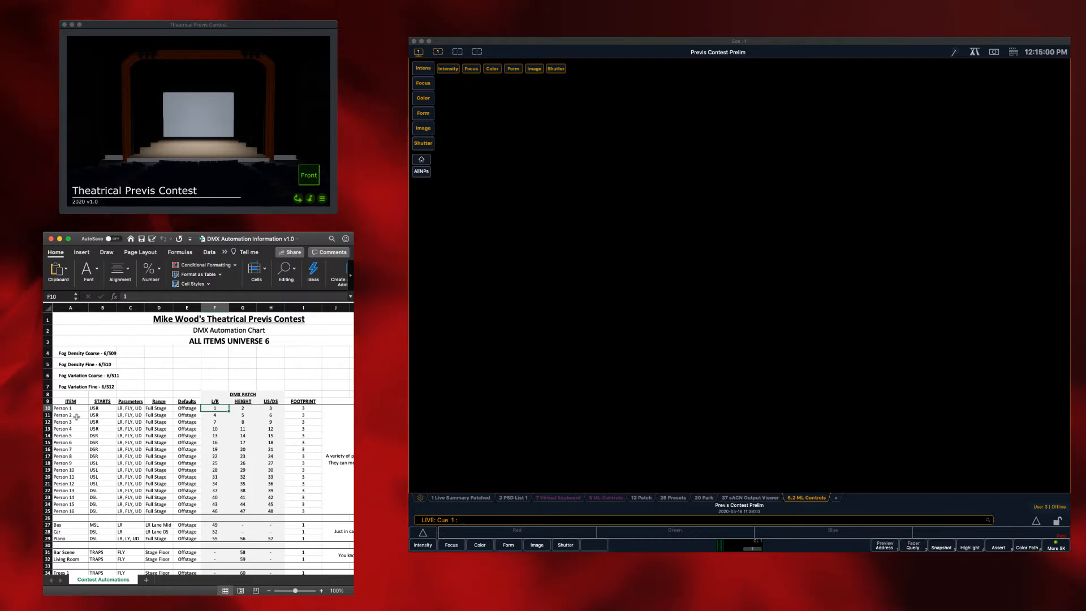
drag(61, 408, 90, 517)
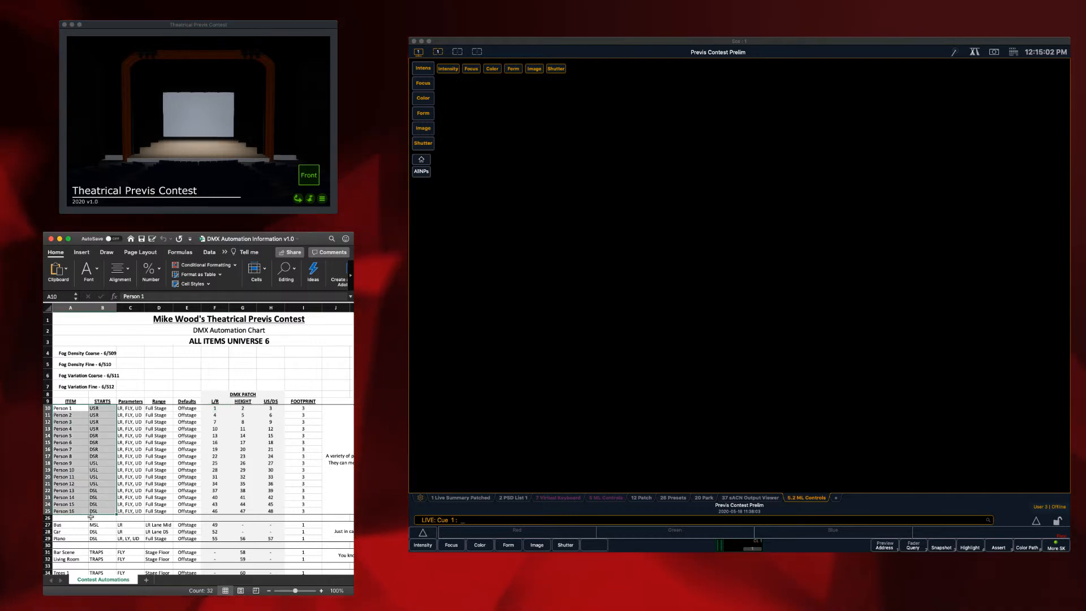
click(159, 435)
drag(88, 426, 164, 476)
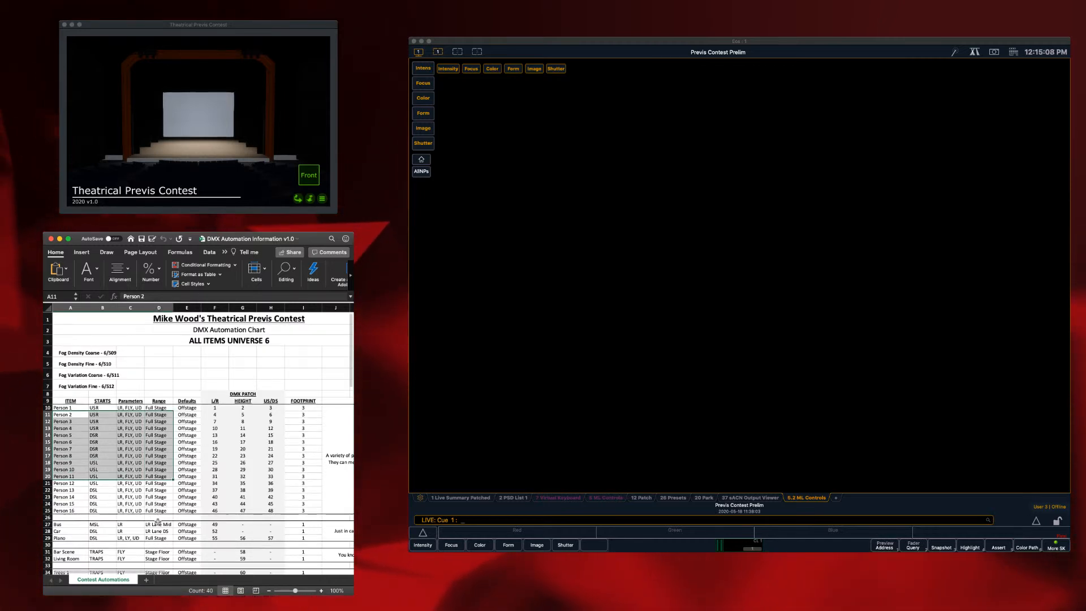
drag(160, 511, 70, 409)
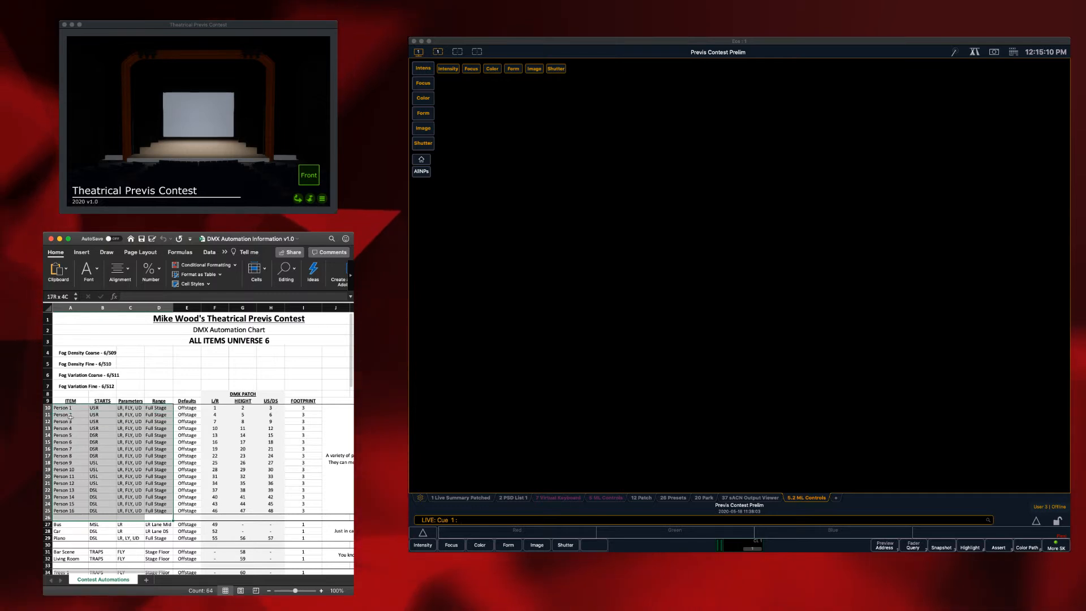
scroll(90, 434, down, 1)
scroll(90, 434, down, 5)
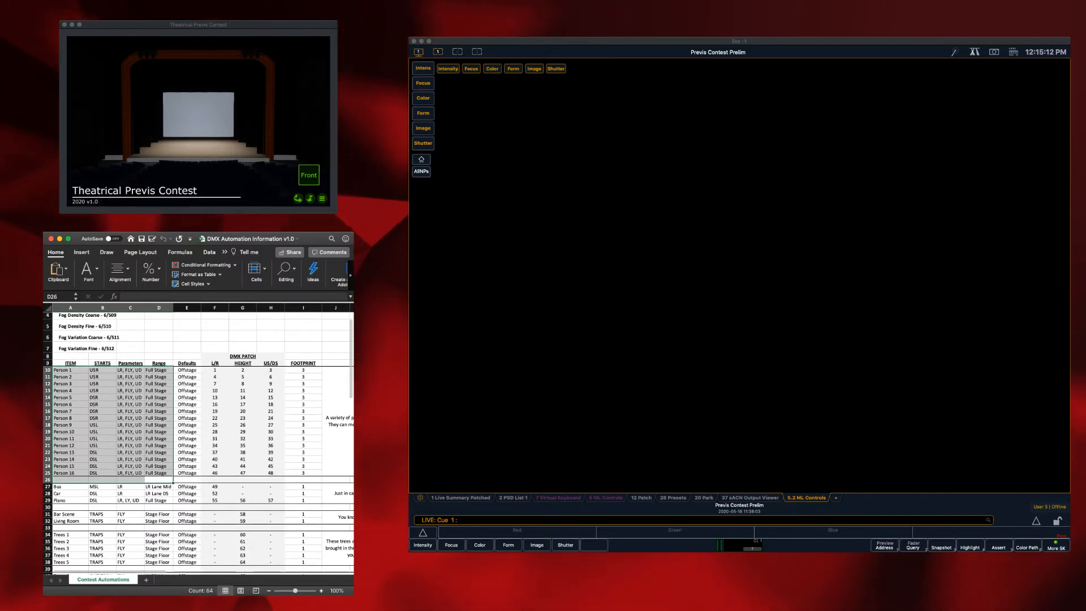
scroll(142, 466, down, 2)
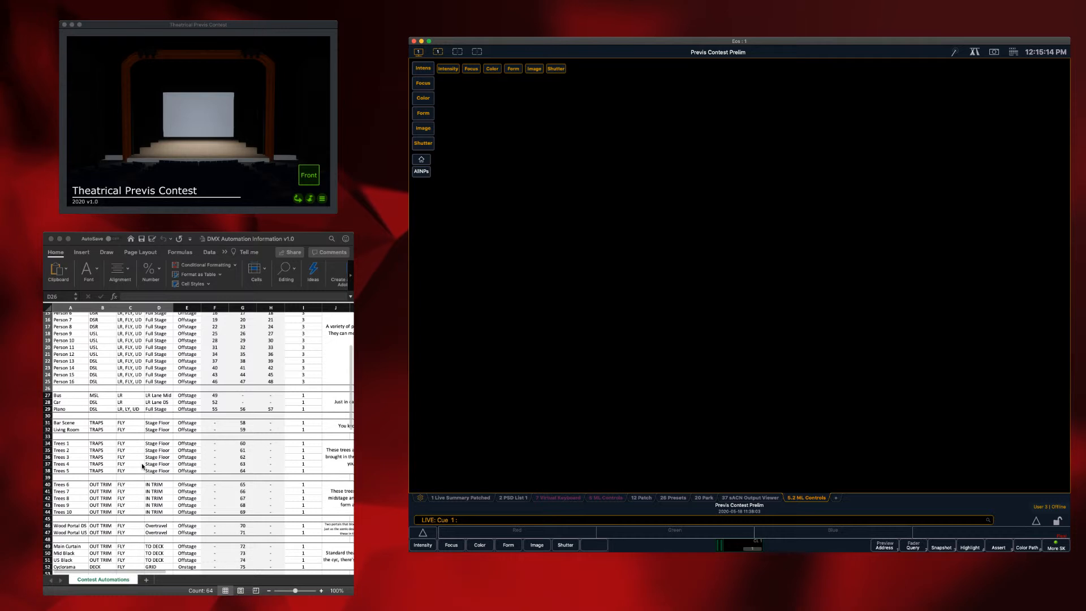
Select car channel 1052, run the car onto the stage with its intensity control, and return it to minimum.
click(450, 498)
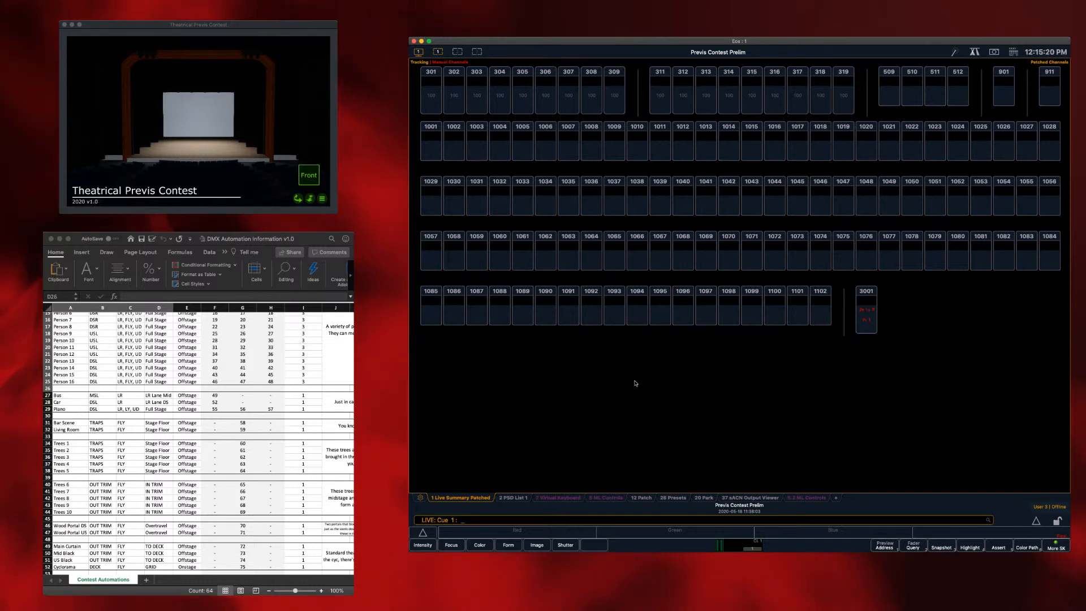
text(52)
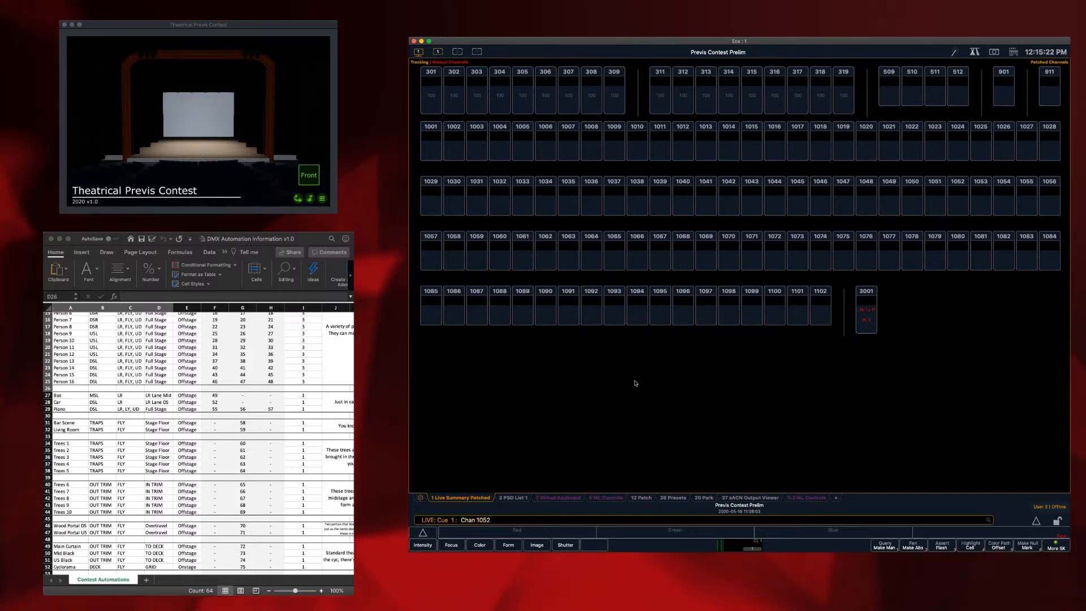
click(806, 498)
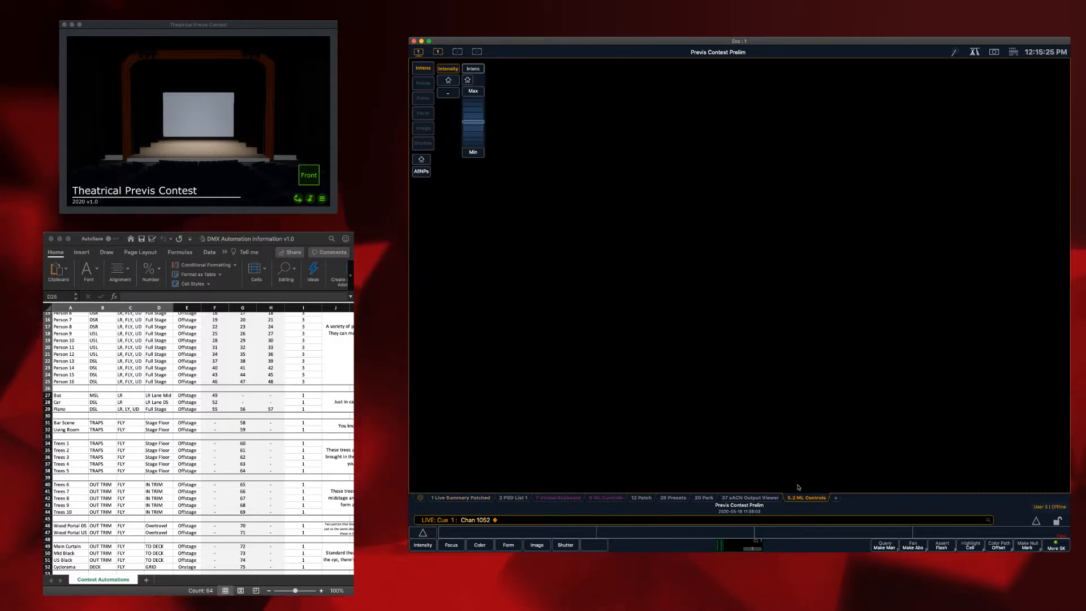
click(477, 126)
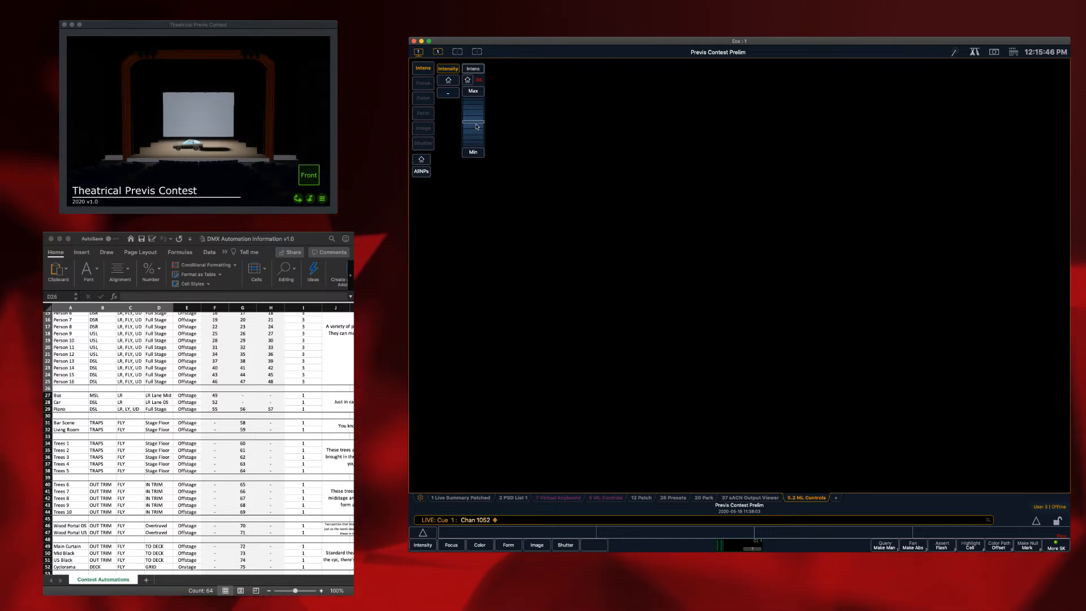
click(473, 153)
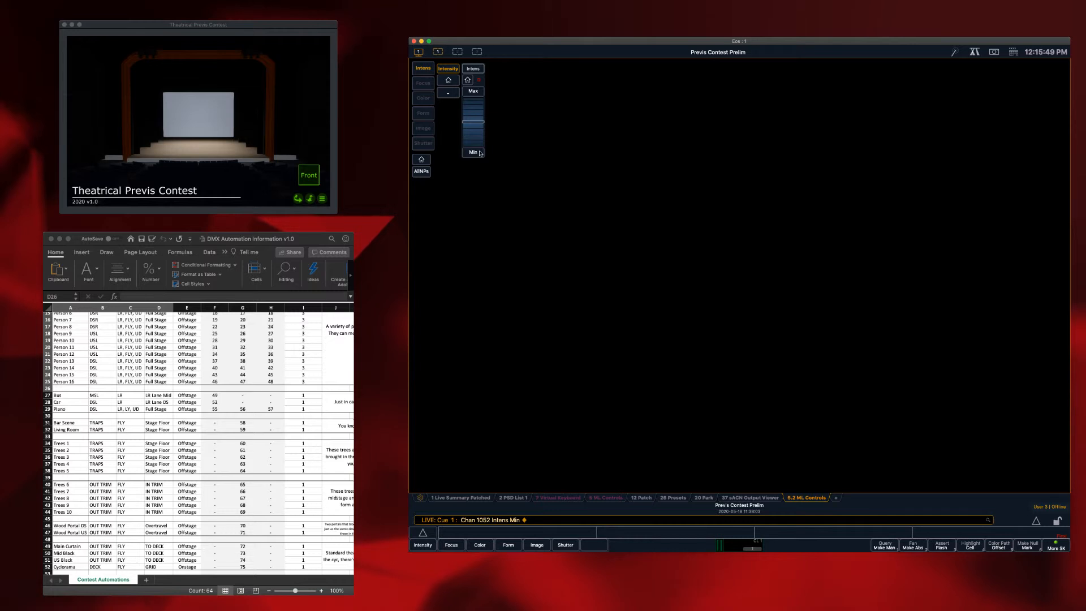
Set channels 1051 and 1053 and bus channel 1049 to 50 from the live channel view.
click(464, 497)
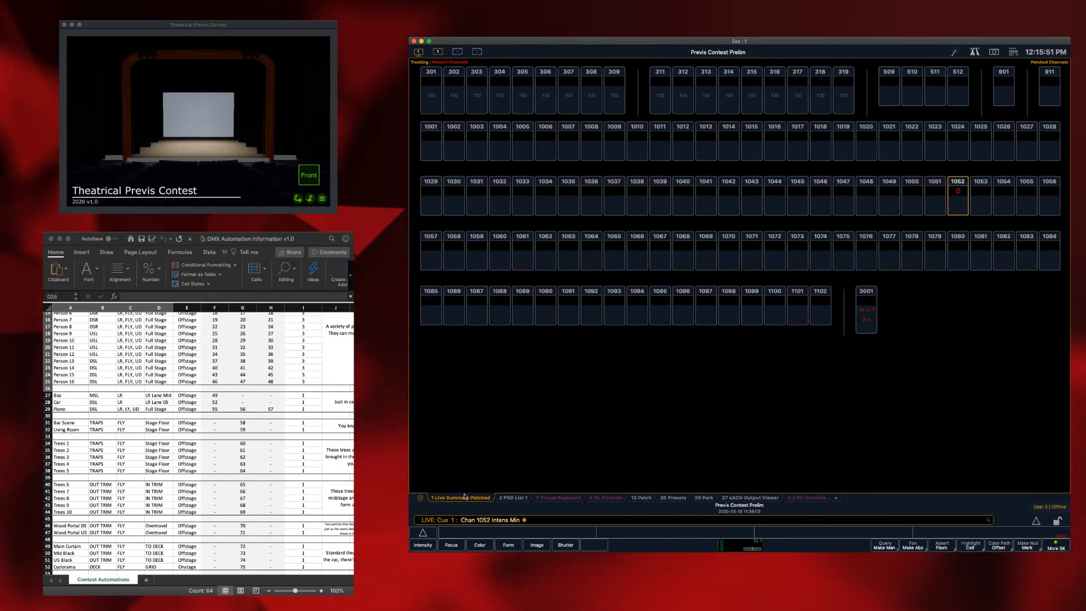
click(985, 194)
text(@50)
key(Return)
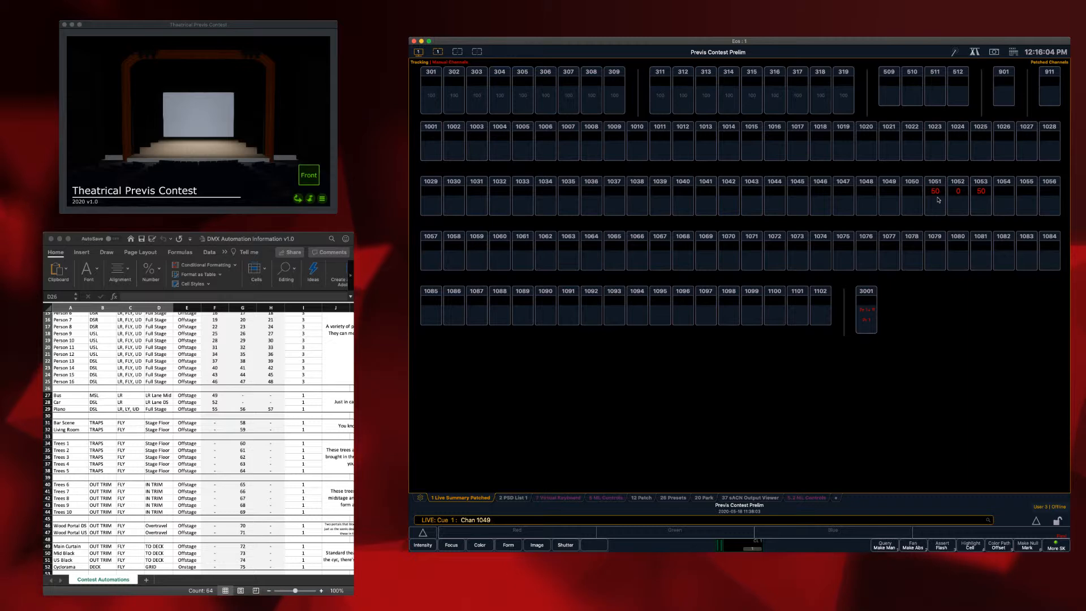
text(@50)
key(Return)
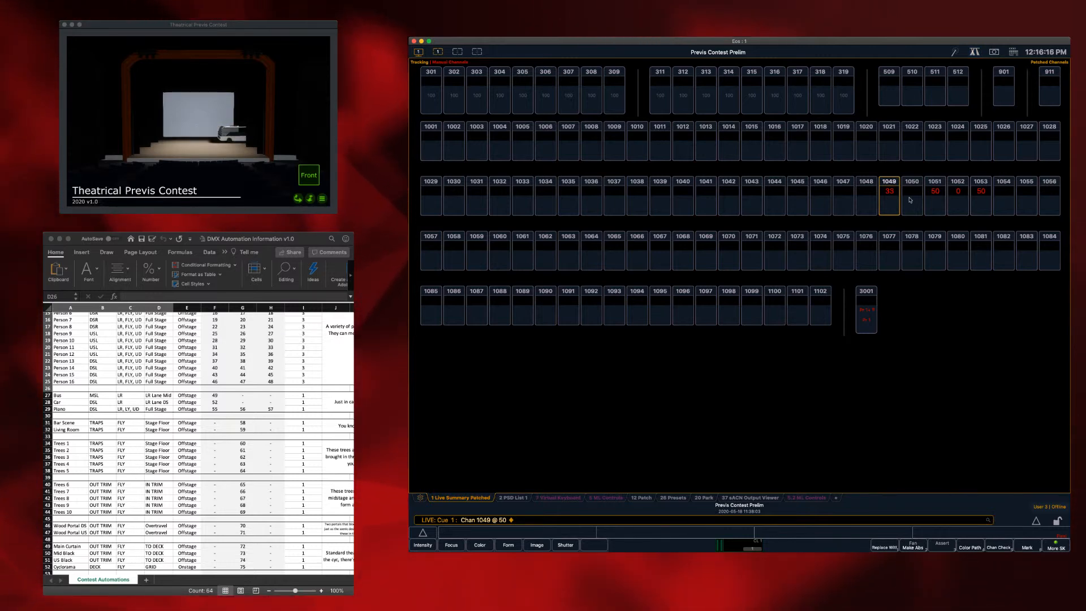
Select channels 1049 and 1051 thru 1053 and sneak them back out.
click(941, 197)
click(892, 194)
click(959, 195)
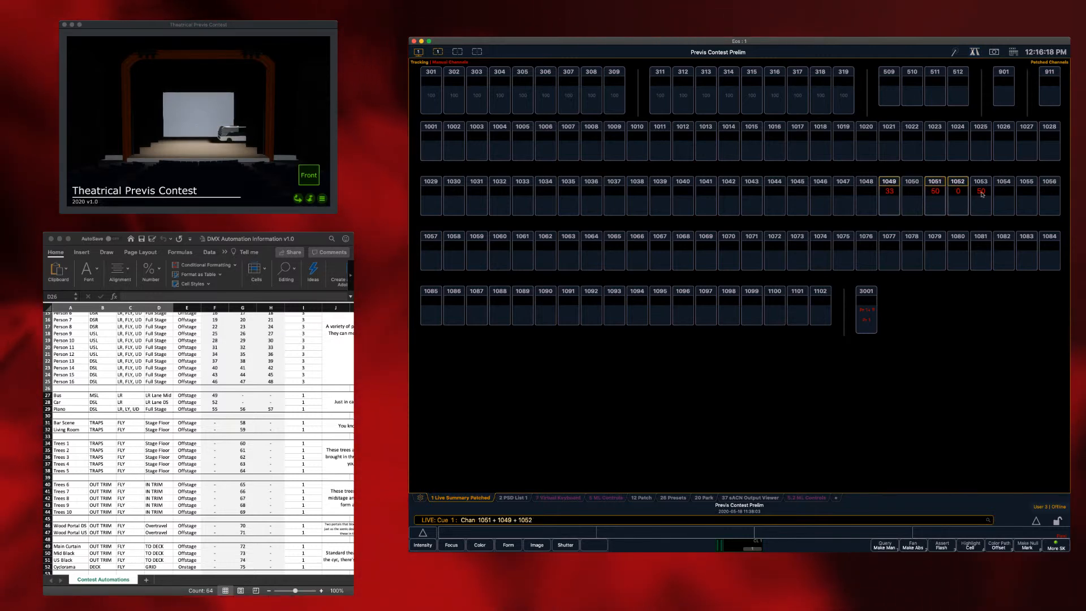
key(n)
key(Return)
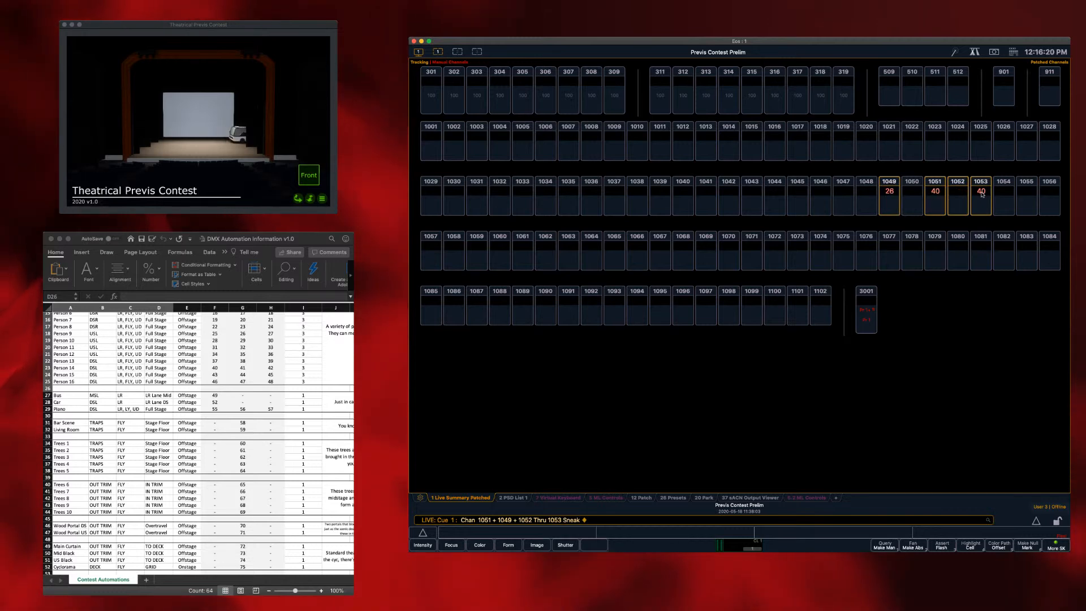
Clear the command line and examine the Piano row's channels 55 to 57 and the scenery rows below it in the DMX chart.
key(BackSpace)
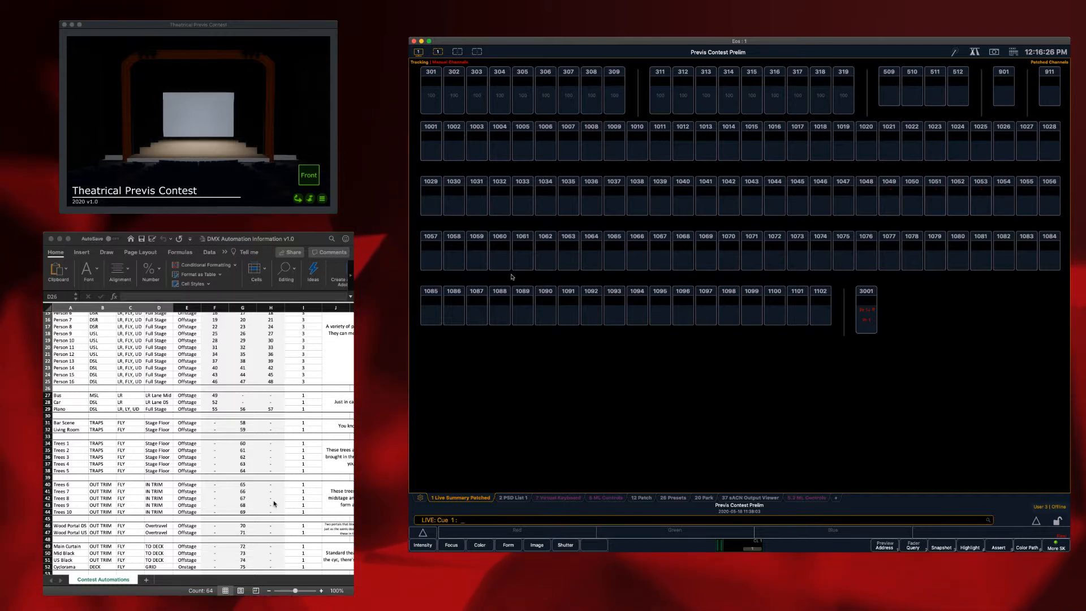
click(87, 415)
click(87, 415)
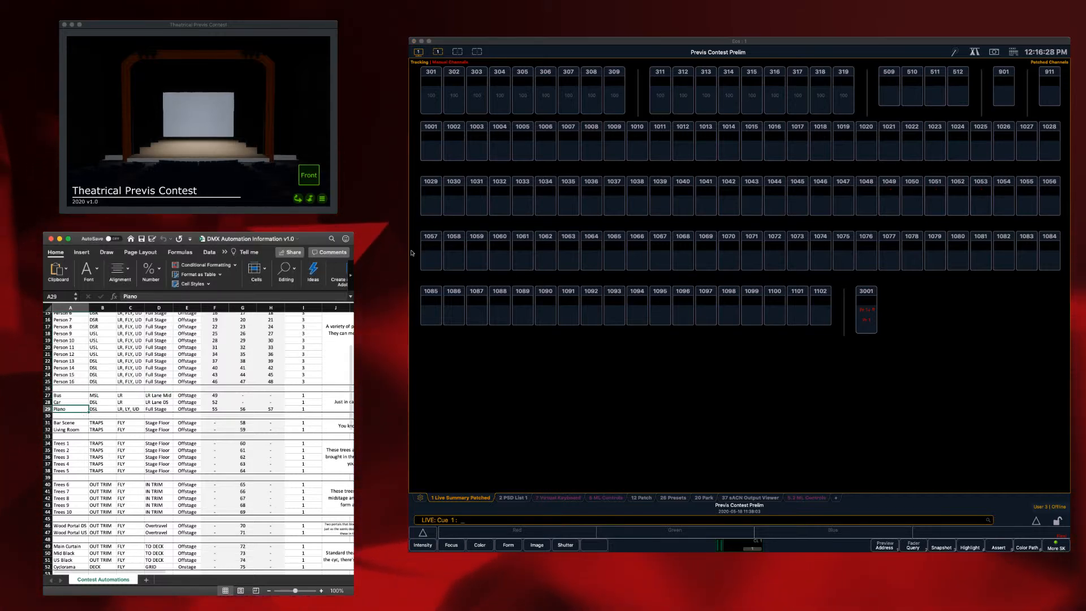
drag(215, 409, 267, 416)
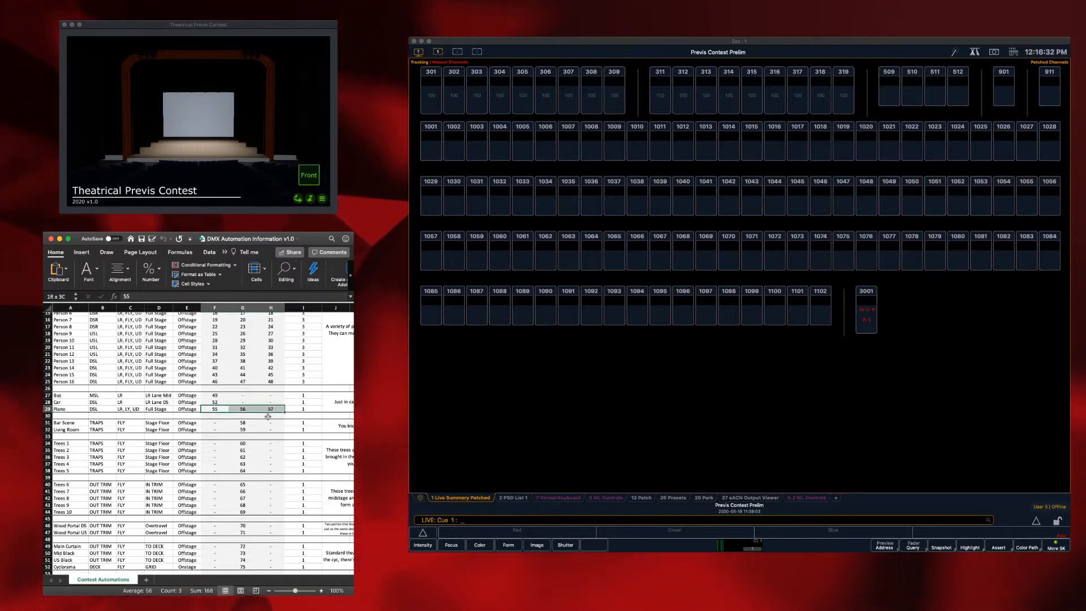
click(215, 415)
click(243, 414)
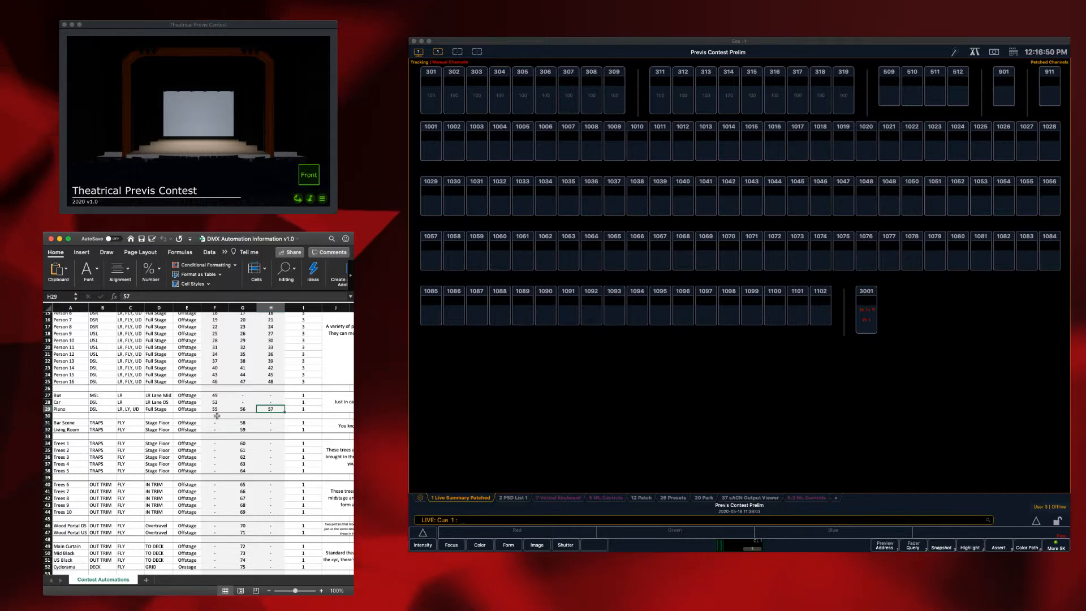
scroll(243, 434, up, 5)
scroll(243, 433, down, 4)
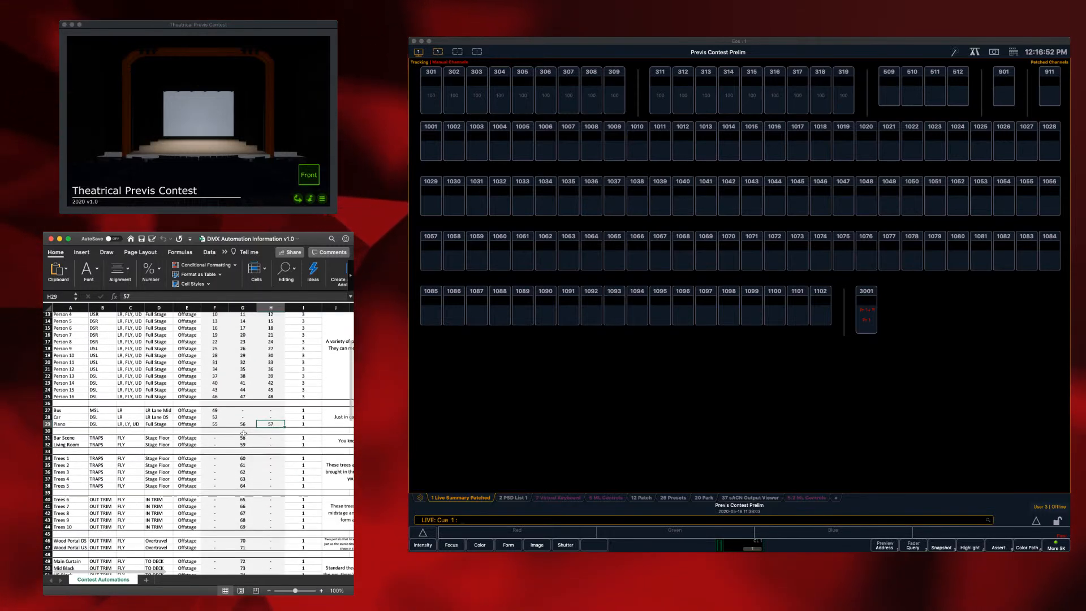
scroll(236, 438, down, 3)
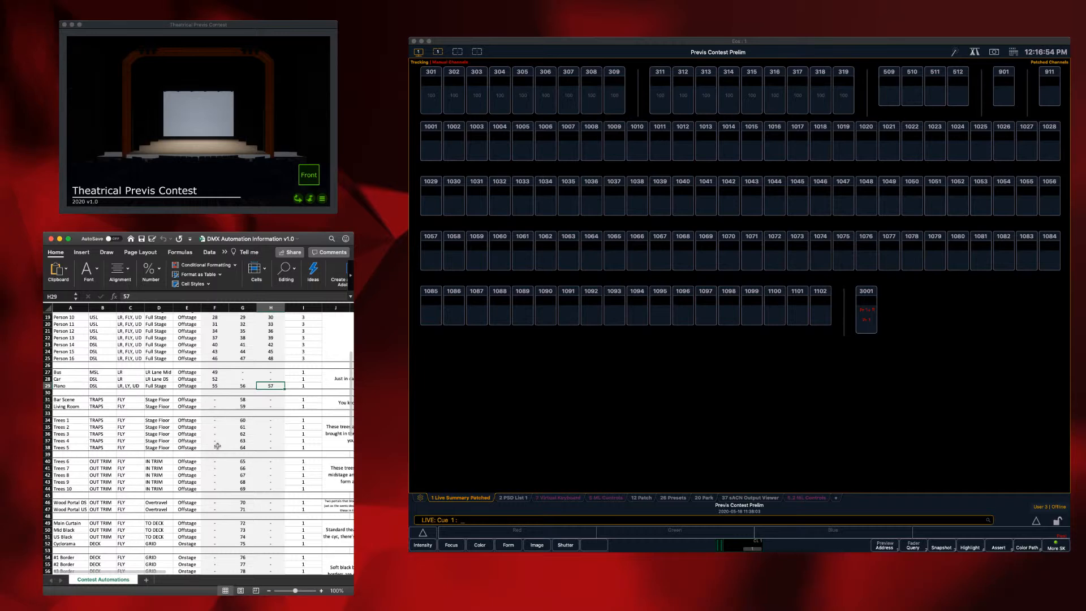
Bring Bar Scene channel 1058 to full and sneak it out, and do the same with Living Room channel 1059.
click(766, 418)
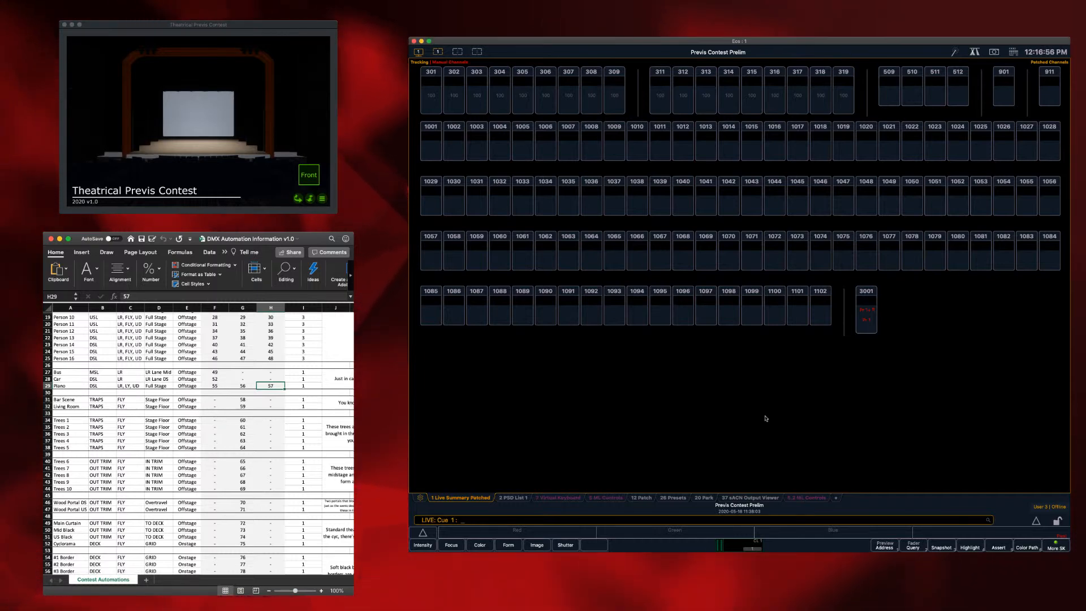
text(1058 @ Full ♦)
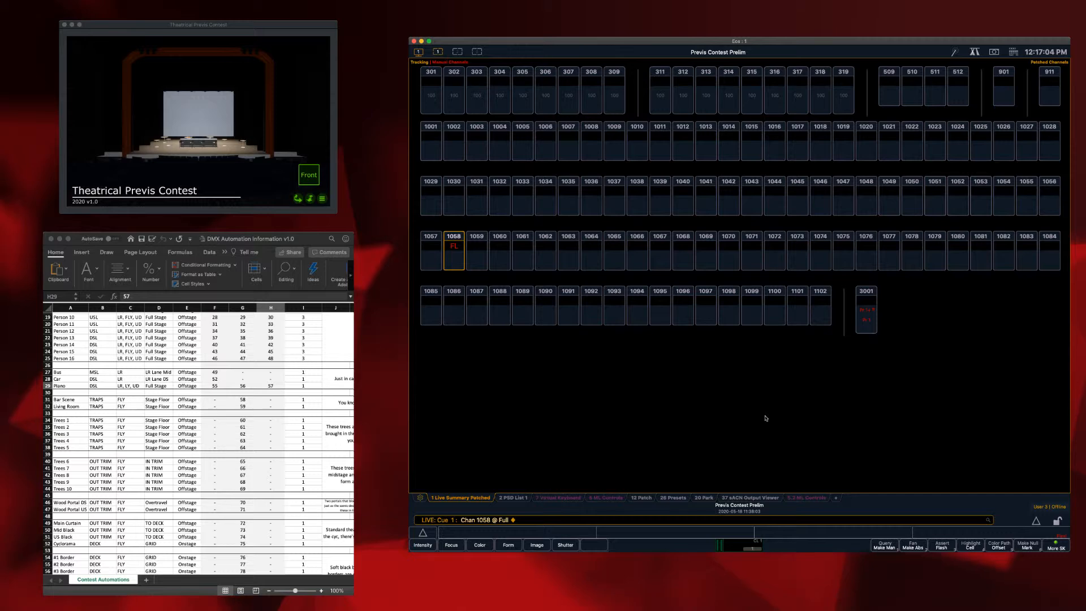
key(n)
key(Return)
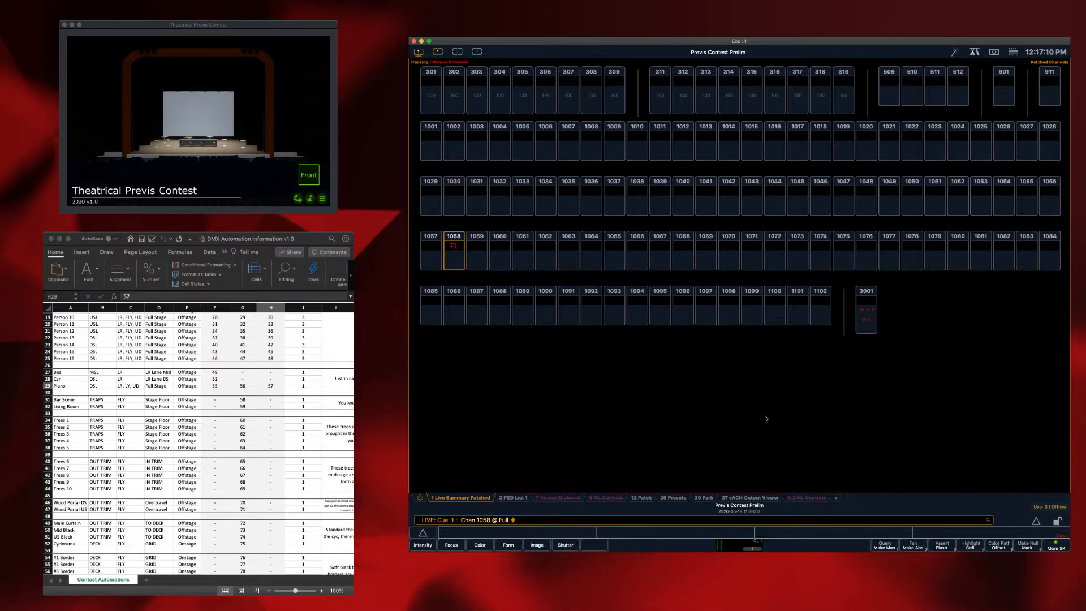
key(n)
key(Return)
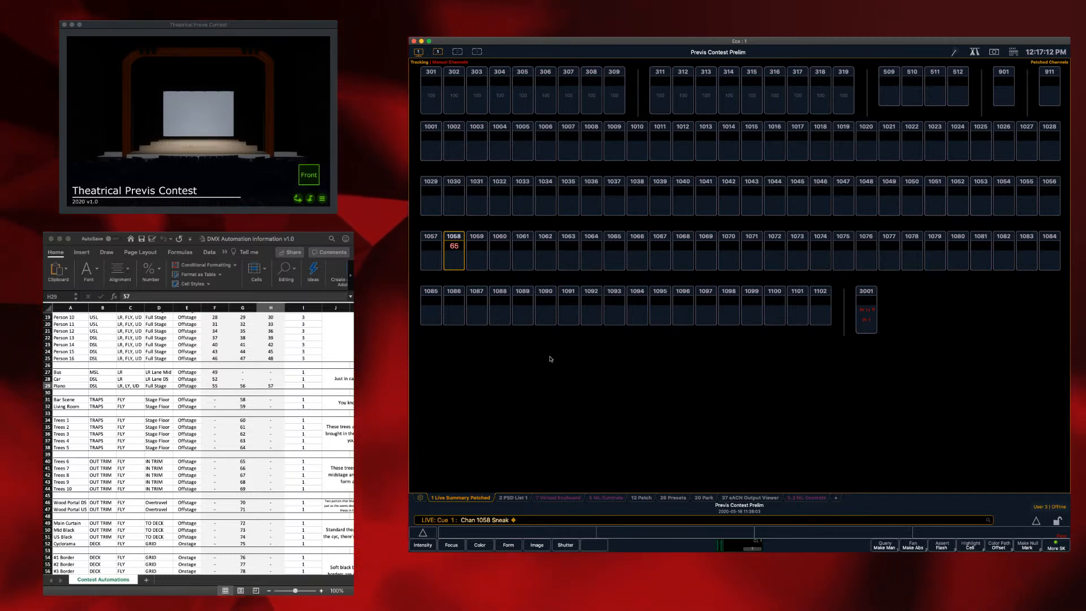
click(480, 265)
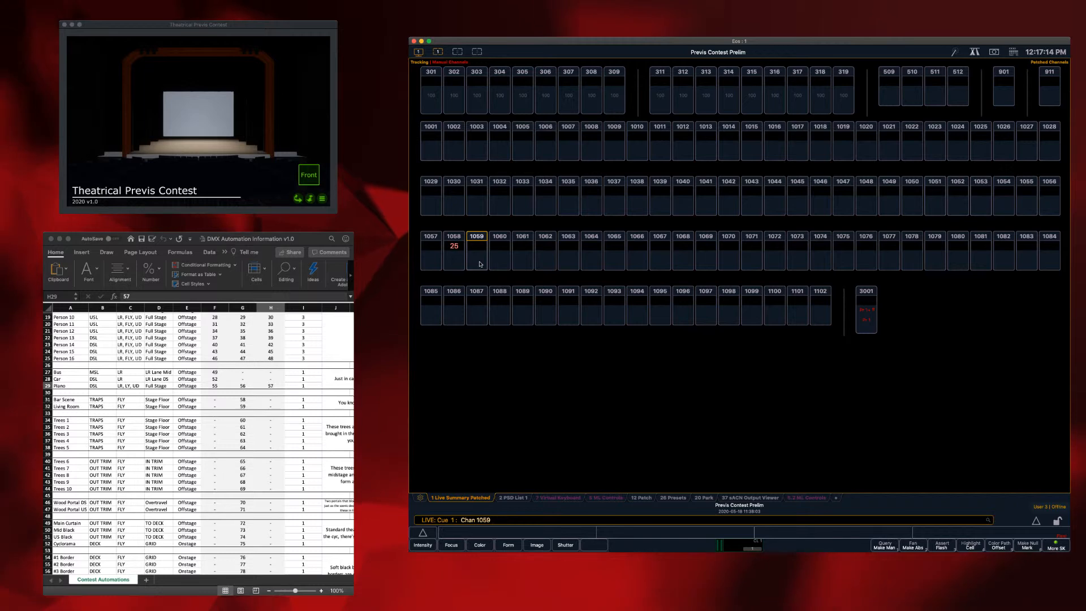
key(f)
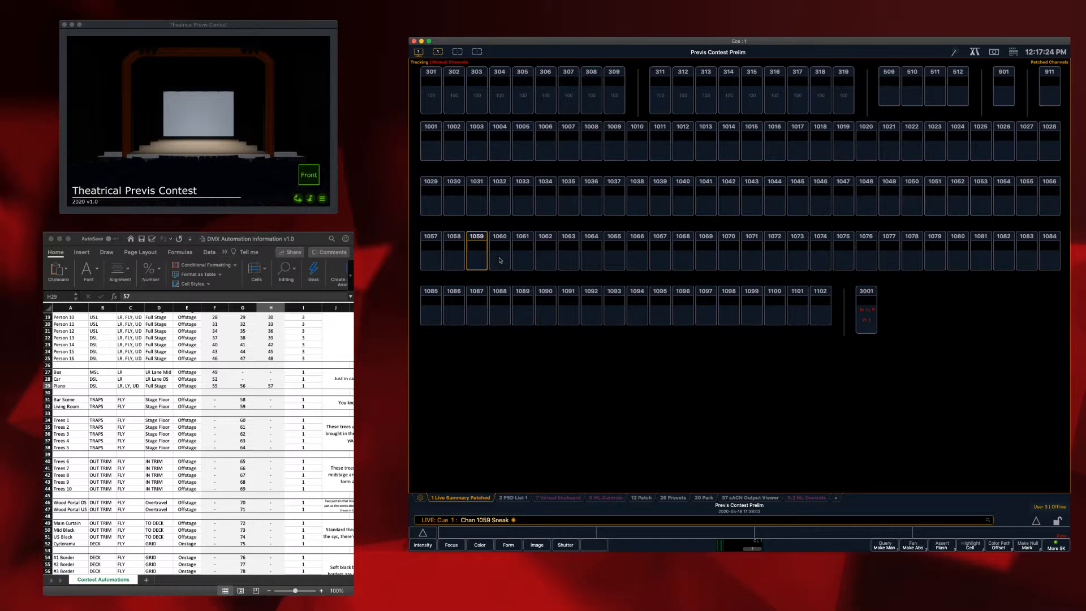
Select the Trees 1 to 5 channels, 1060 thru 1064, and set them to full.
drag(500, 261, 557, 258)
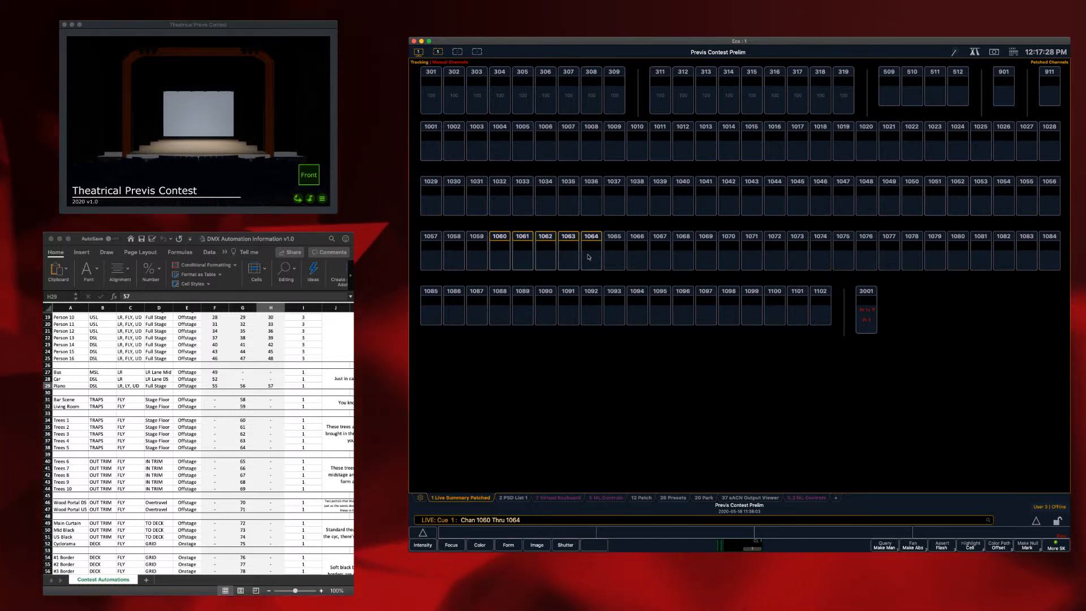
key(a)
key(f)
key(Return)
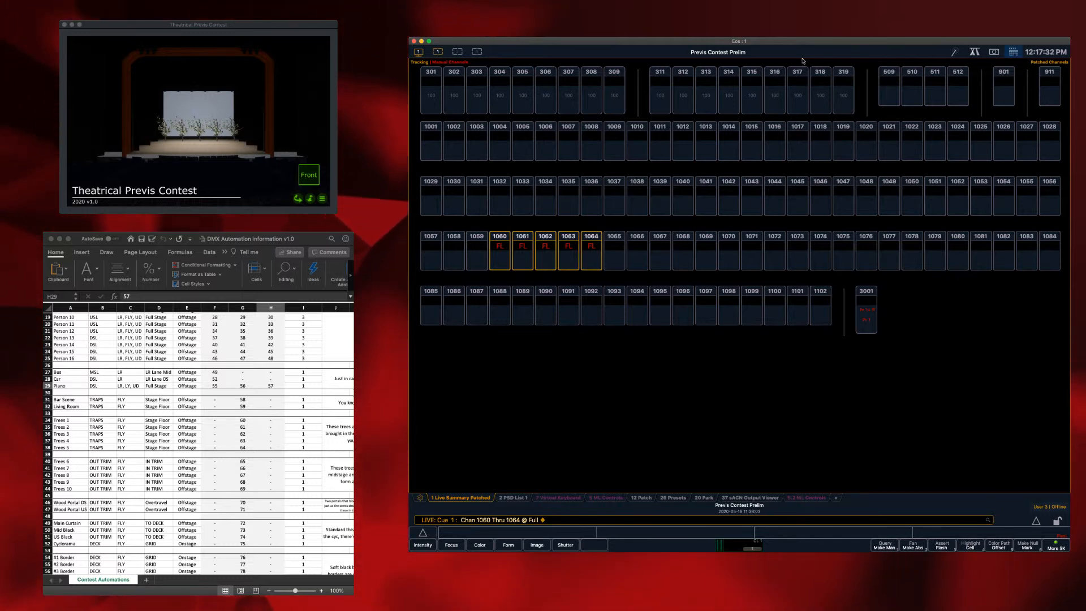
Split the console workspace into upper and lower panes and open ML Controls in the empty lower pane.
click(419, 52)
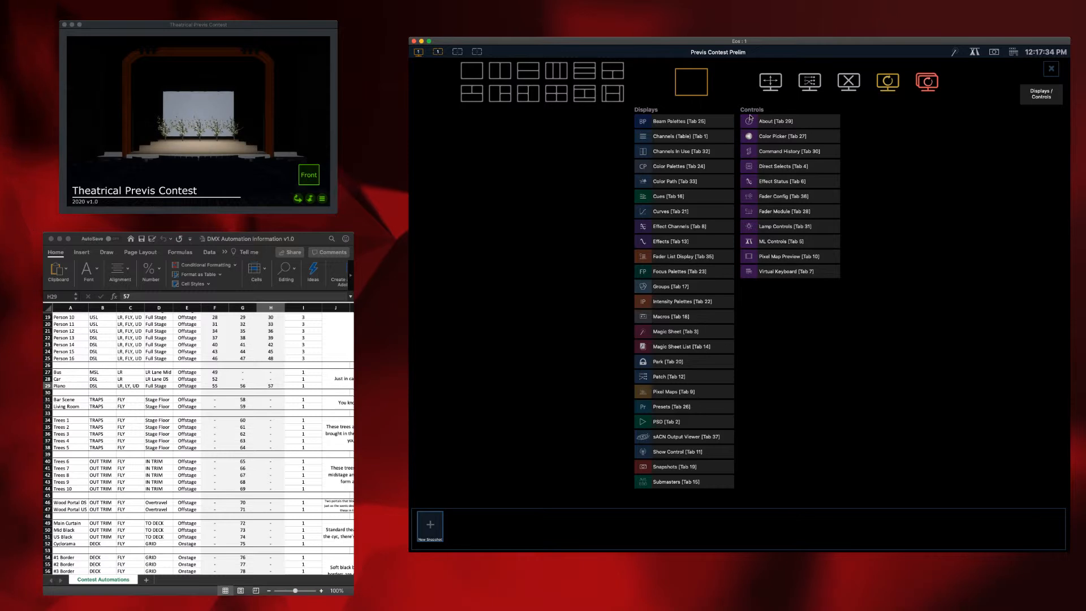
click(540, 108)
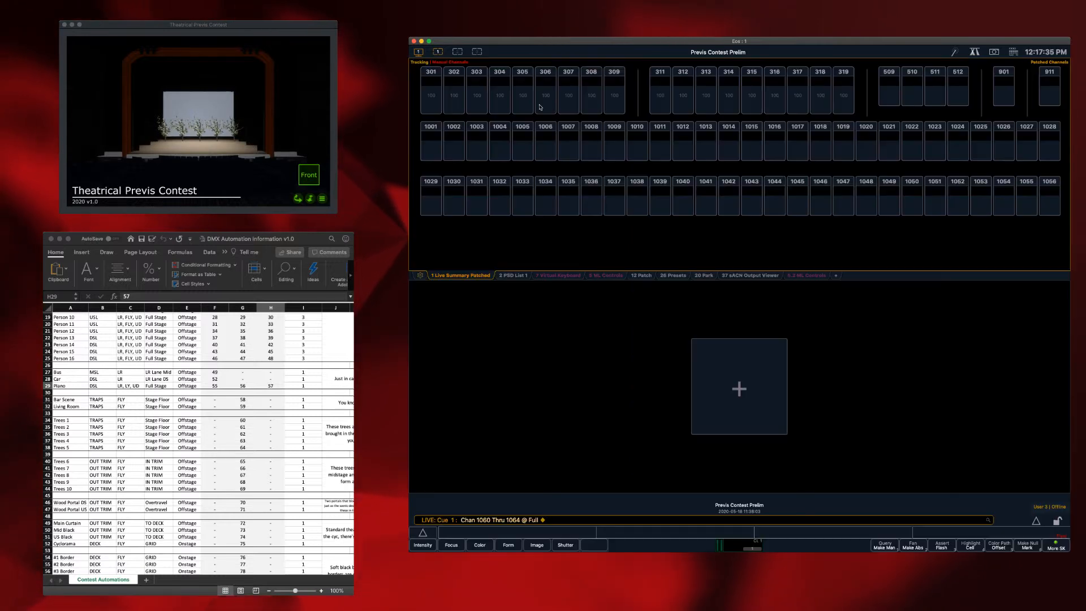
click(733, 376)
click(781, 242)
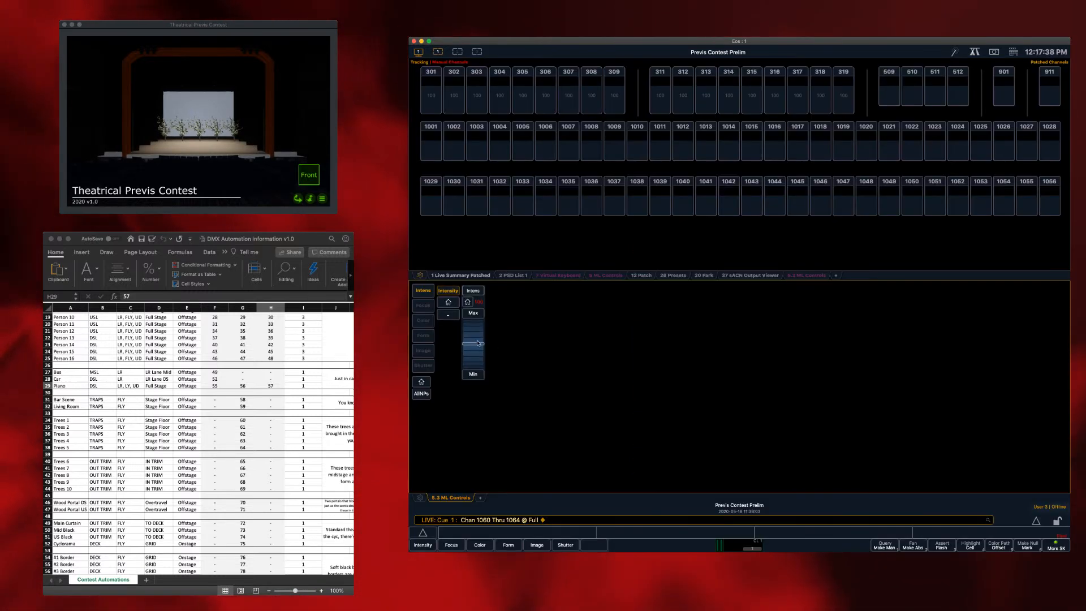
Lower channels 1060 thru 1064 with the intensity control, then home their intensity.
scroll(477, 342, down, 1)
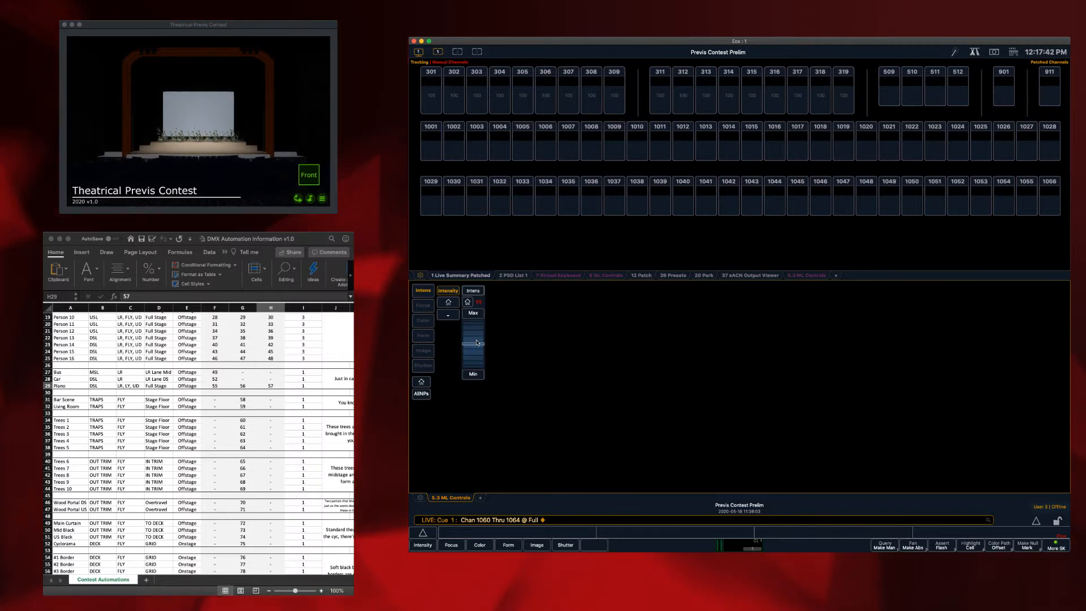
click(467, 302)
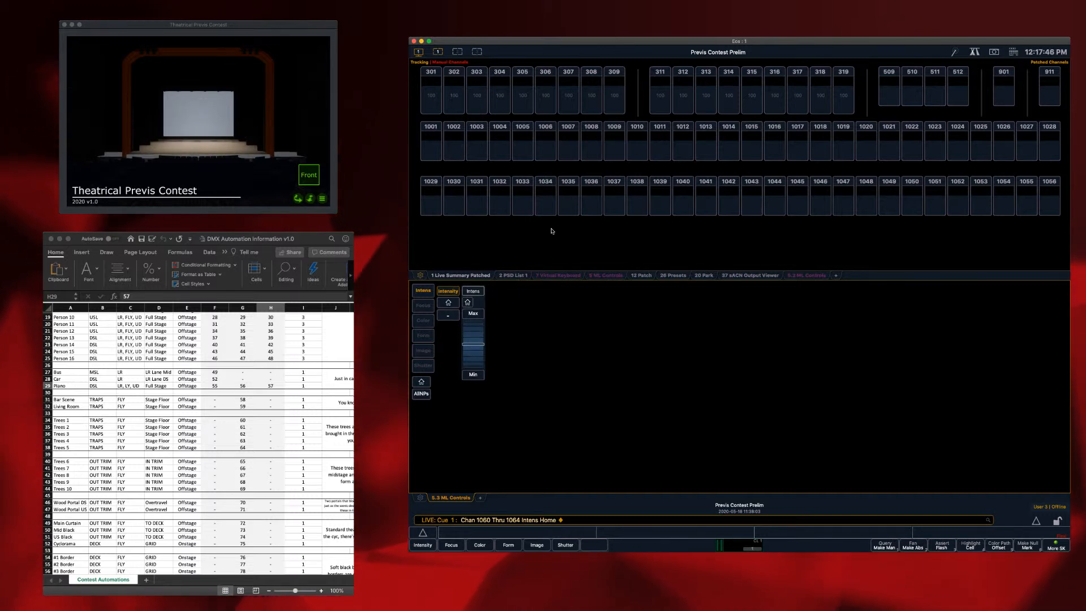
Select the Trees 6 to 10 channels, 1065 thru 1069, and gradually raise their intensity to full.
scroll(551, 231, up, 5)
scroll(552, 231, up, 3)
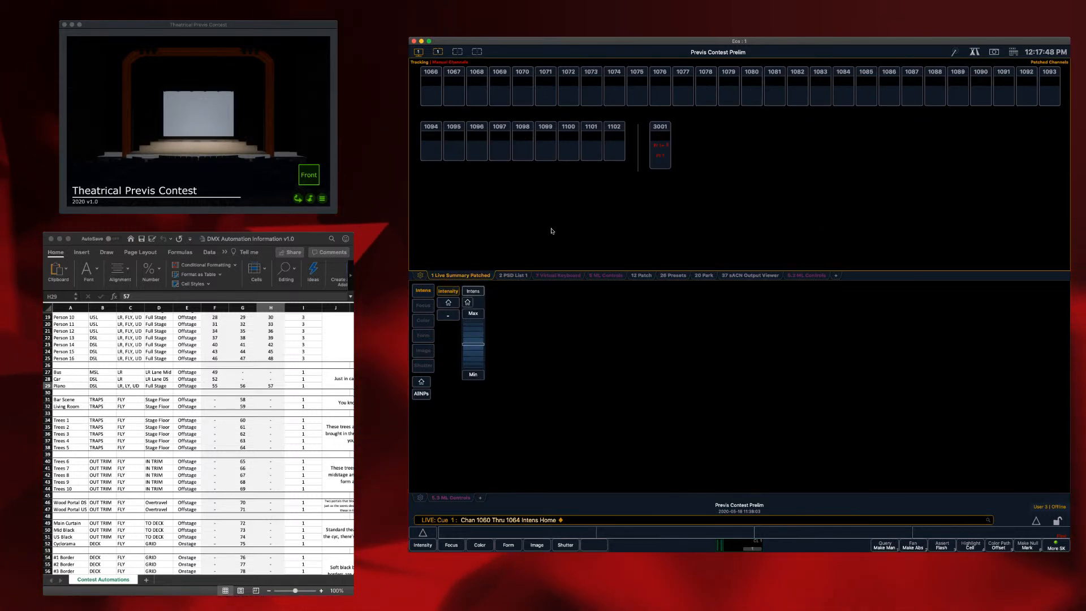
scroll(552, 231, down, 10)
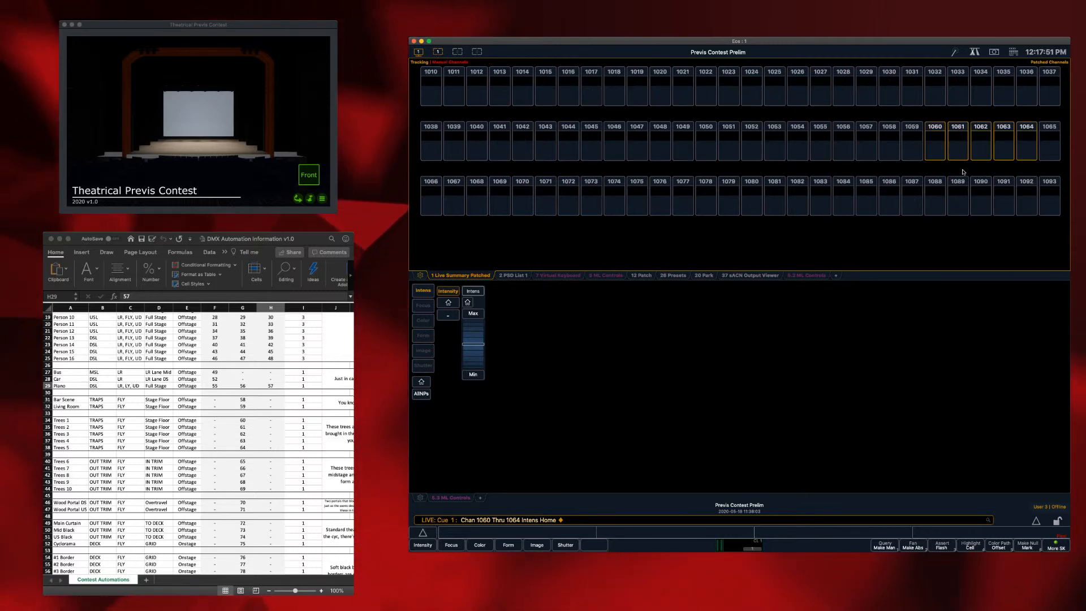
click(1053, 146)
click(435, 202)
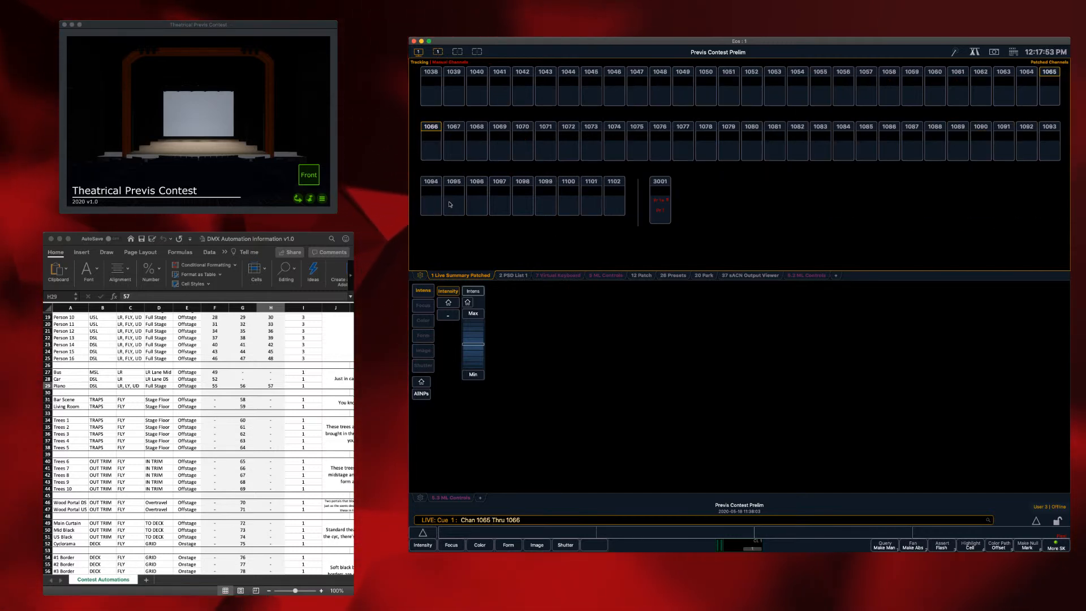
click(452, 146)
click(478, 92)
click(500, 194)
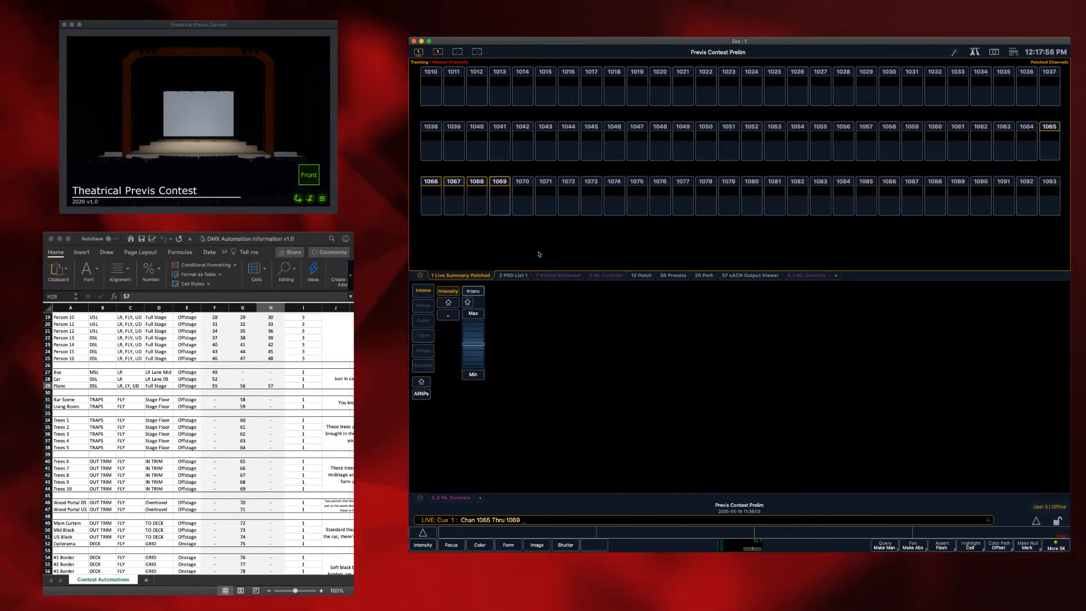
scroll(475, 356, up, 3)
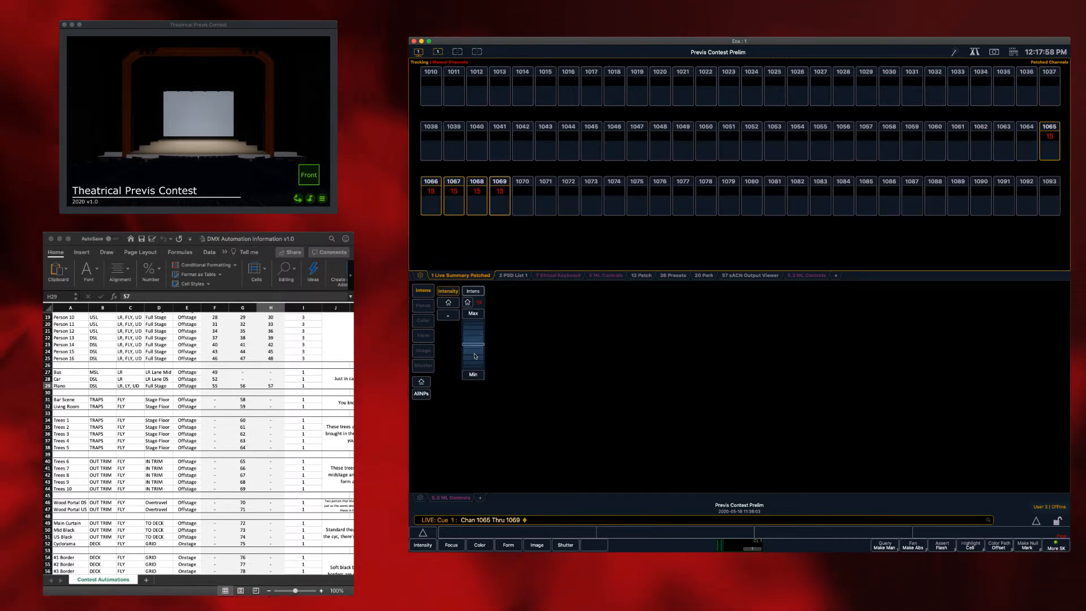
scroll(475, 356, up, 3)
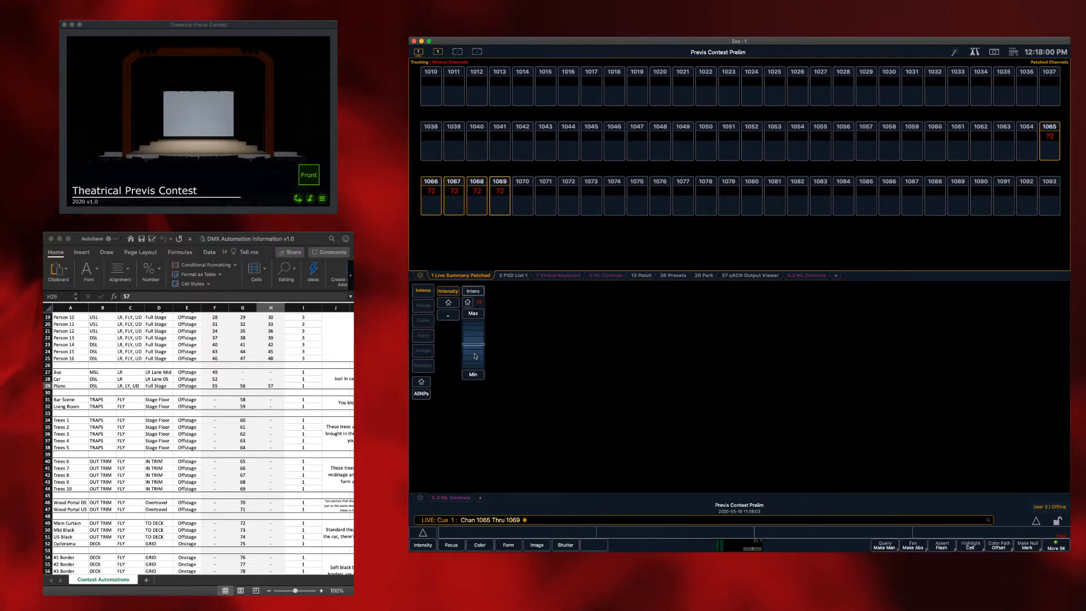
scroll(475, 356, up, 4)
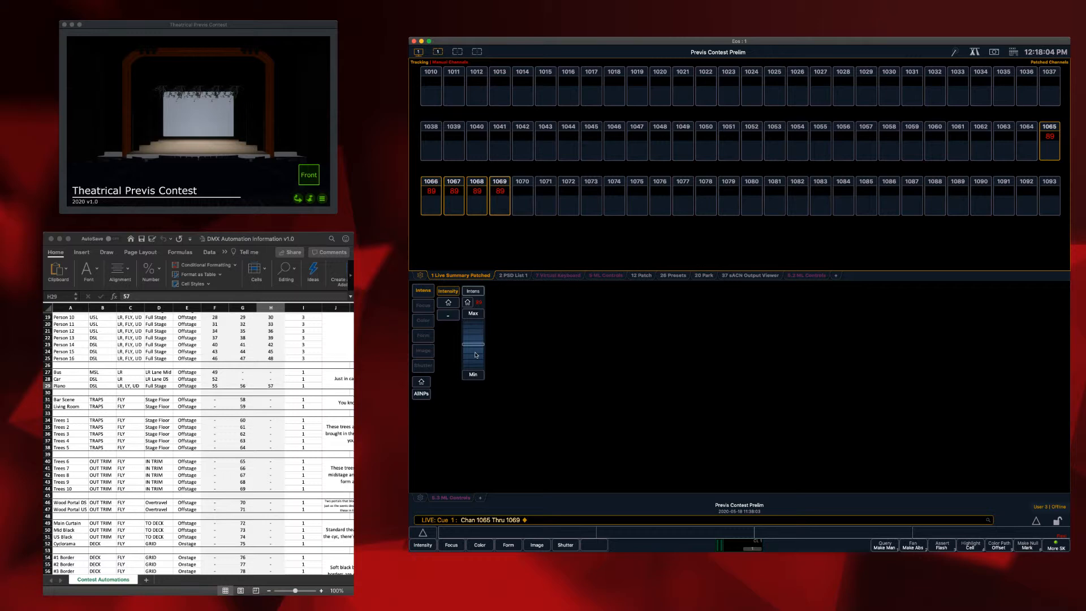
scroll(475, 355, up, 3)
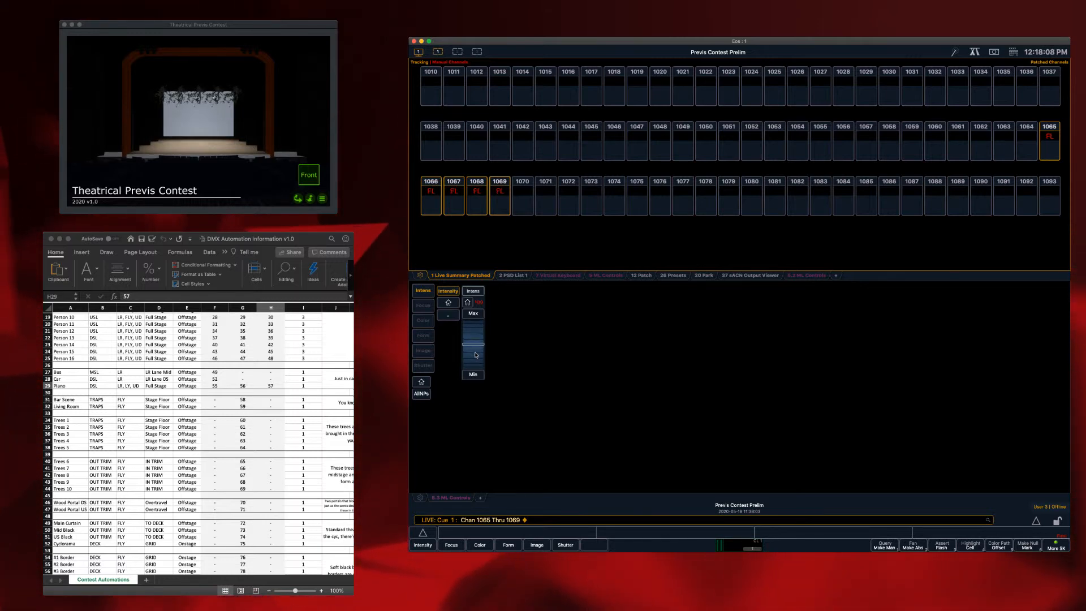
Gradually lower the intensity of channels 1065 thru 1069 back to minimum.
scroll(475, 355, down, 3)
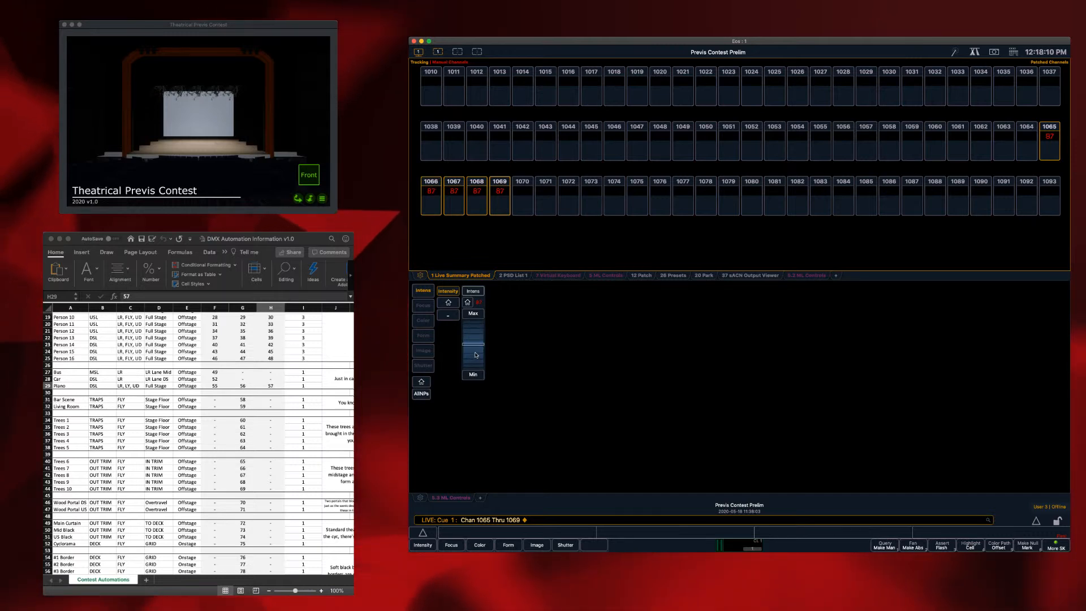
scroll(475, 355, down, 5)
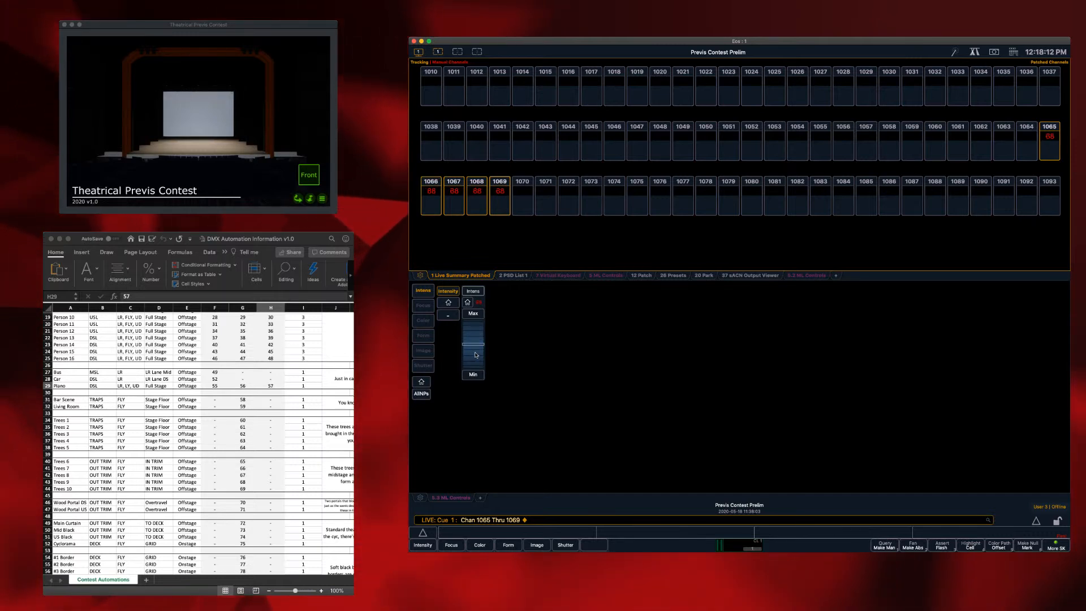
scroll(475, 355, down, 8)
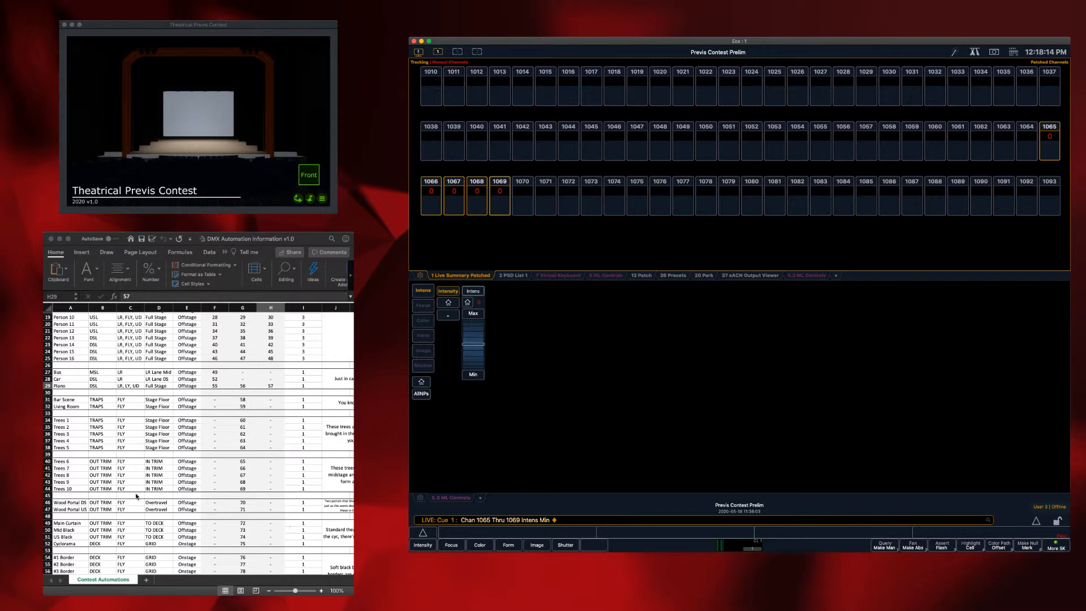
Examine the Wood Portal DS and US rows and their channel numbers in the DMX chart.
click(92, 485)
scroll(92, 485, down, 5)
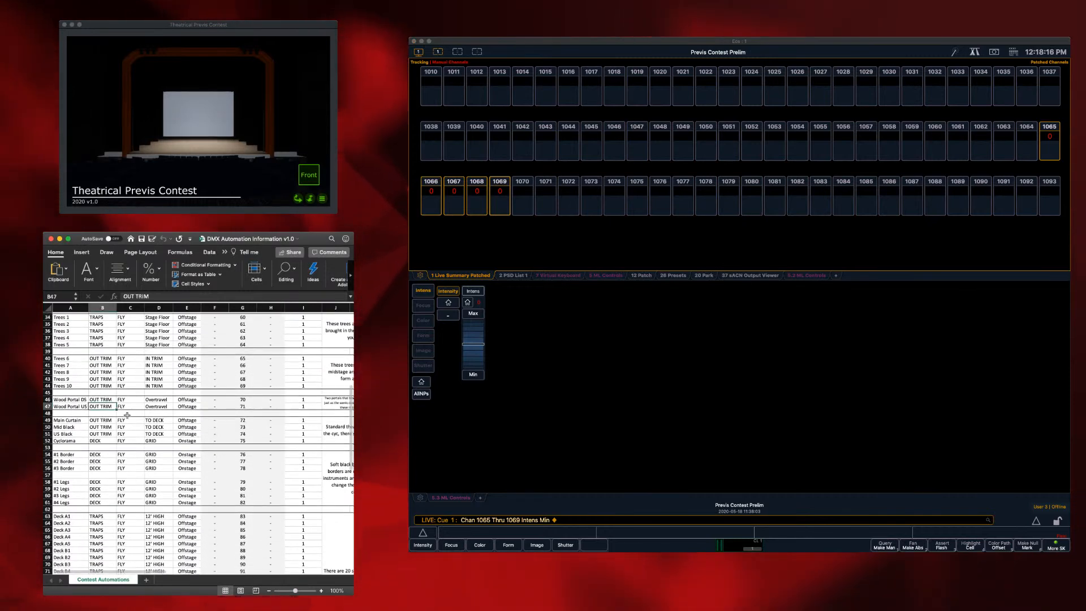
click(243, 399)
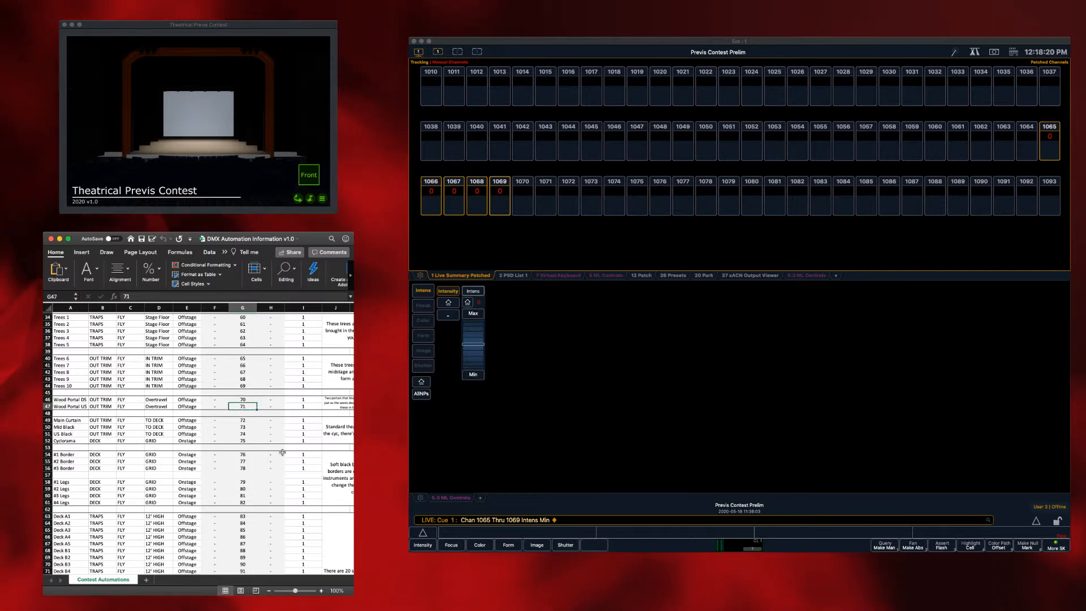
Select the Wood Portal channels, 1070 thru 1071, and gradually raise their intensity to about 98.
click(562, 278)
click(524, 198)
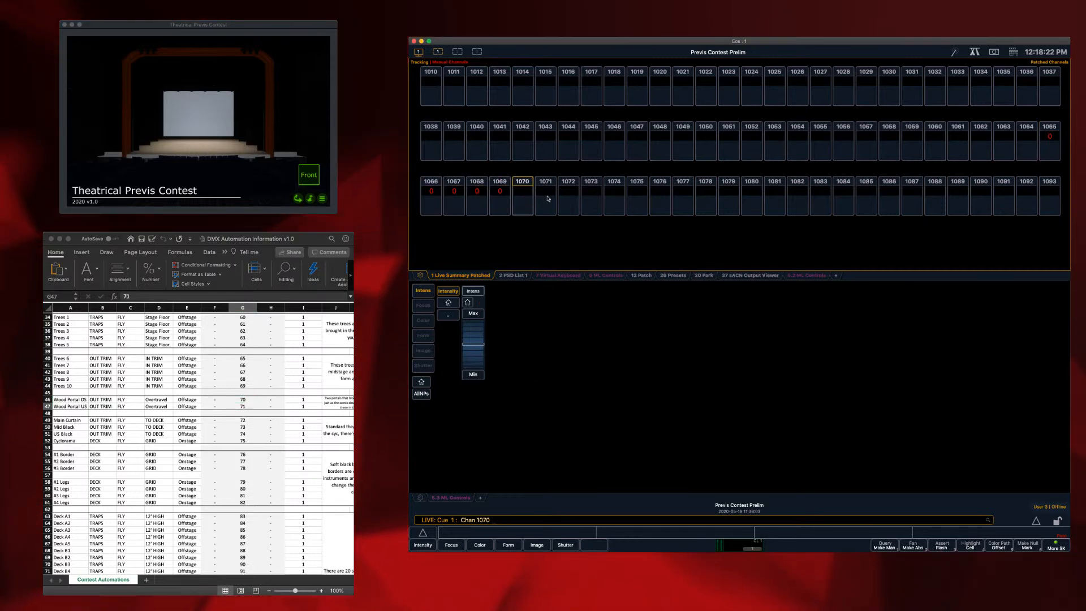
click(481, 348)
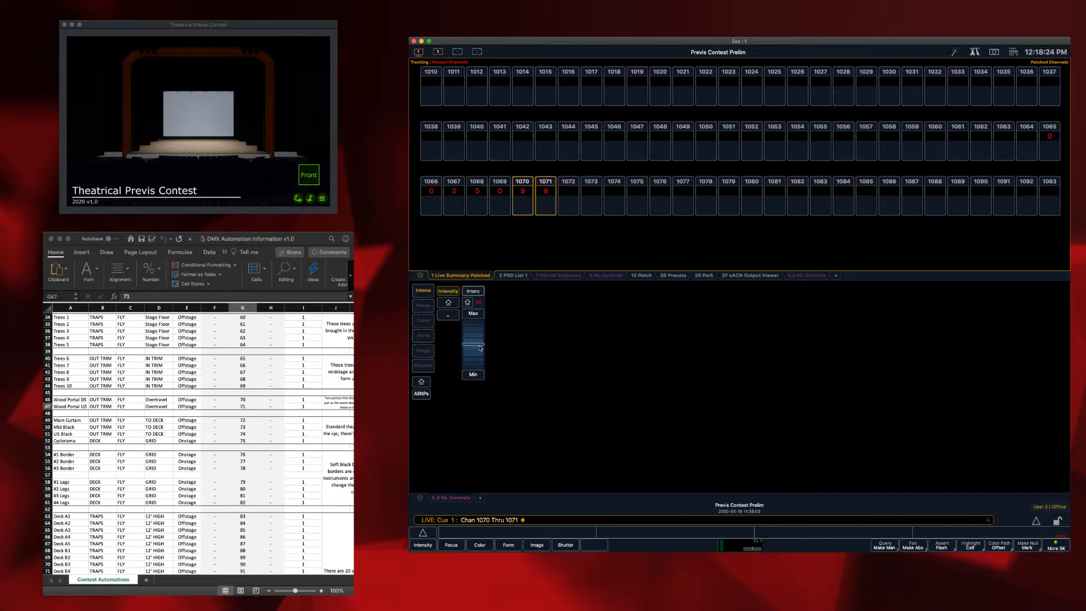
scroll(480, 349, up, 10)
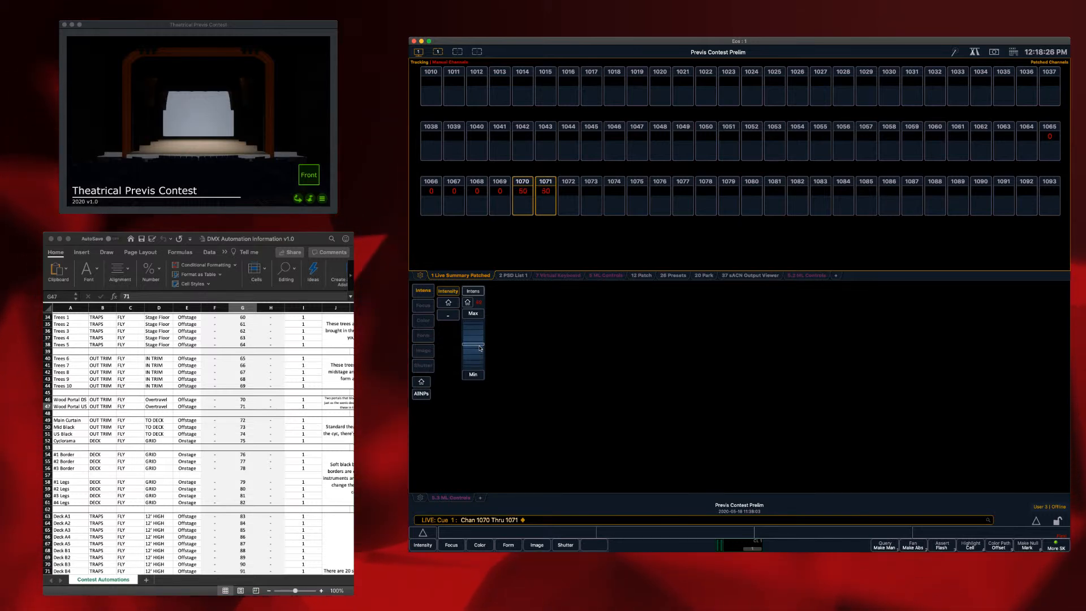
scroll(480, 349, up, 2)
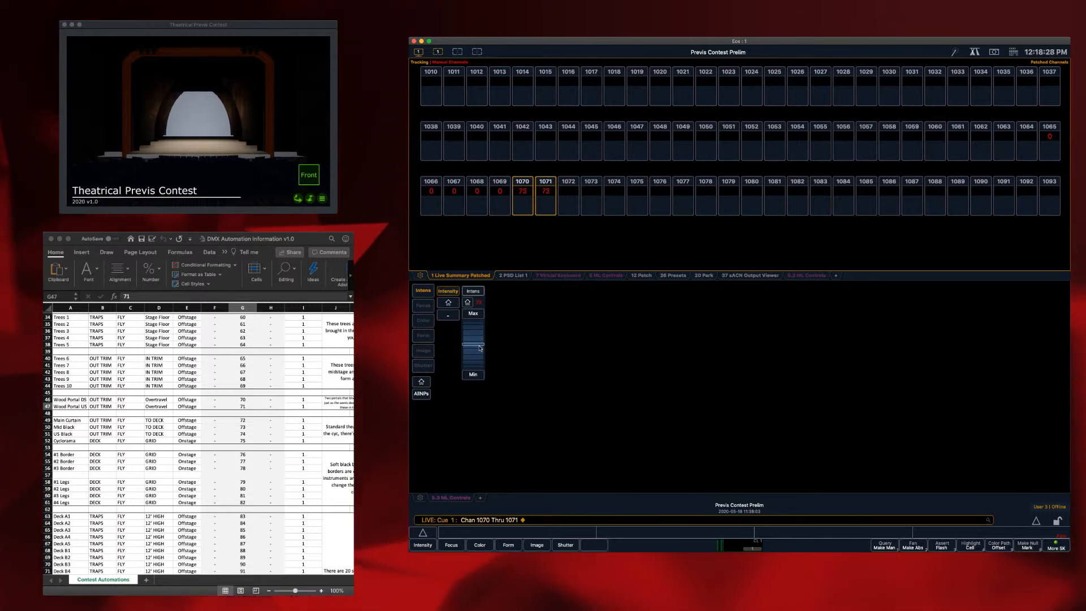
scroll(480, 349, up, 2)
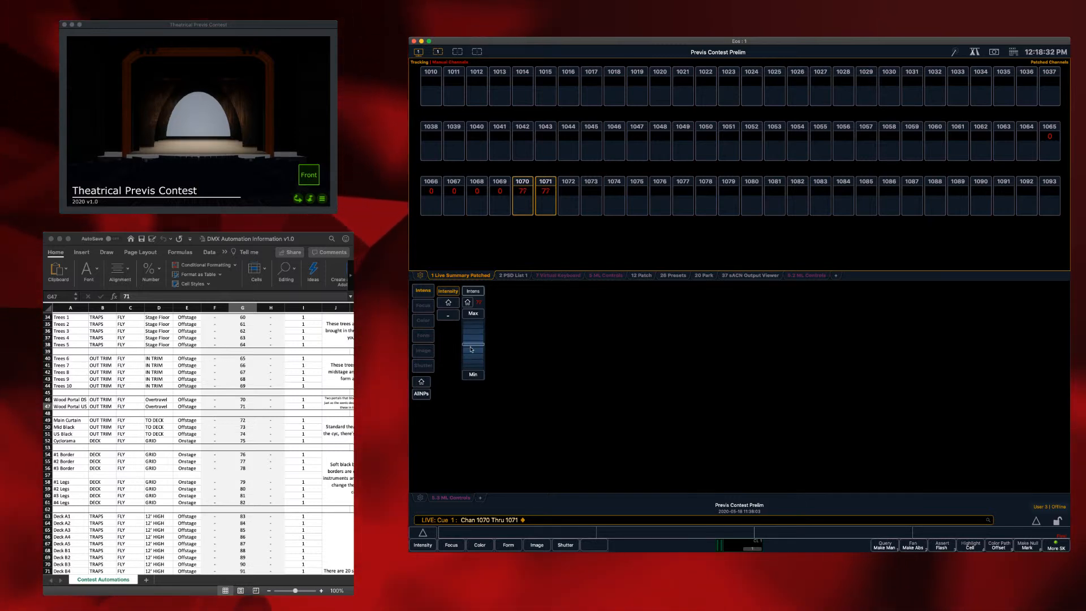
scroll(472, 349, up, 10)
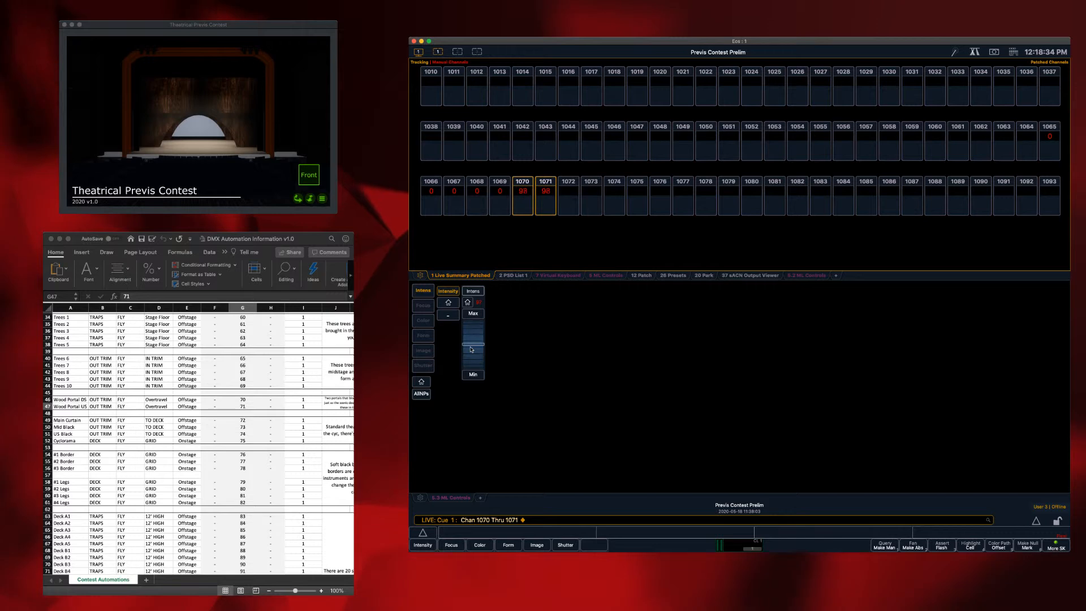
scroll(471, 349, up, 1)
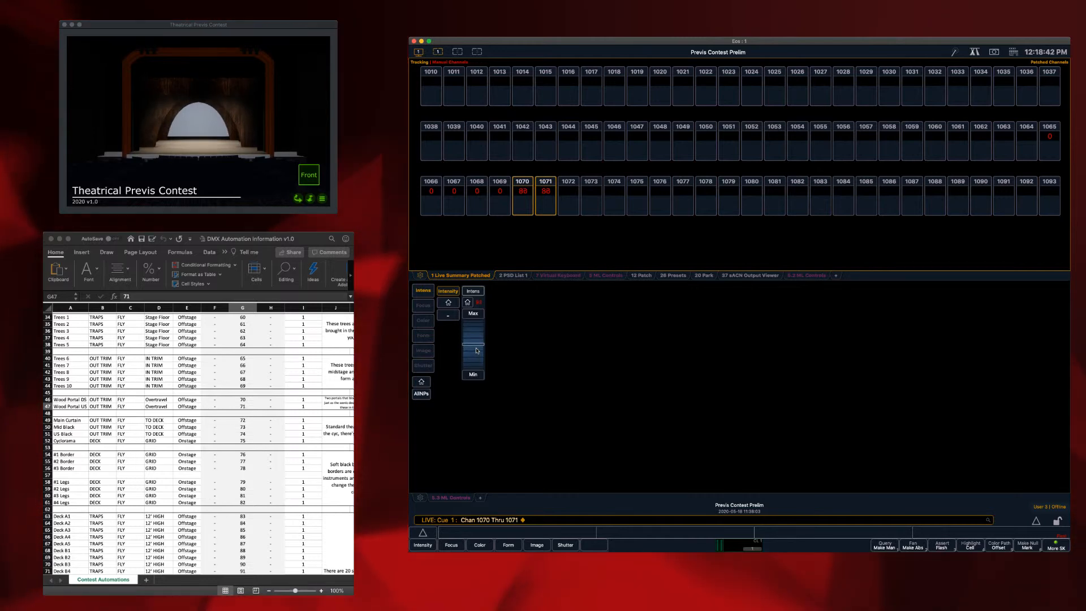
Vary the intensity of channels 1070 thru 1071 between about 73 and 85, then home it.
scroll(476, 351, down, 2)
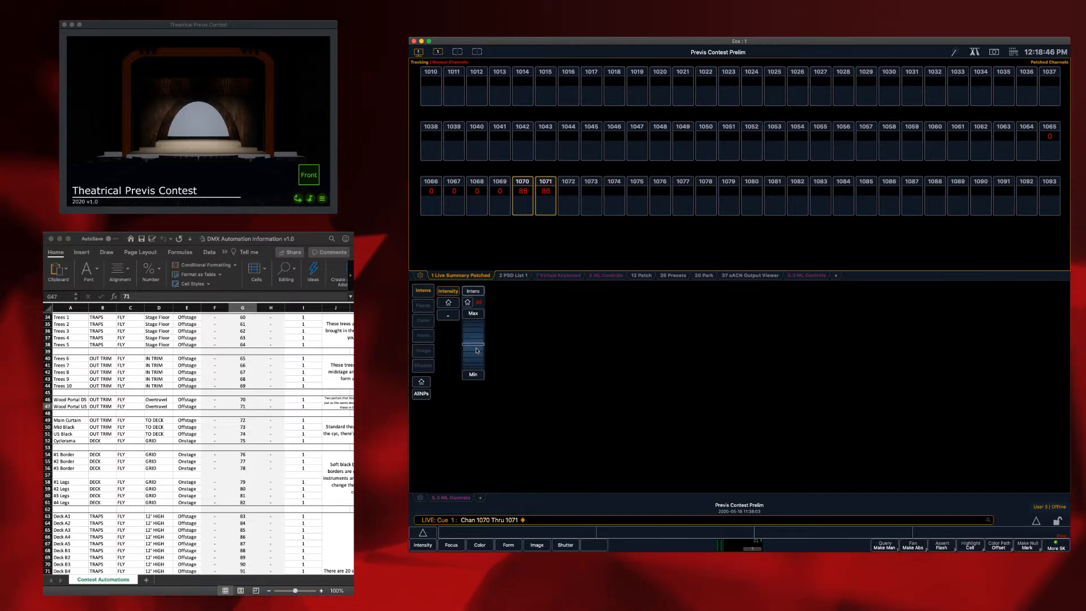
scroll(477, 351, down, 4)
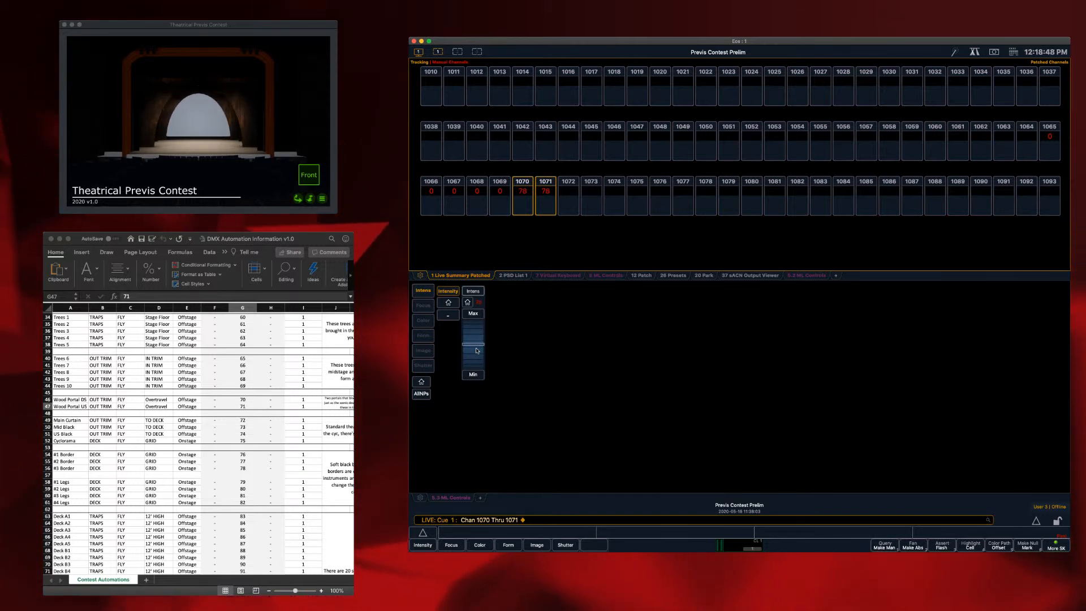
scroll(477, 351, up, 15)
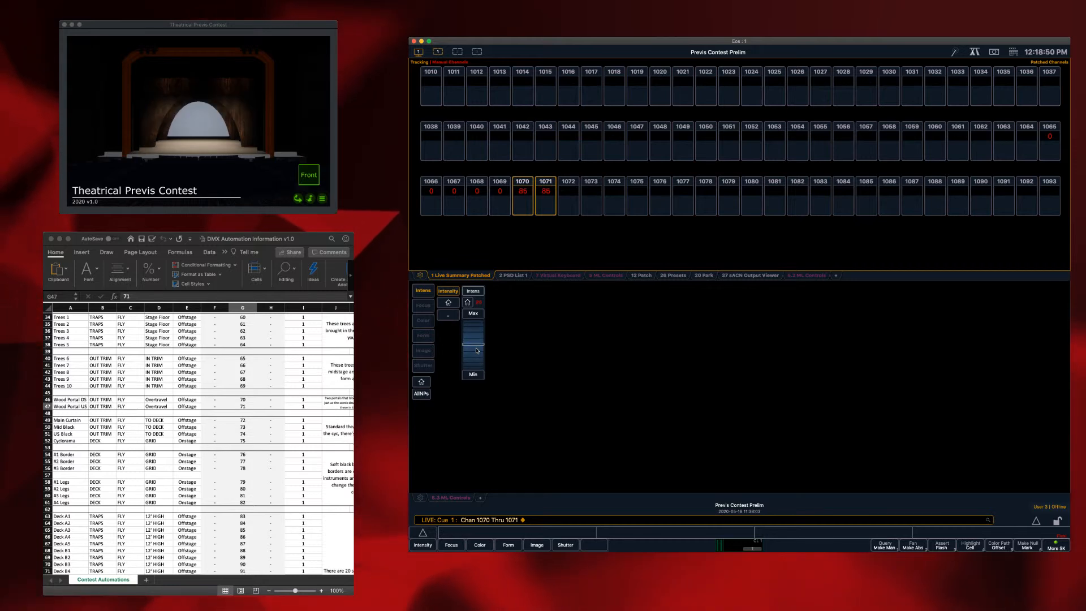
scroll(477, 350, down, 14)
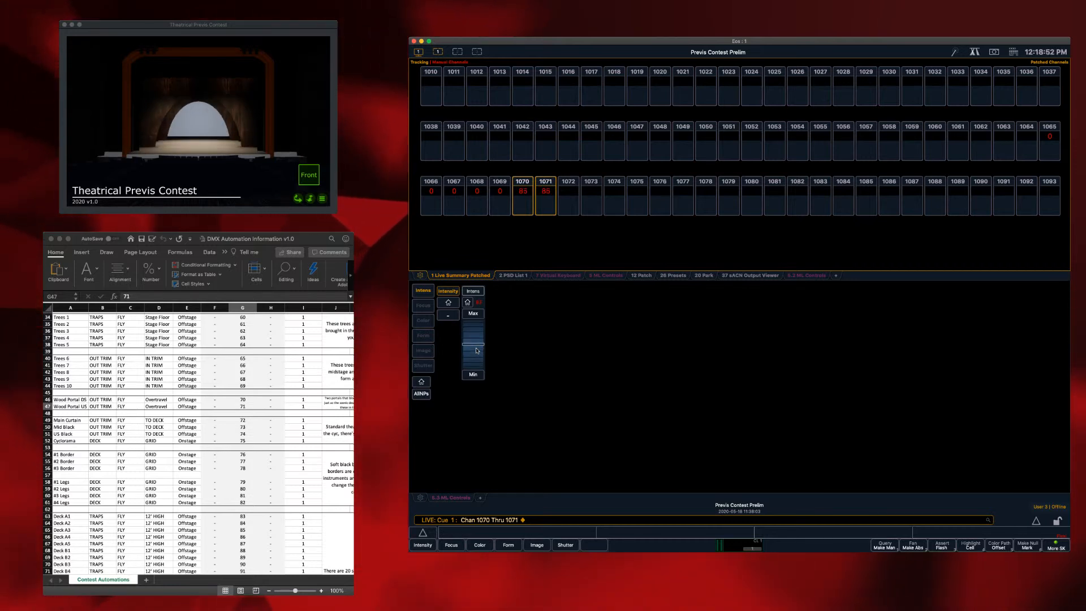
scroll(477, 351, down, 7)
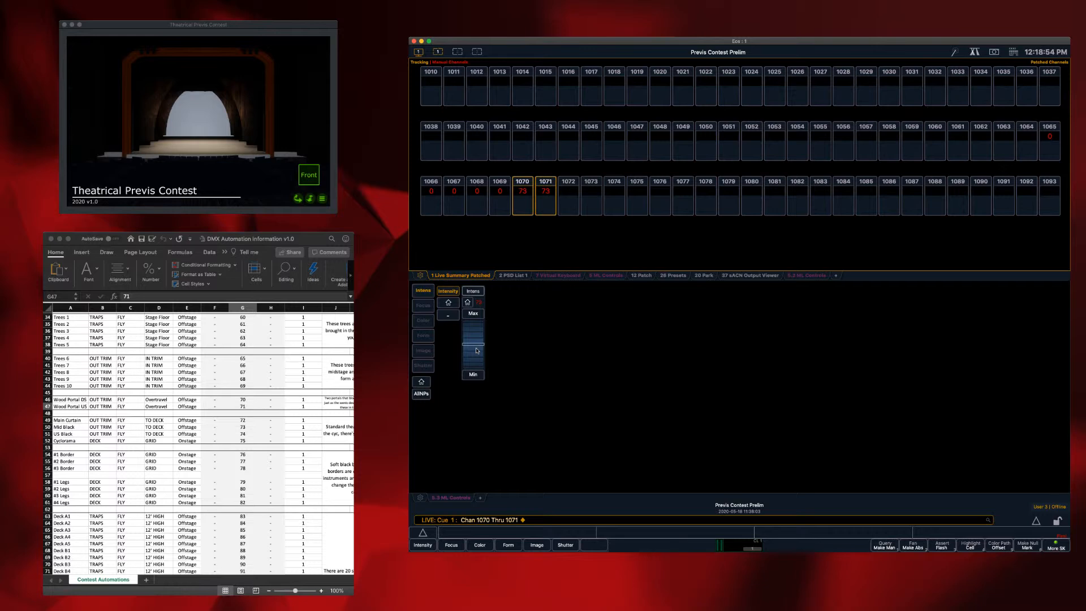
click(467, 302)
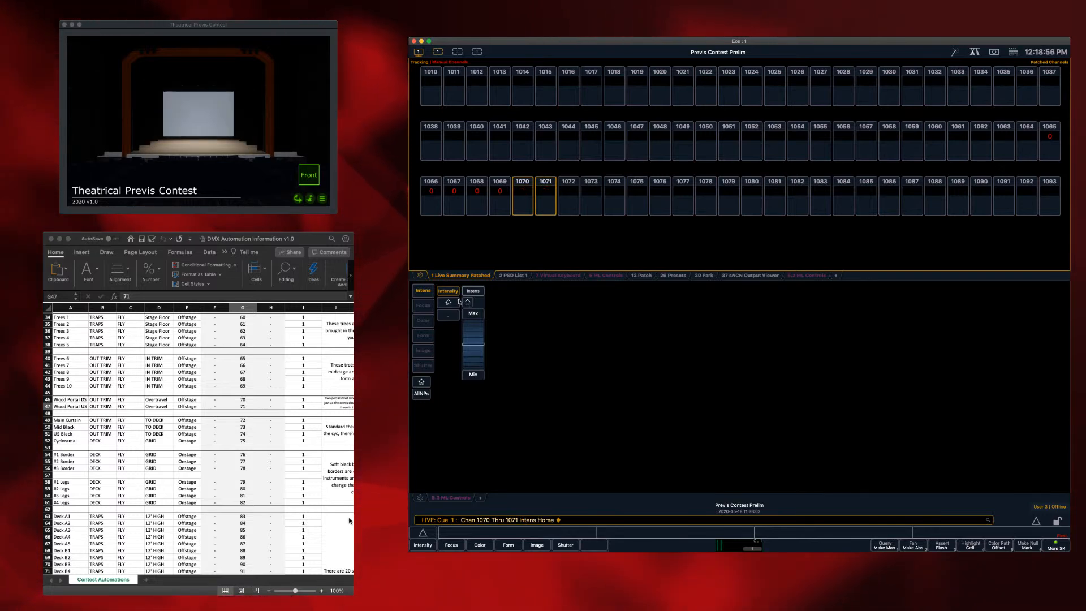
Examine the deck rows in the DMX chart and highlight the Deck Layout View and Deck DMX View grids.
click(141, 474)
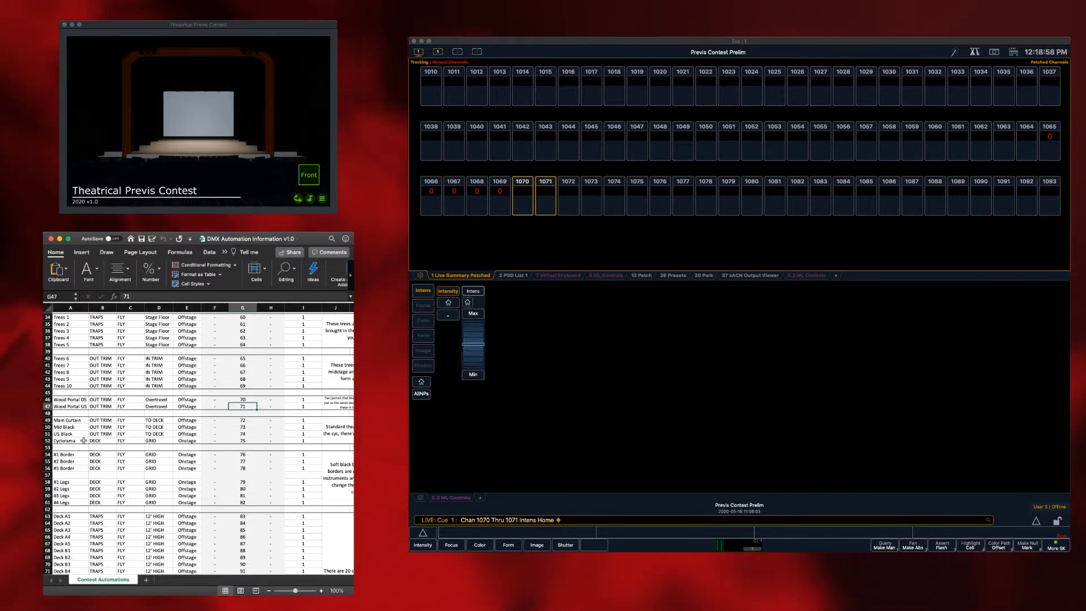
scroll(107, 487, down, 1)
scroll(106, 486, down, 6)
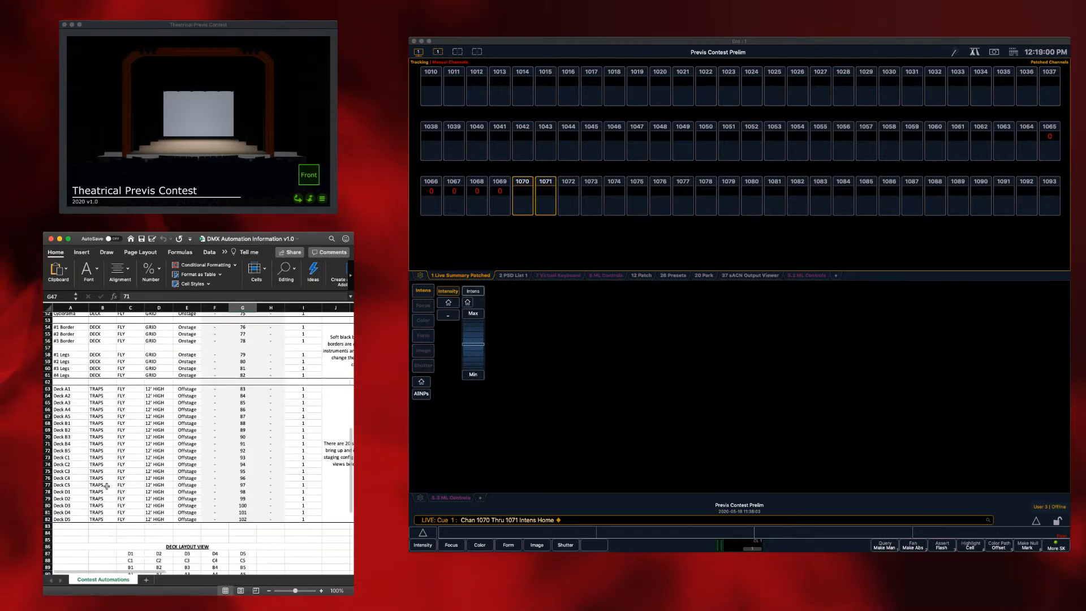
scroll(107, 486, up, 1)
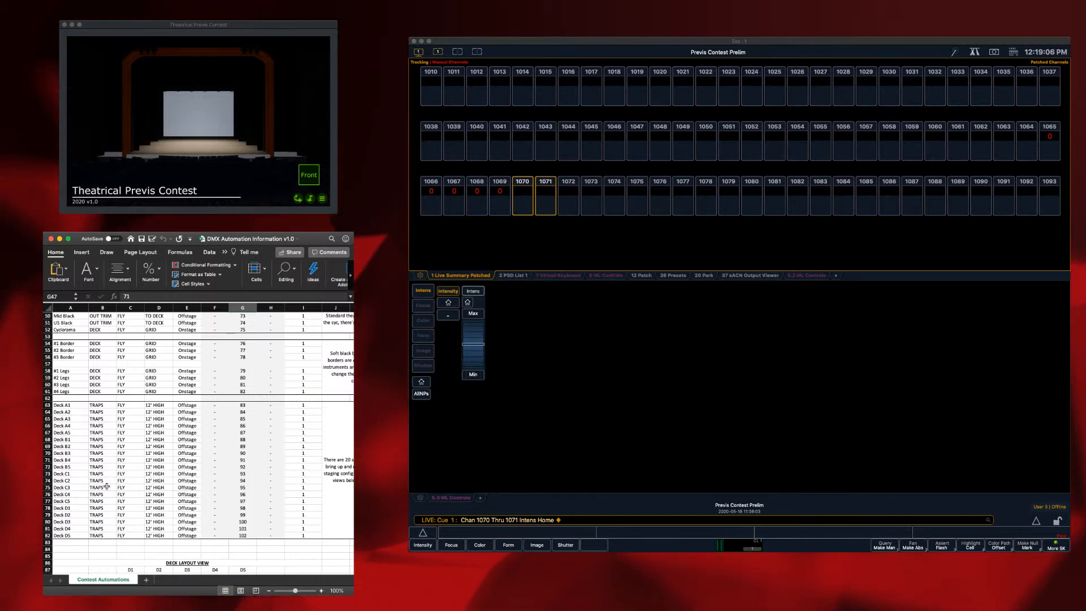
scroll(114, 476, down, 5)
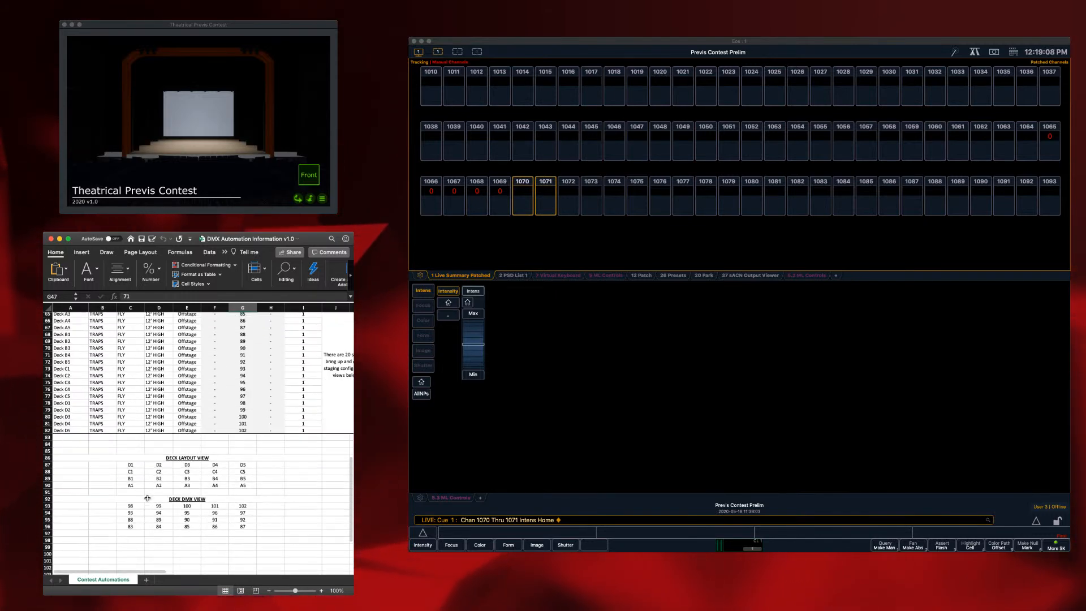
drag(129, 465, 243, 486)
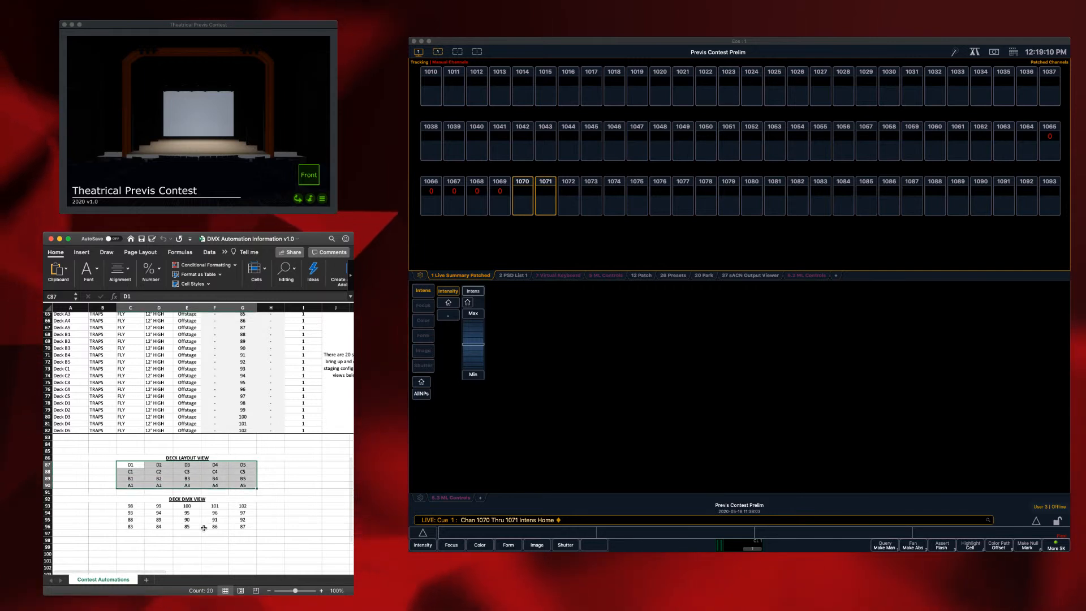
click(129, 485)
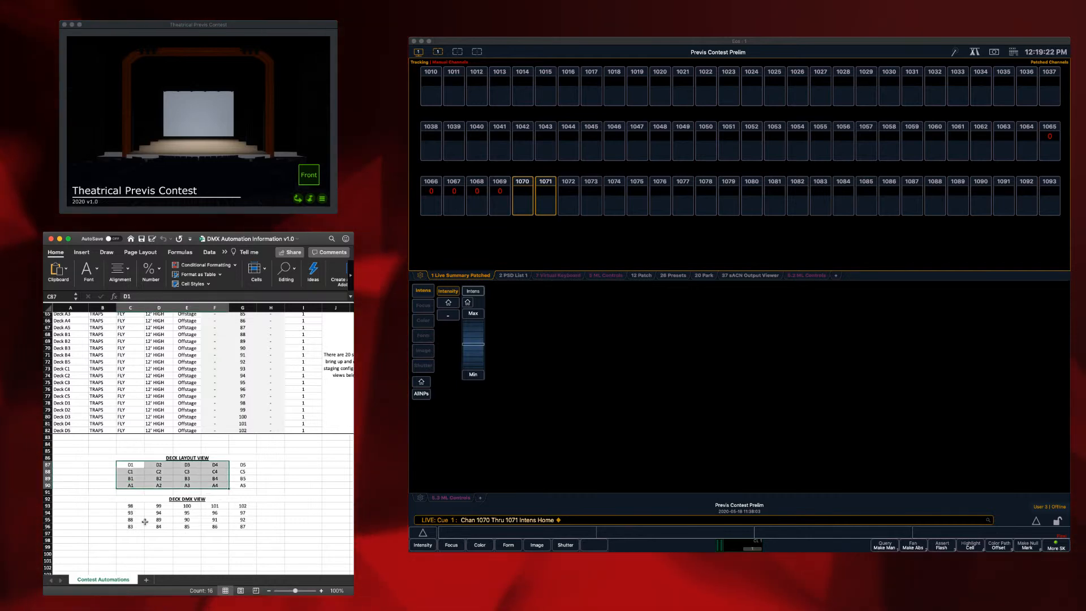
drag(130, 506, 249, 527)
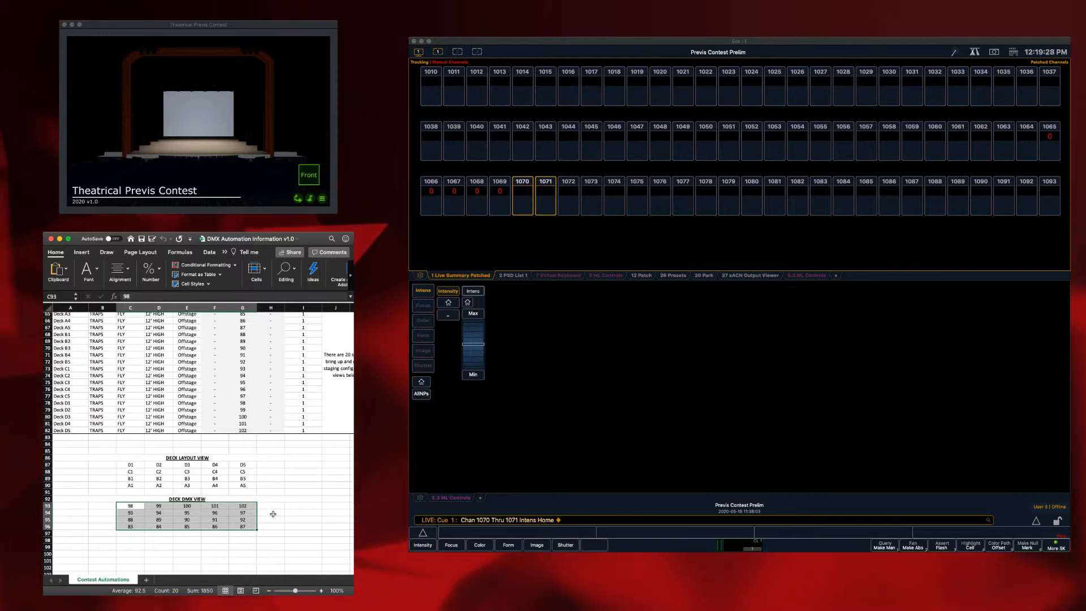
Highlight the DMX channel numbers of Deck D1 to D5 in the chart's deck rows.
scroll(273, 514, up, 4)
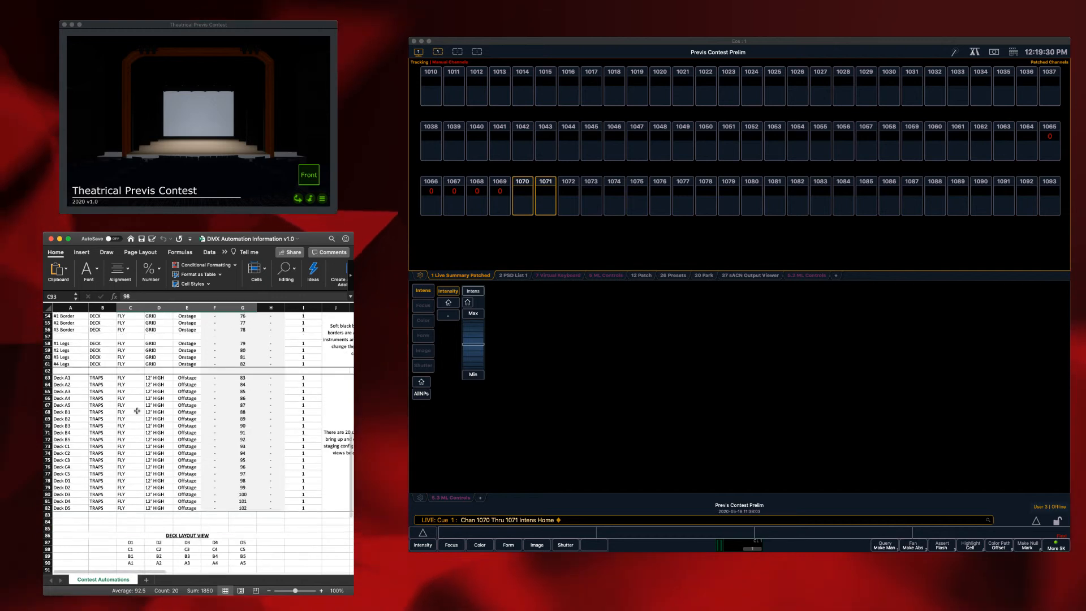
click(70, 480)
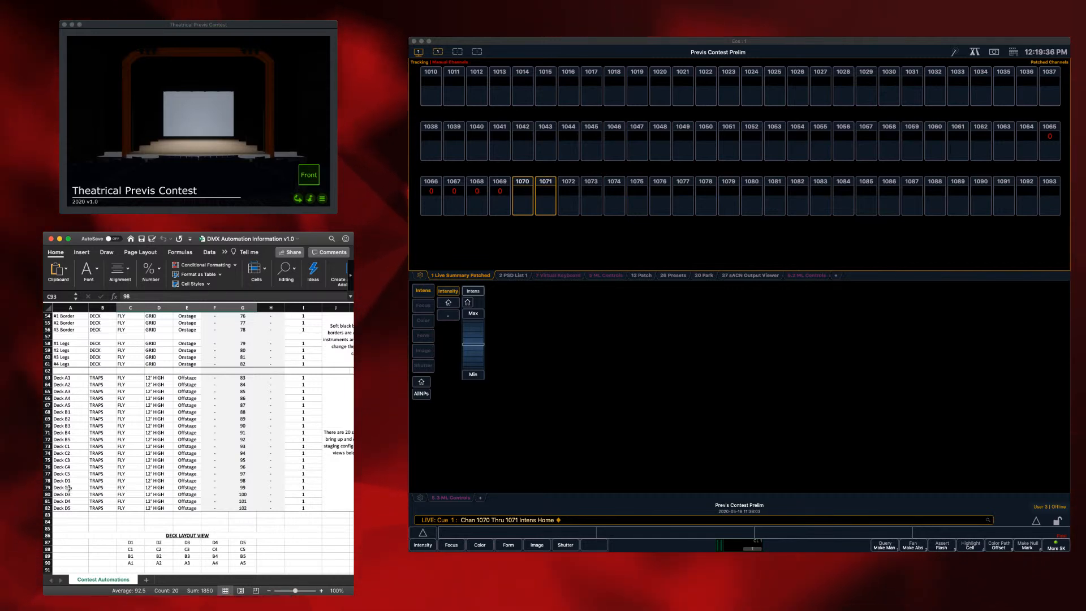
shift+click(67, 508)
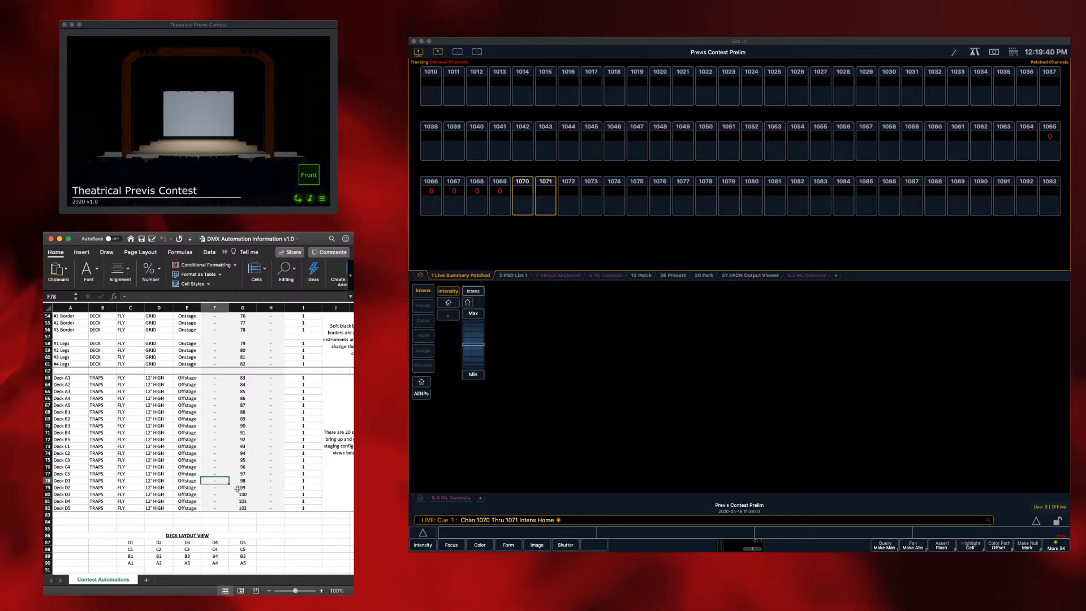
drag(238, 481, 238, 512)
Select the Deck D1 to D5 channels, 1098 thru 1102, raise their intensity to about 92, then lower it to about 69.
click(564, 230)
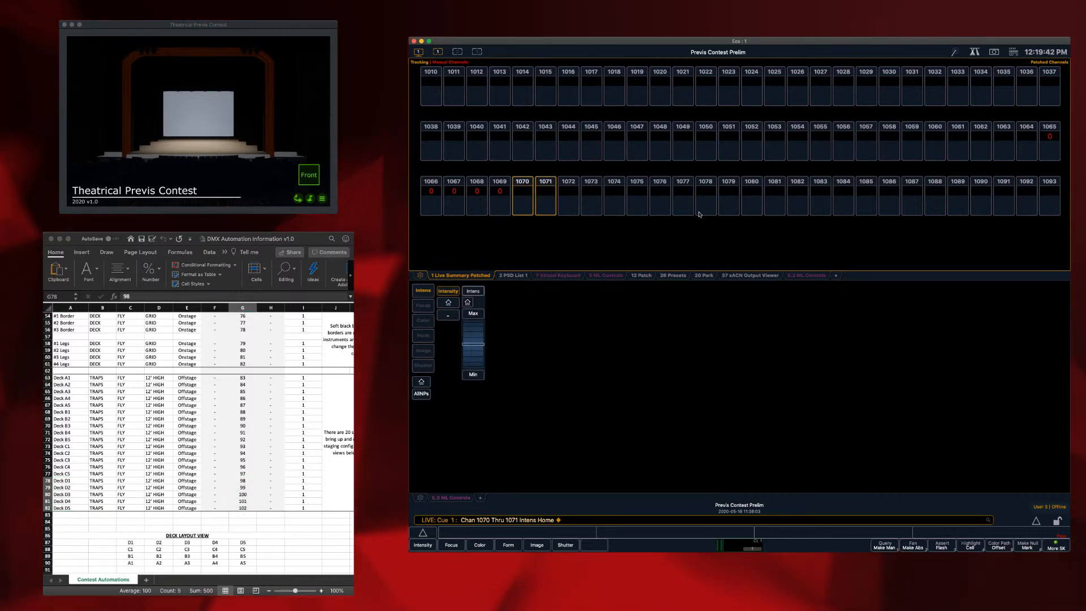
scroll(702, 209, down, 3)
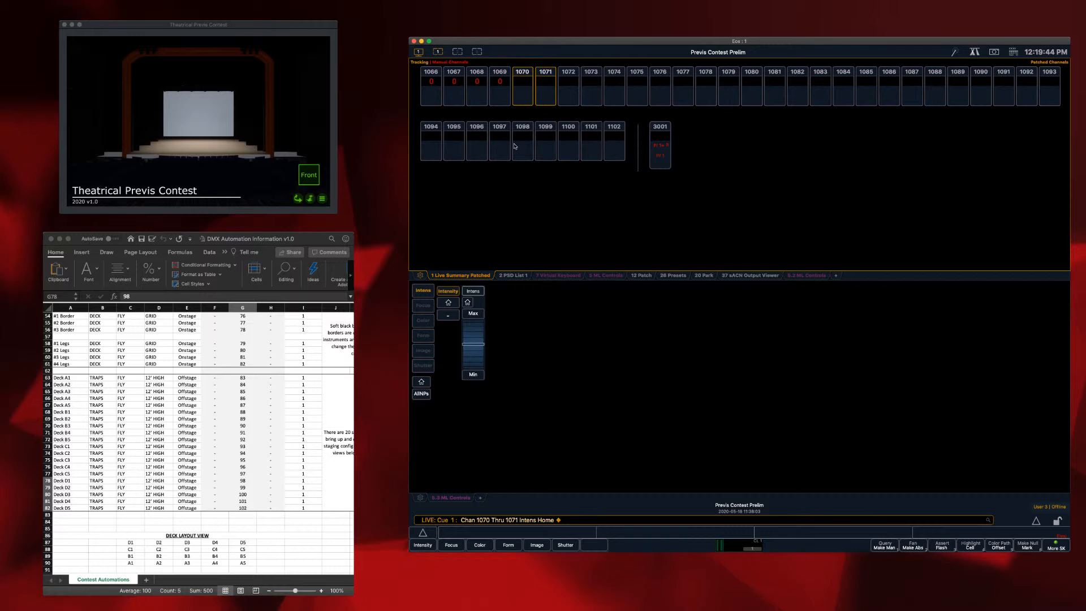
key(BackSpace)
click(532, 151)
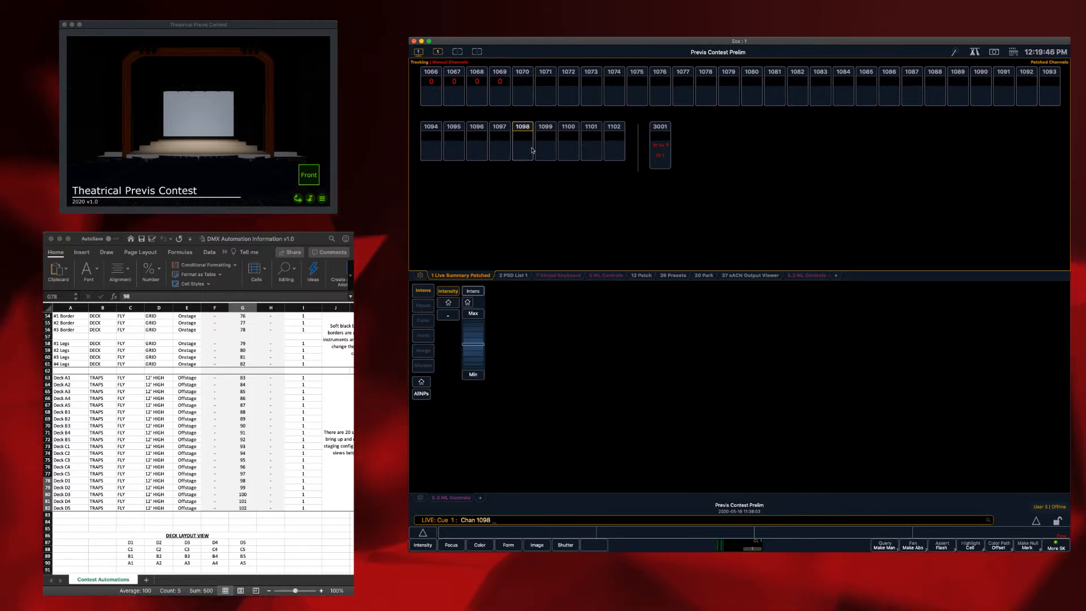
drag(562, 150, 600, 147)
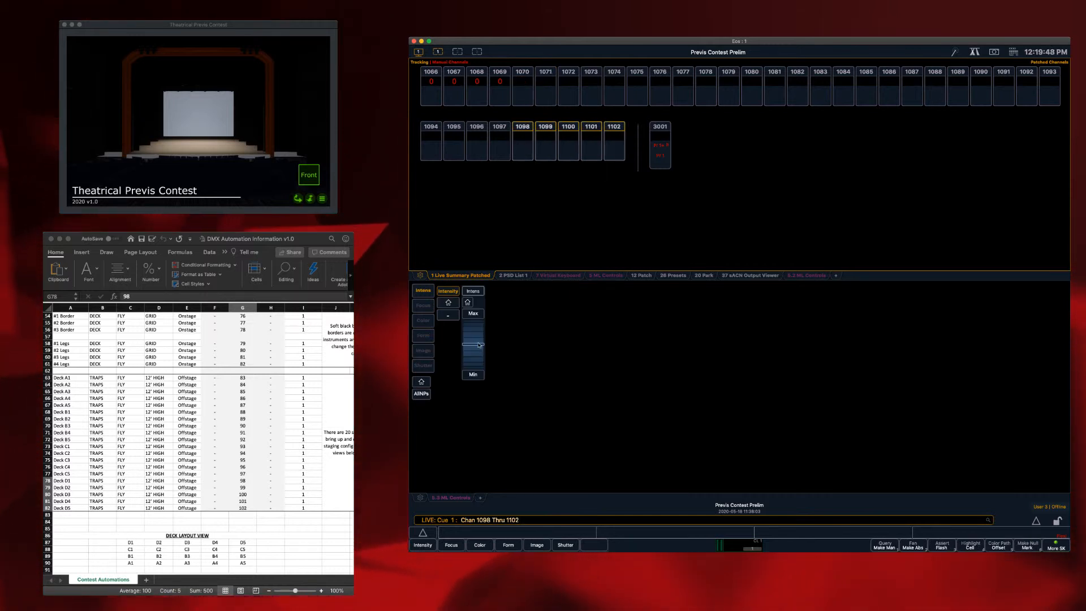
drag(479, 350, 479, 345)
scroll(479, 344, up, 10)
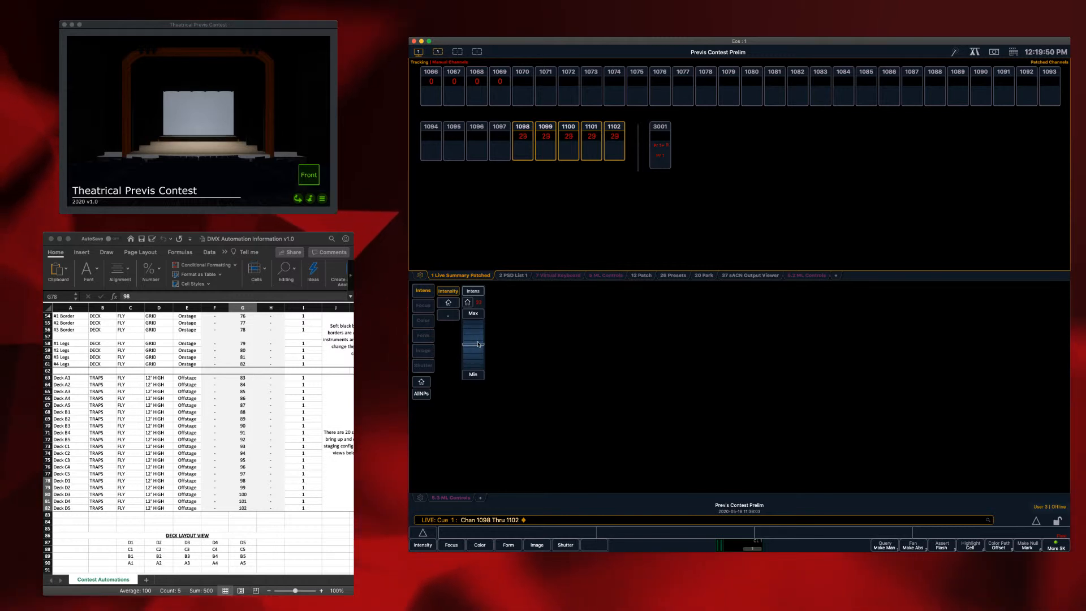
scroll(478, 344, up, 18)
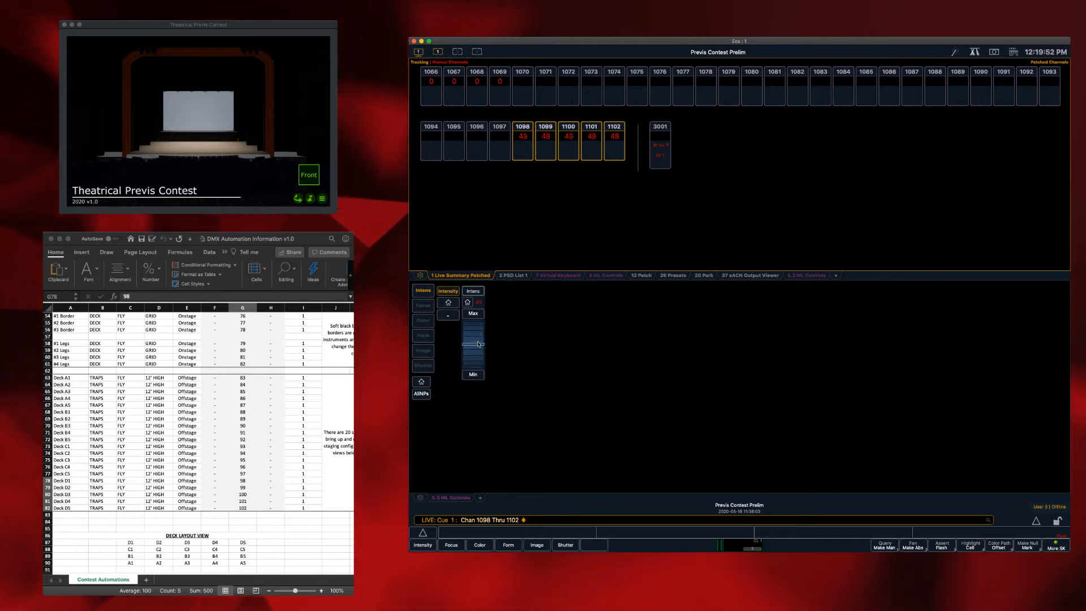
scroll(478, 344, up, 12)
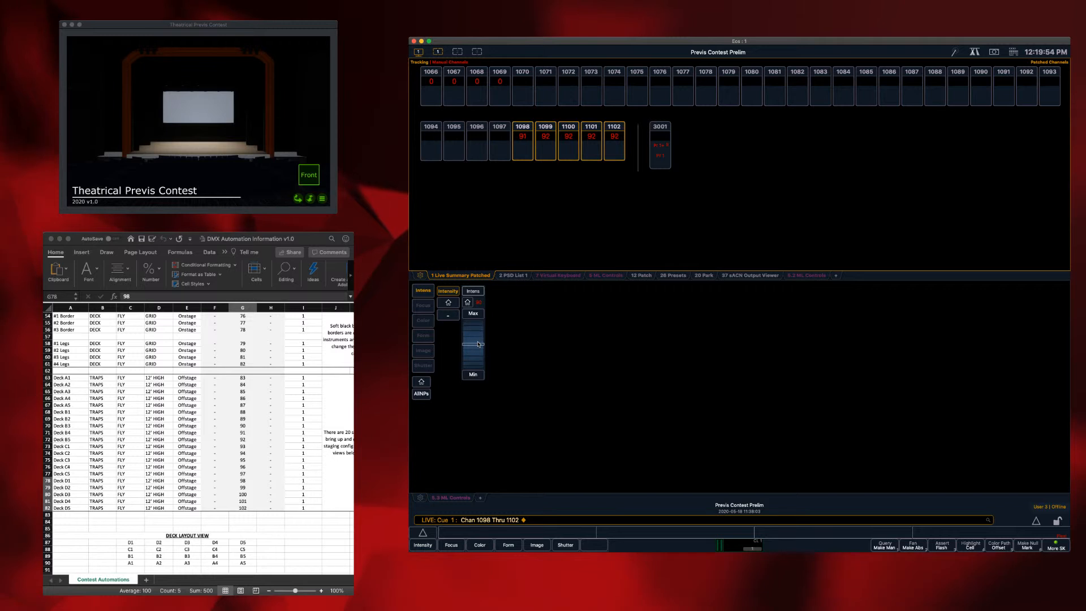
scroll(478, 344, down, 15)
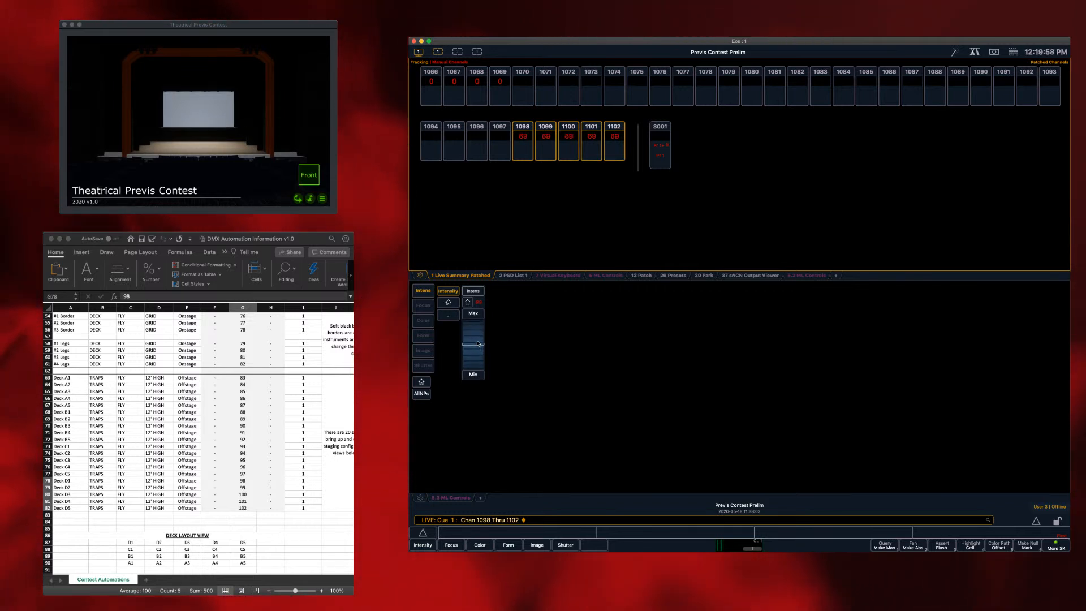
Fan channels 1098 thru 1102 at 0 thru 100, then lower and raise the fanned intensities together.
key(a)
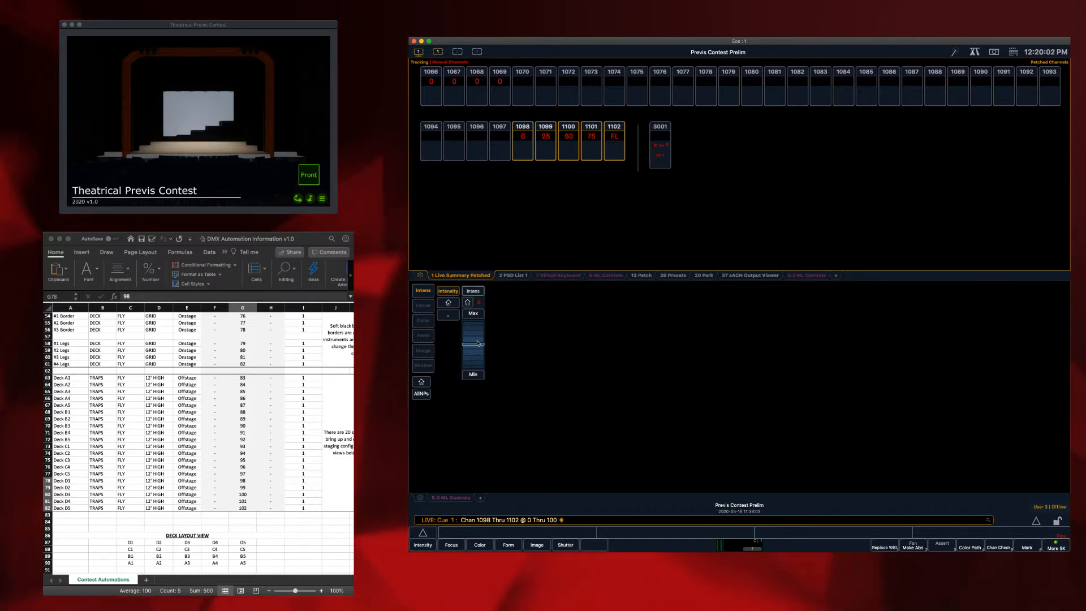
scroll(479, 345, down, 15)
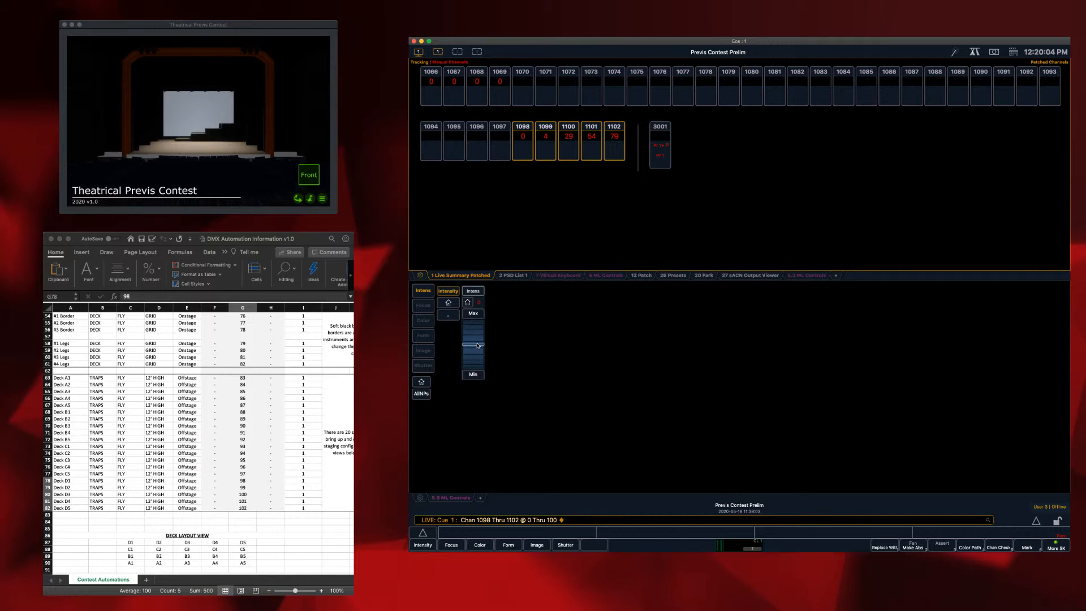
scroll(478, 345, up, 7)
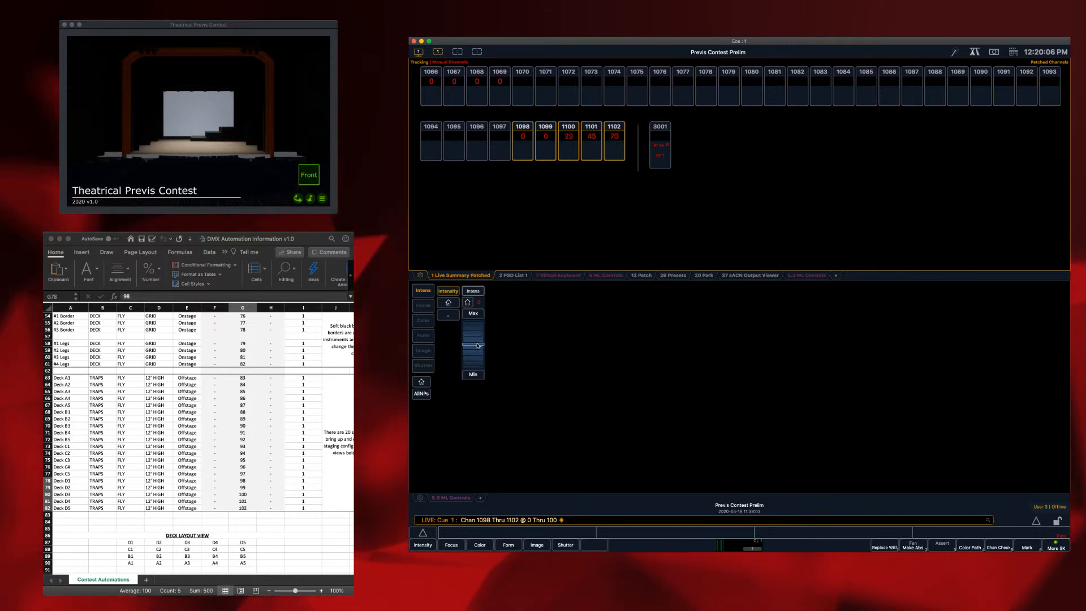
scroll(478, 345, up, 16)
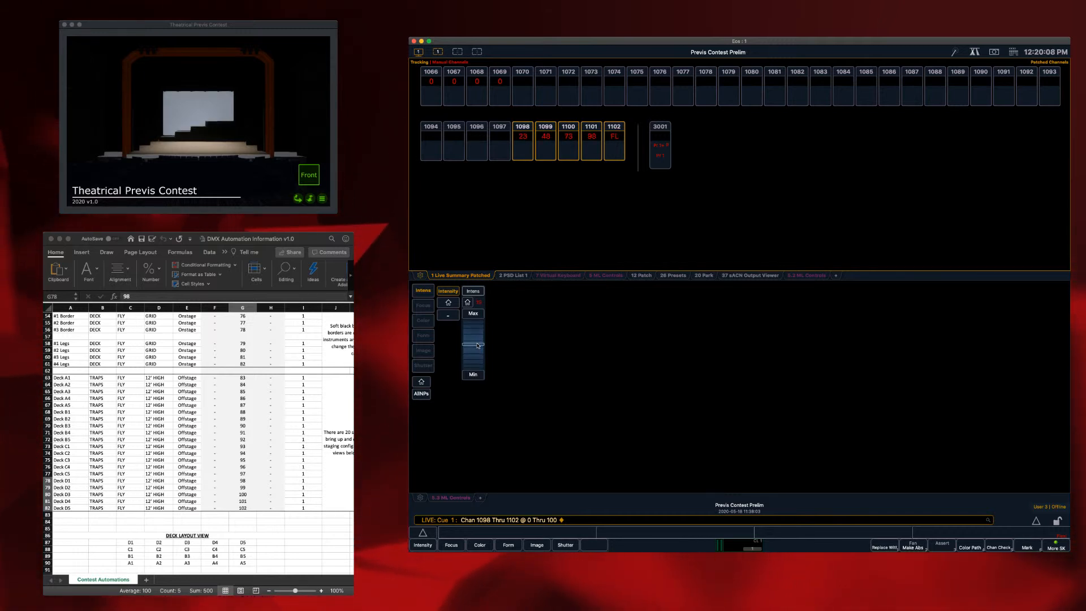
Raise the fanned intensities of channels 1098 thru 1102 together, then lower all five to 0.
scroll(478, 345, up, 20)
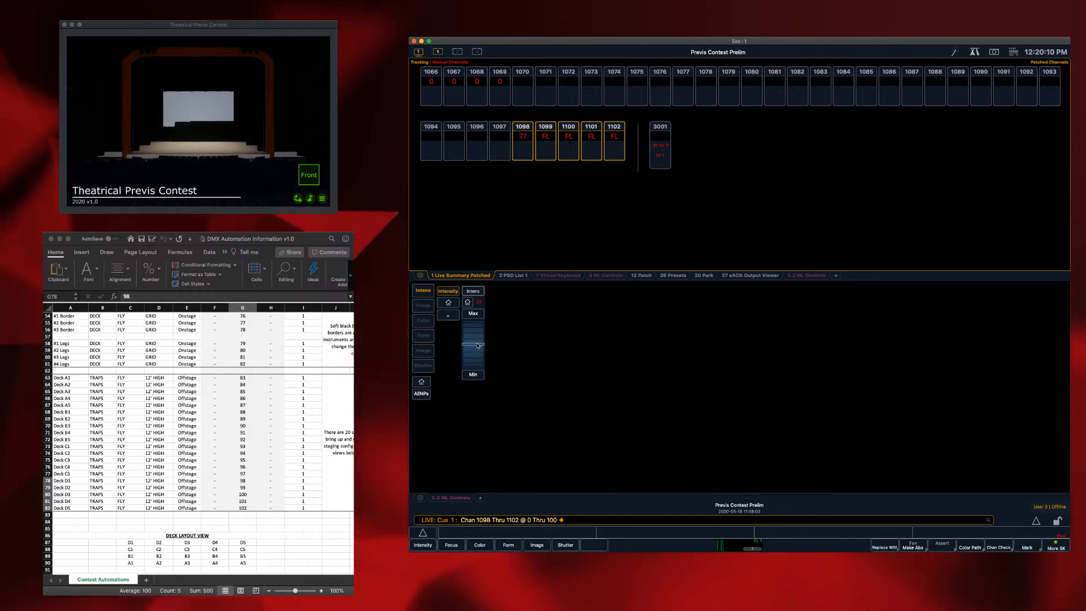
scroll(478, 345, down, 7)
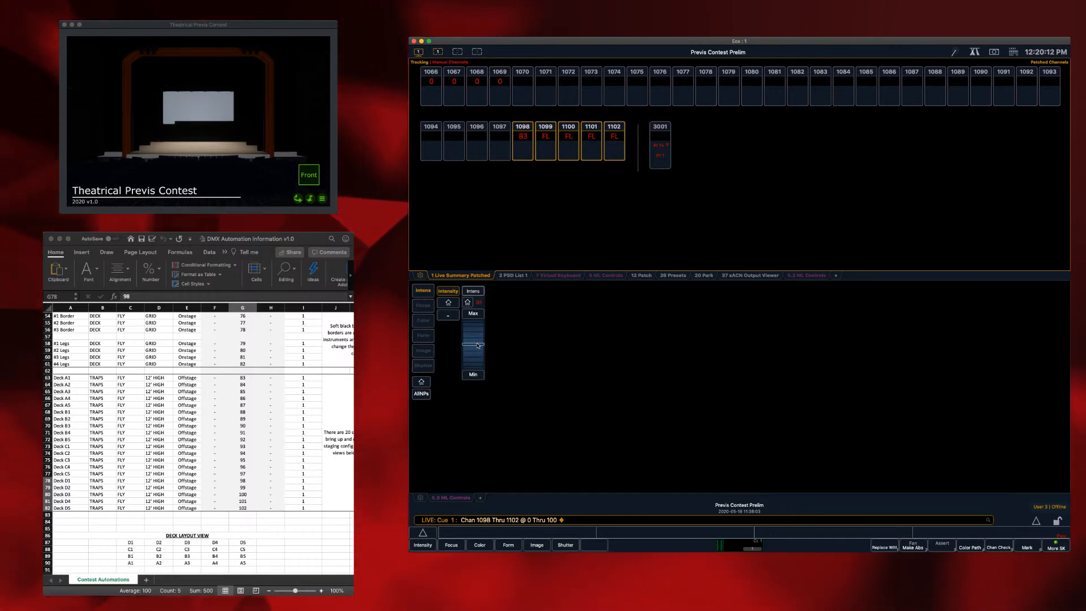
scroll(478, 346, down, 20)
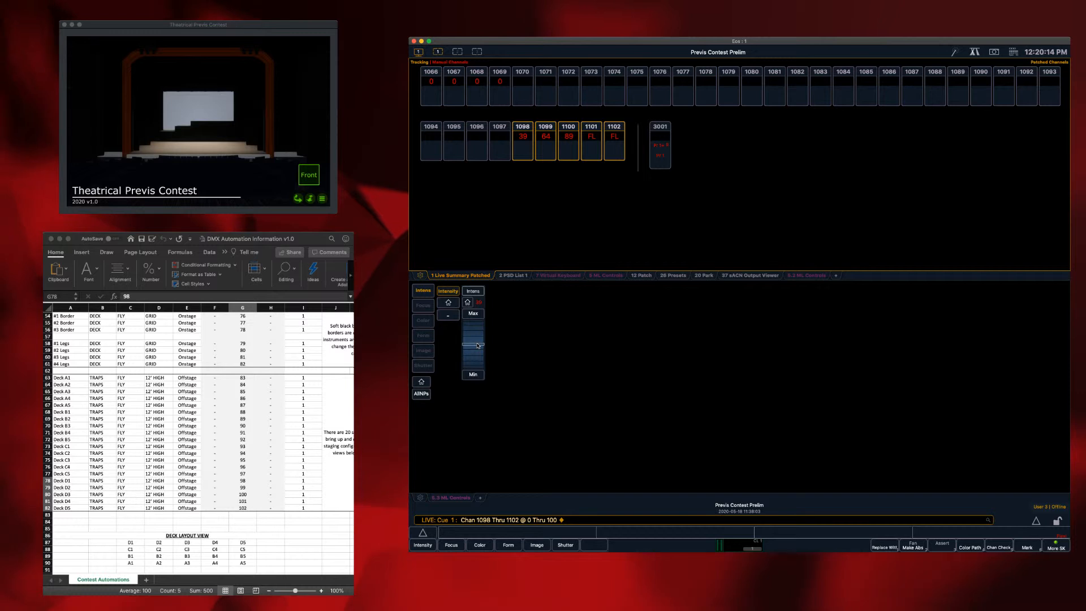
scroll(478, 345, down, 17)
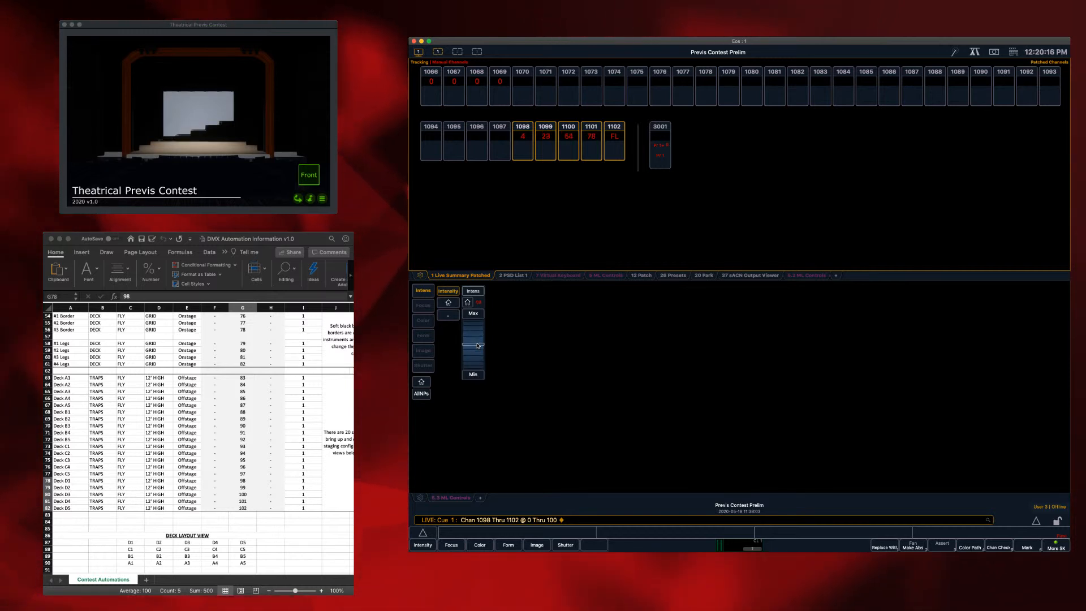
scroll(478, 345, down, 9)
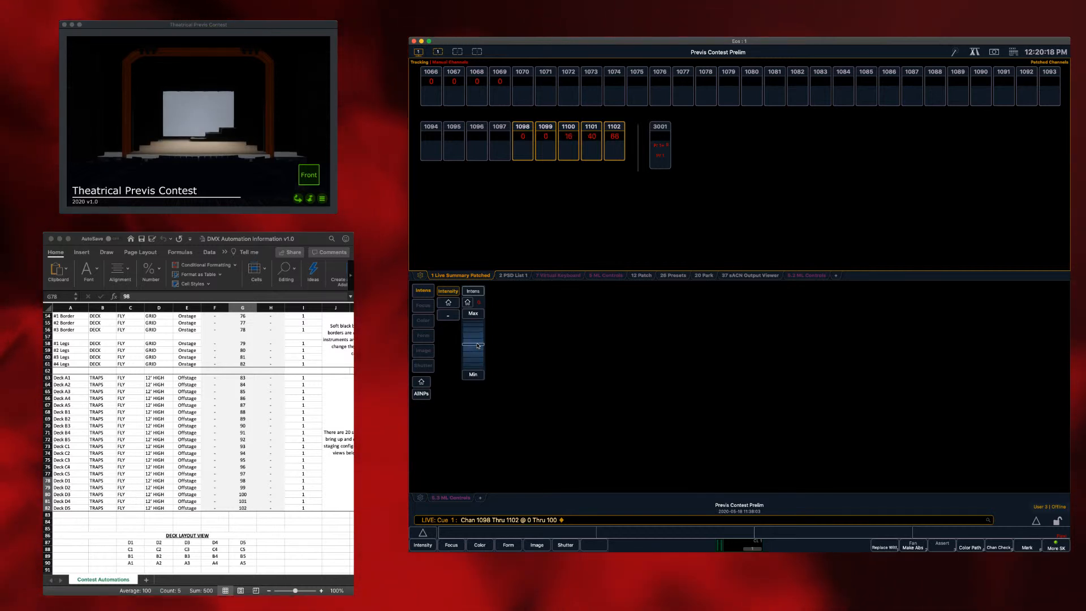
scroll(478, 345, down, 7)
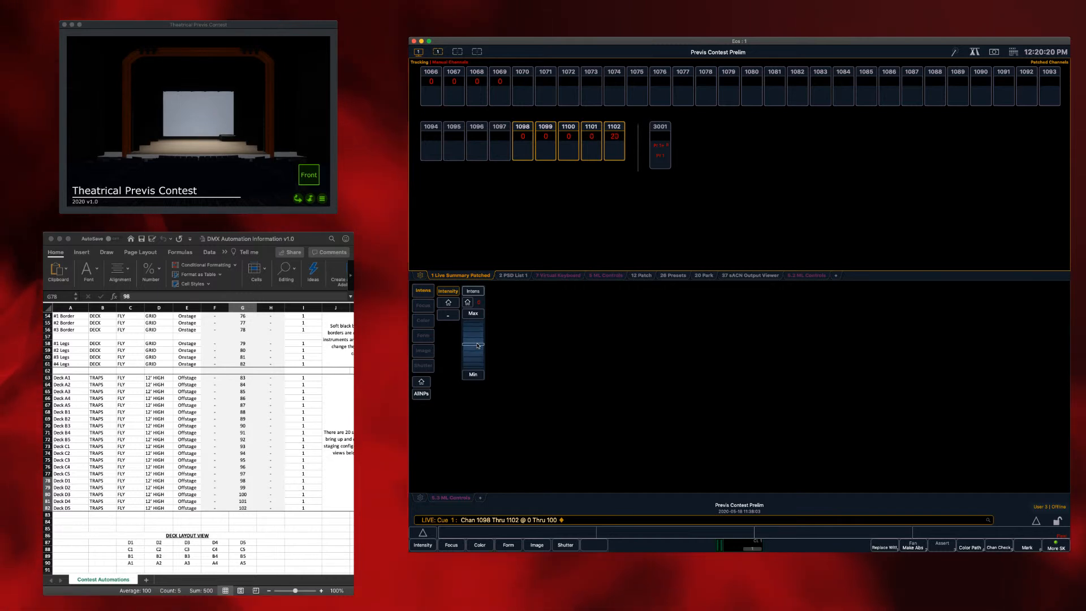
scroll(478, 345, down, 14)
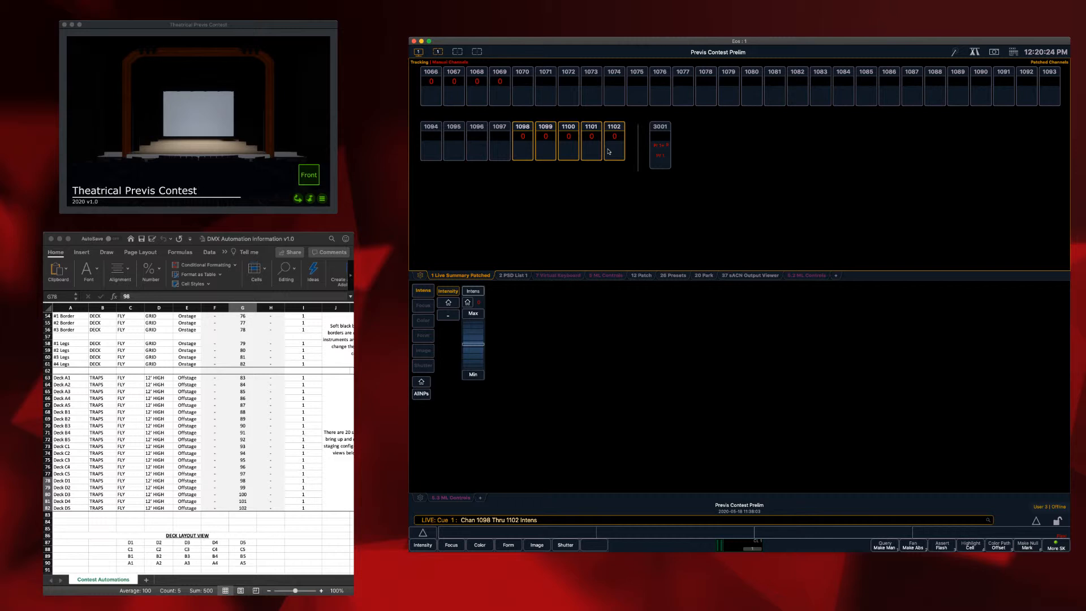
text(10)
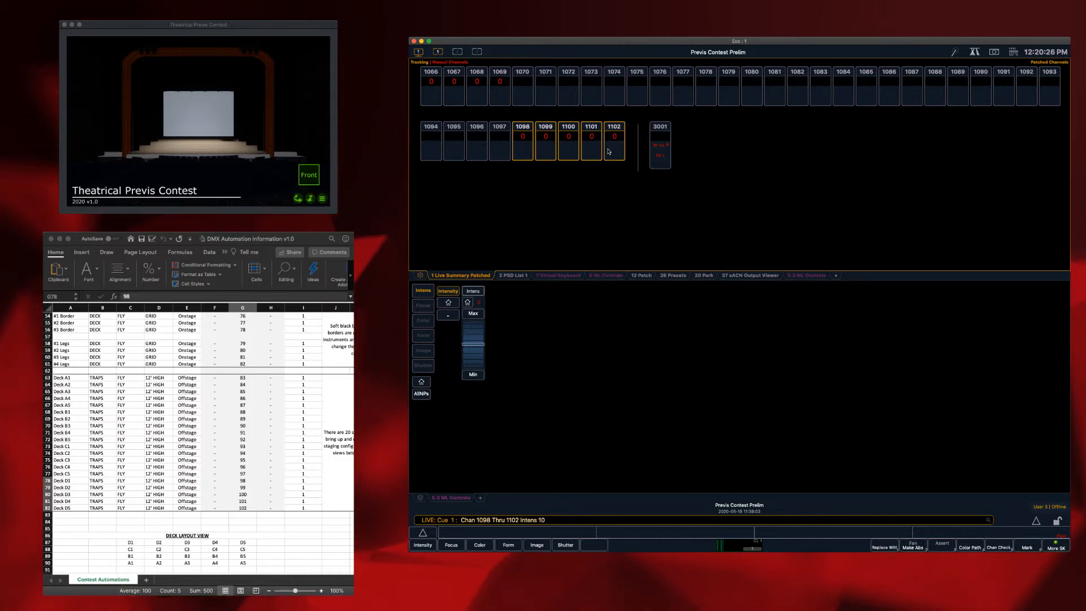
key(BackSpace)
key(BackSpace)
key(BackSpace)
key(BackSpace)
key(BackSpace)
key(BackSpace)
key(BackSpace)
key(BackSpace)
key(BackSpace)
key(BackSpace)
key(BackSpace)
key(BackSpace)
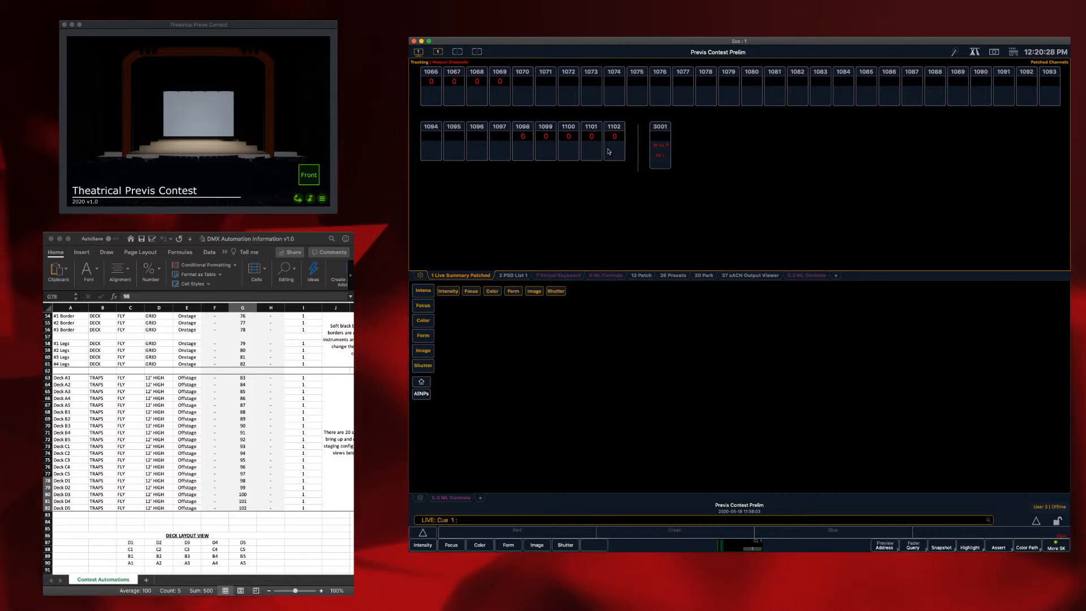
Select all the deck channels in reverse order, 1102 thru 1083, and set them to full.
text(1102t)
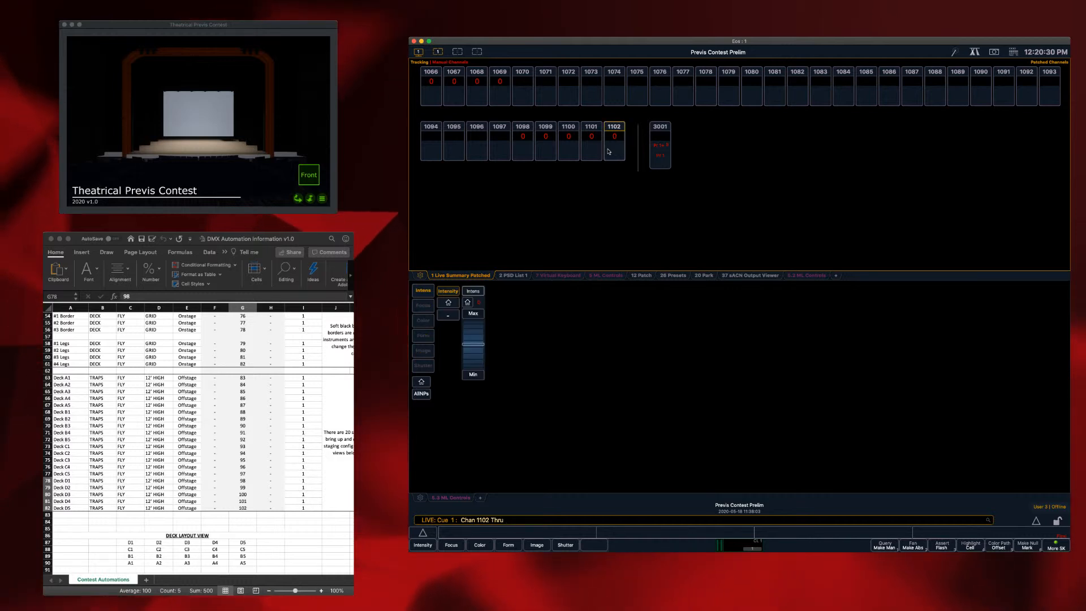
text(1083)
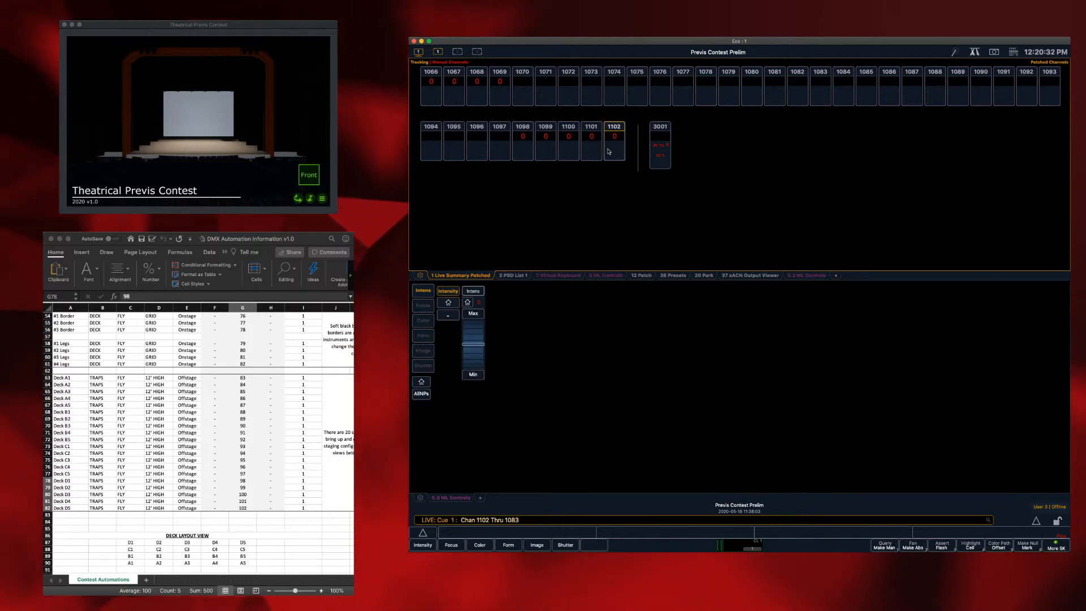
text(f)
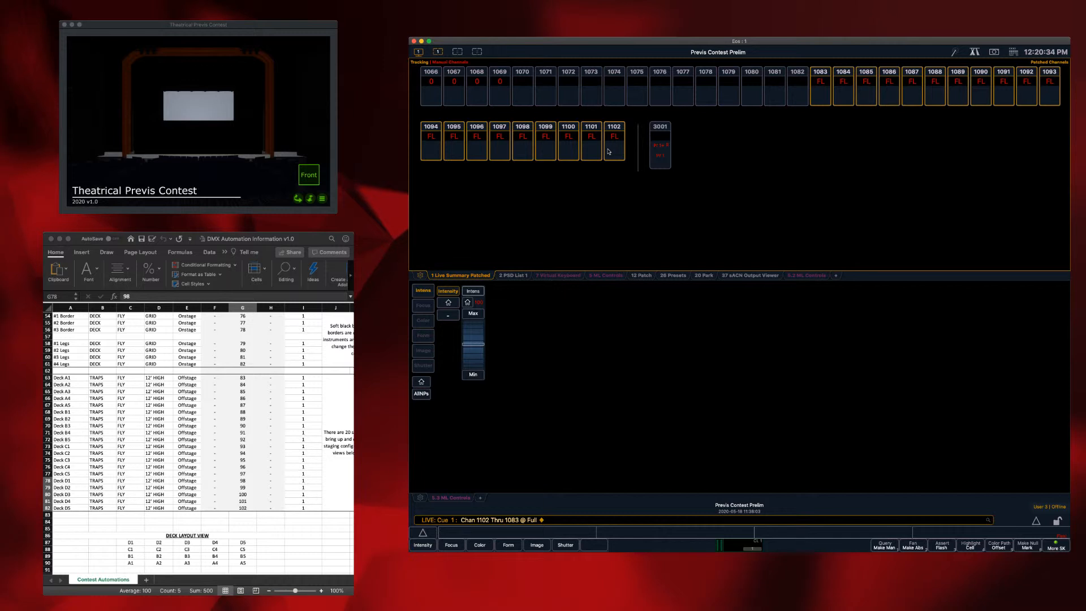
Run Effect 1 on channels 1102 thru 1083 at an intensity of 50, then release the channels with Sneak.
text(ect)
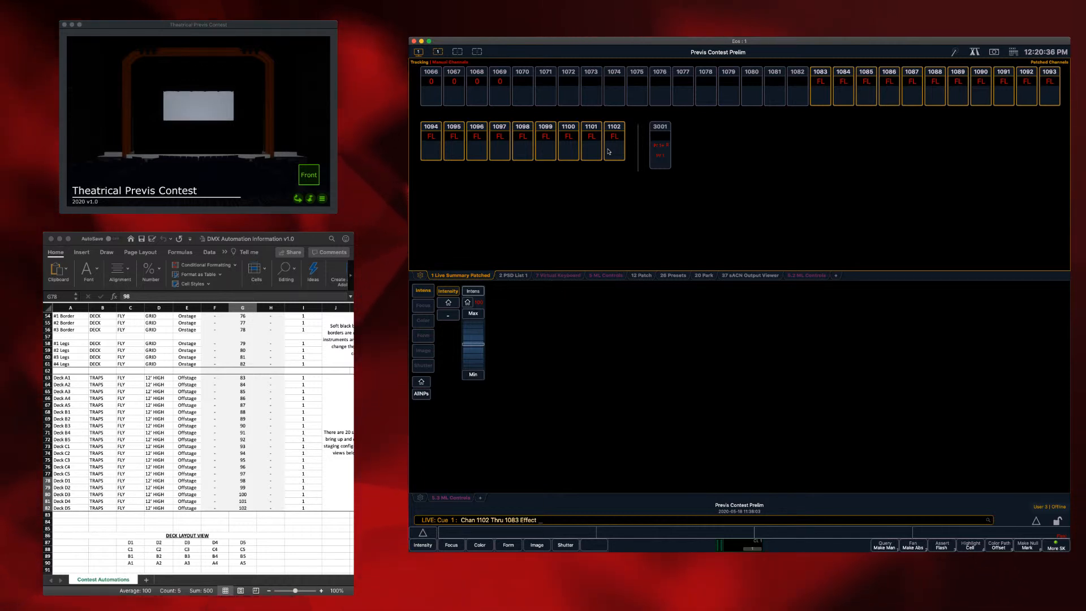
text(1)
key(Return)
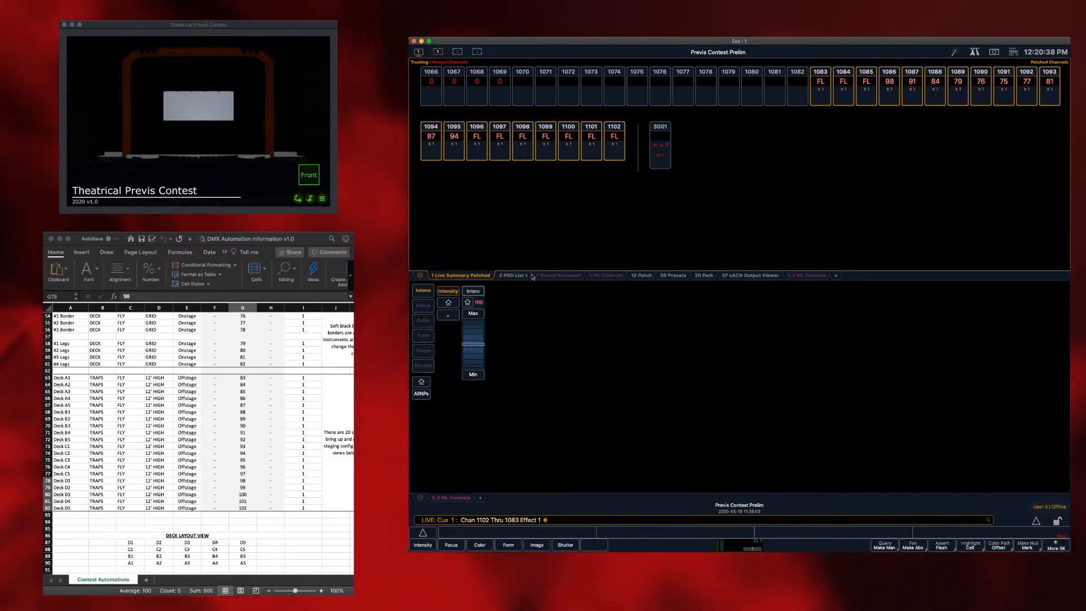
text(@ 50)
key(Return)
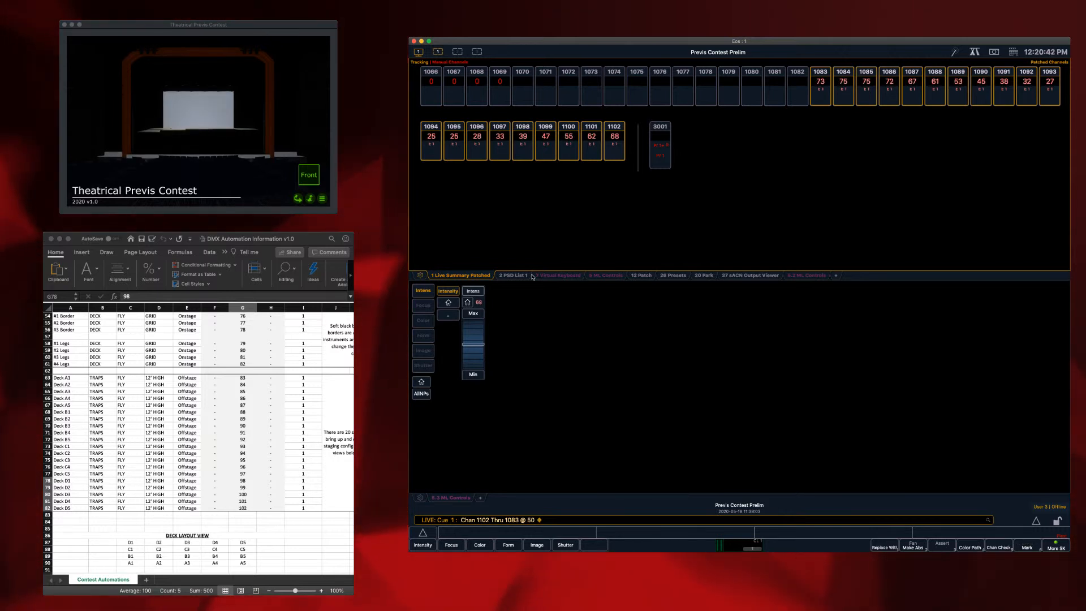
text(@ 0)
key(Return)
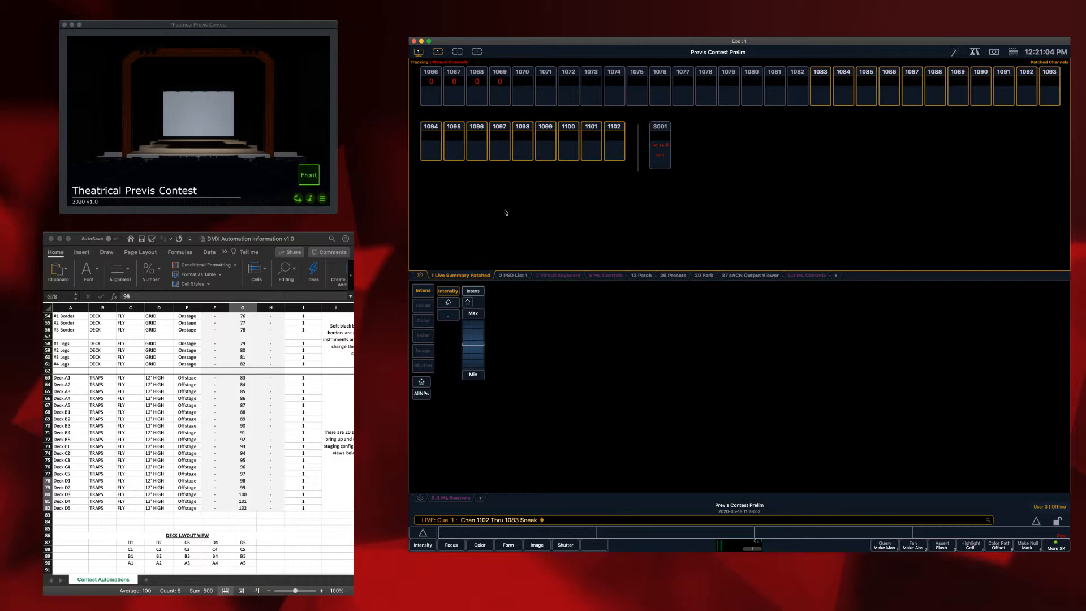
Set channels 1102 thru 1083 to full, bring them back to 0, and clear the command line.
key(f)
key(f)
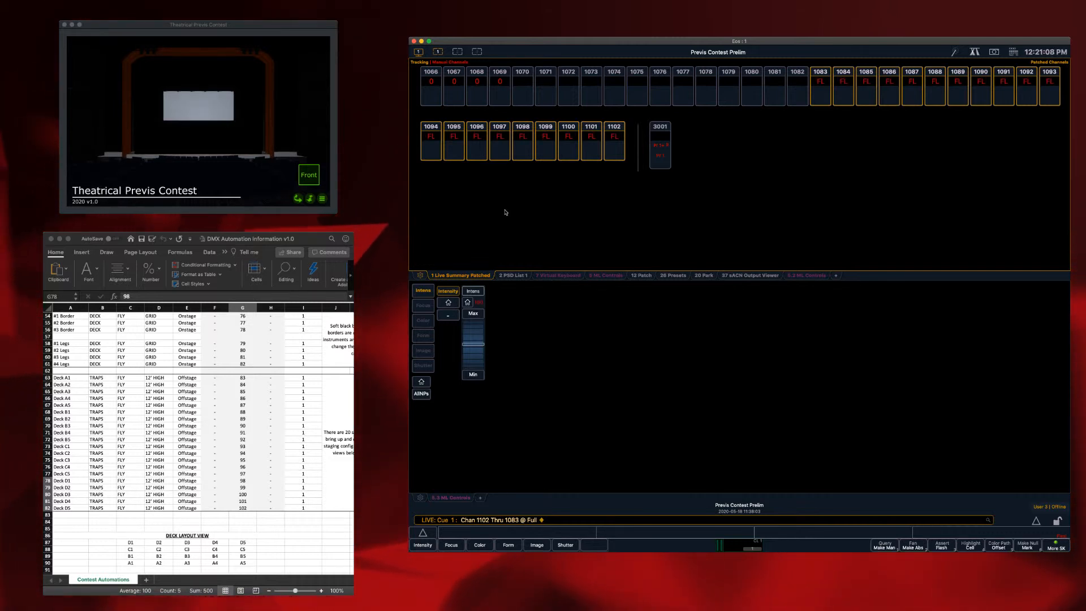
text(0)
key(Return)
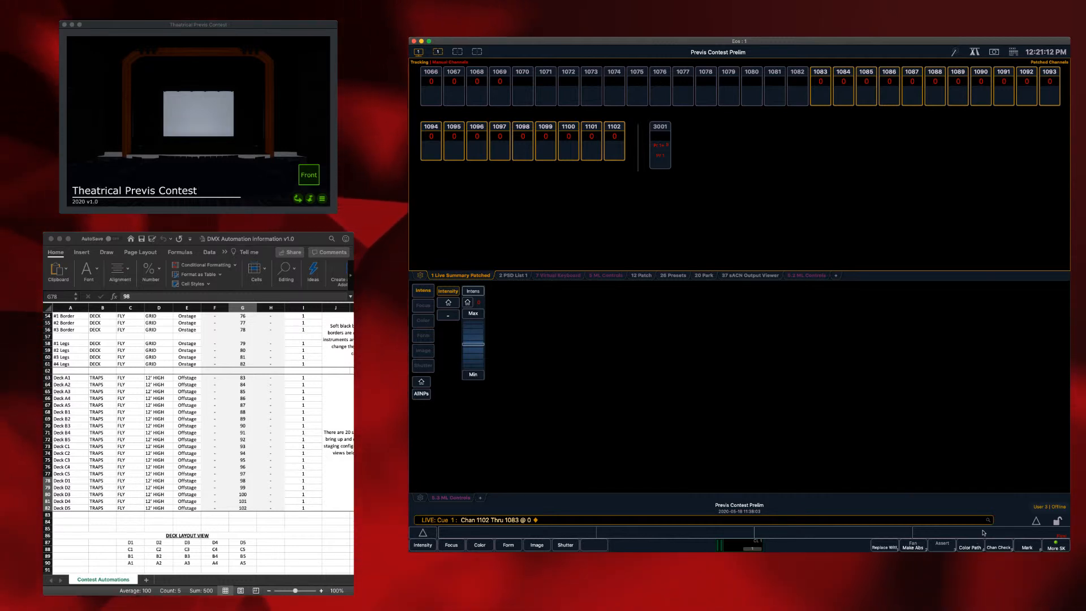
key(BackSpace)
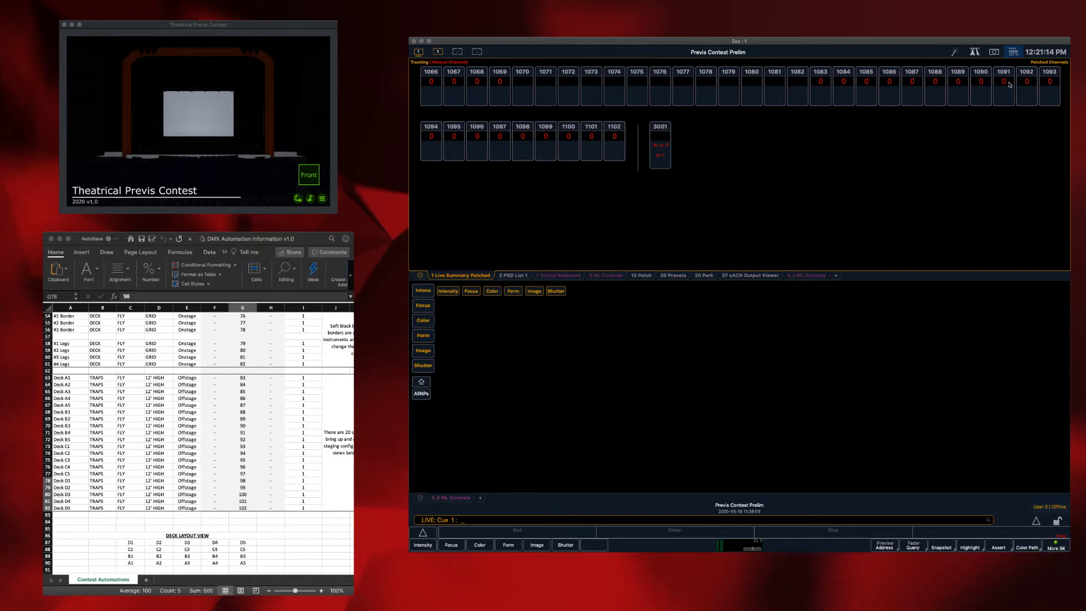
Reselect channels 1102 thru 1083, offset them into 5 interleaved groups, and set them to full.
click(951, 232)
key(ctrl+l)
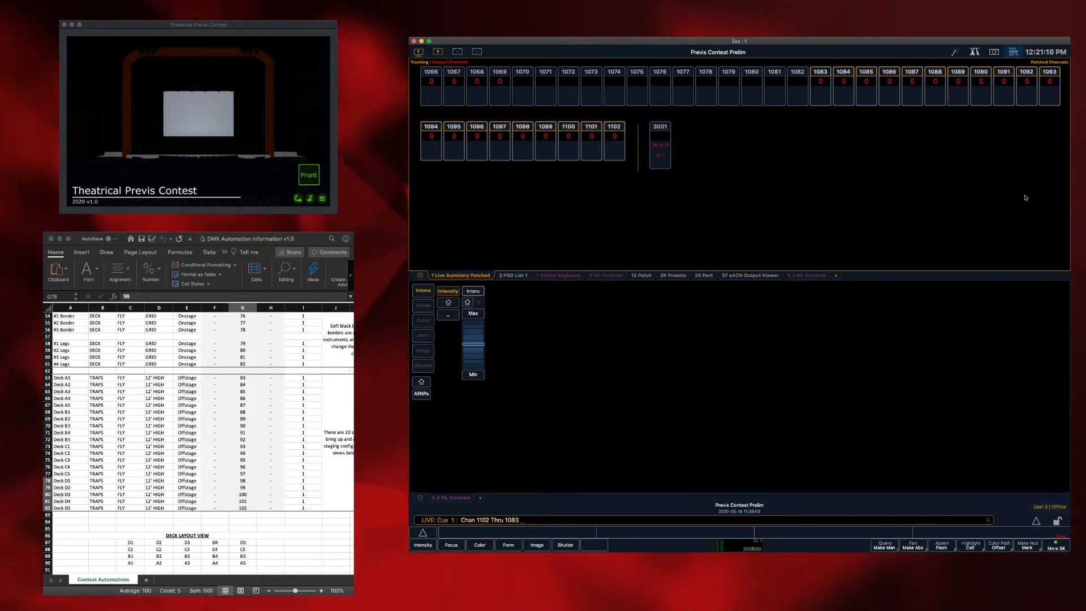
click(999, 546)
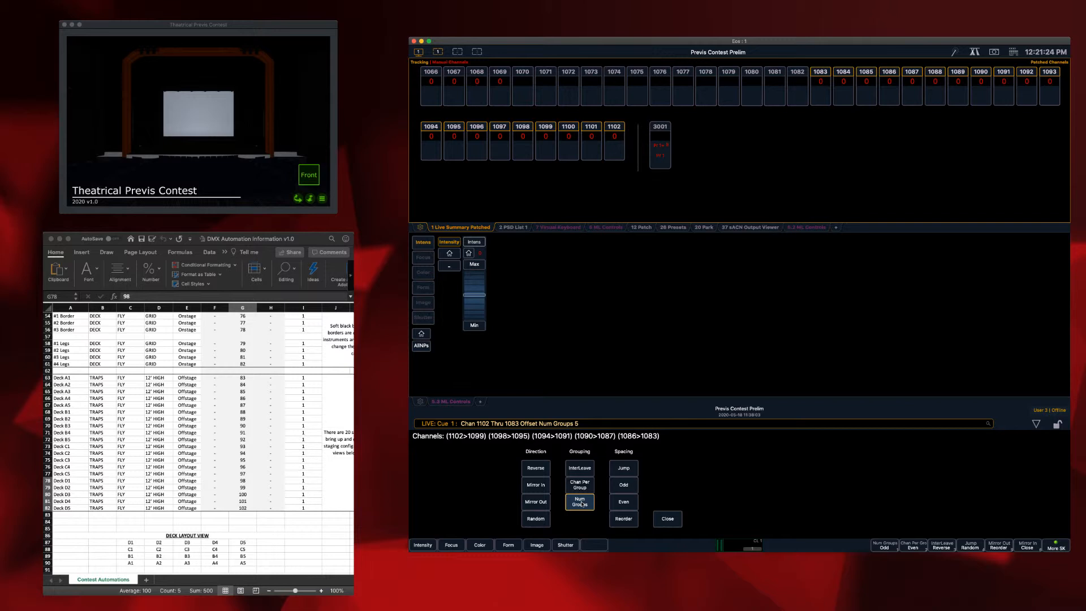
click(580, 468)
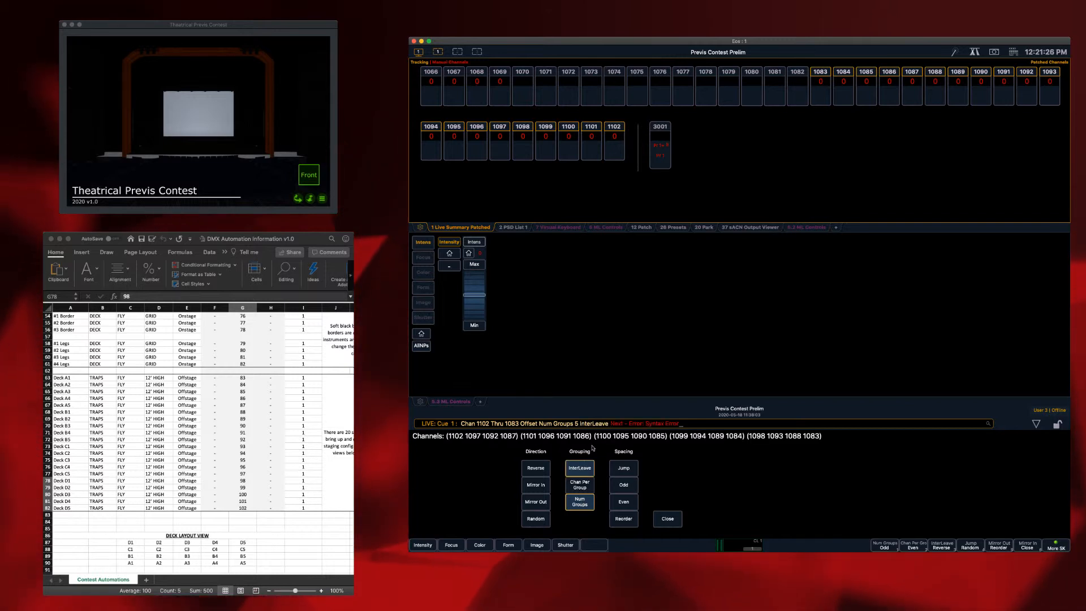
key(f)
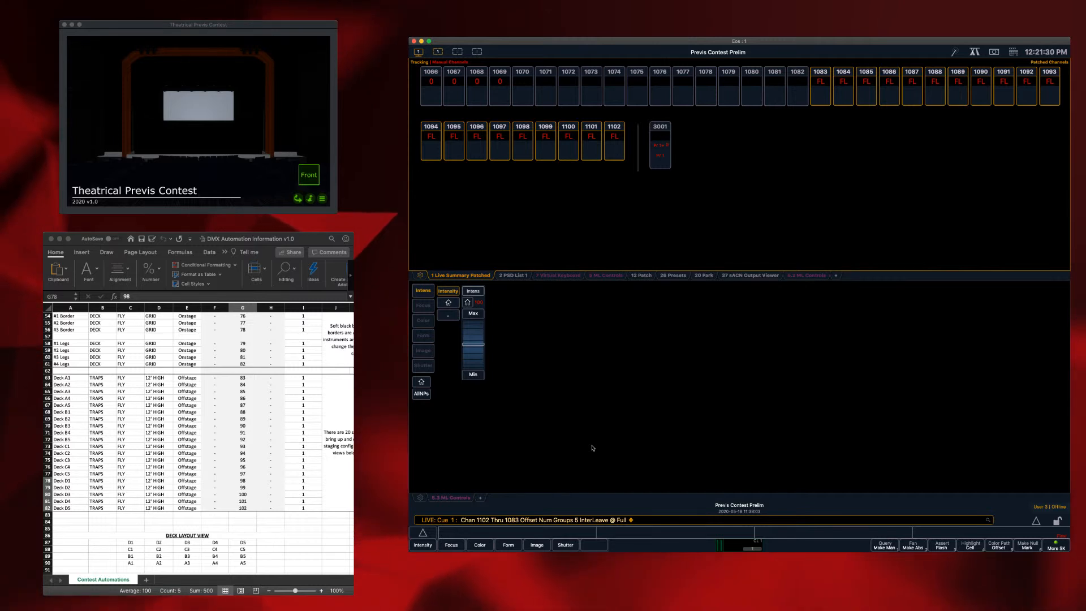
Advance to the first offset group, channels 1102, 1097, 1092 and 1087, and set it to 0.
key(Page_Down)
key(f)
key(a)
key(0)
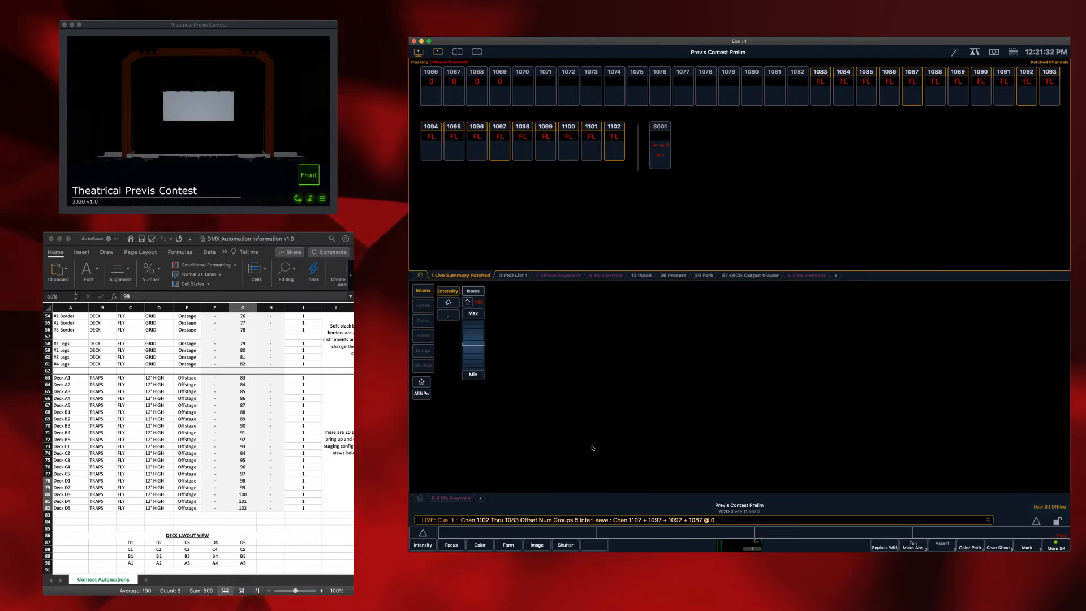
key(Return)
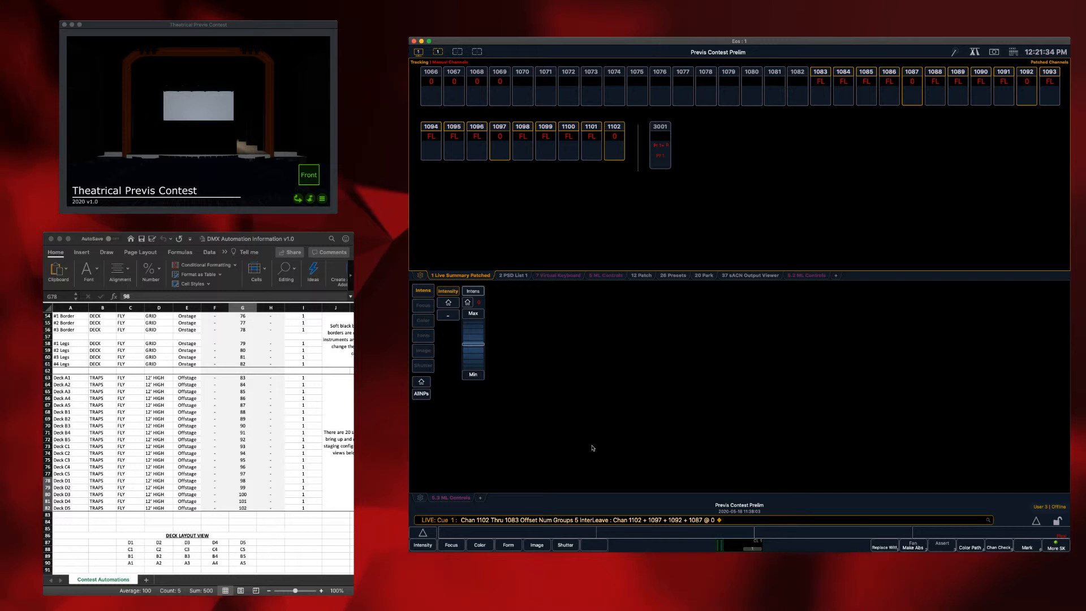
Advance to the second offset group, channels 1101, 1096, 1091 and 1086, and set it to 0.
key(Page_Down)
key(a)
key(0)
key(Return)
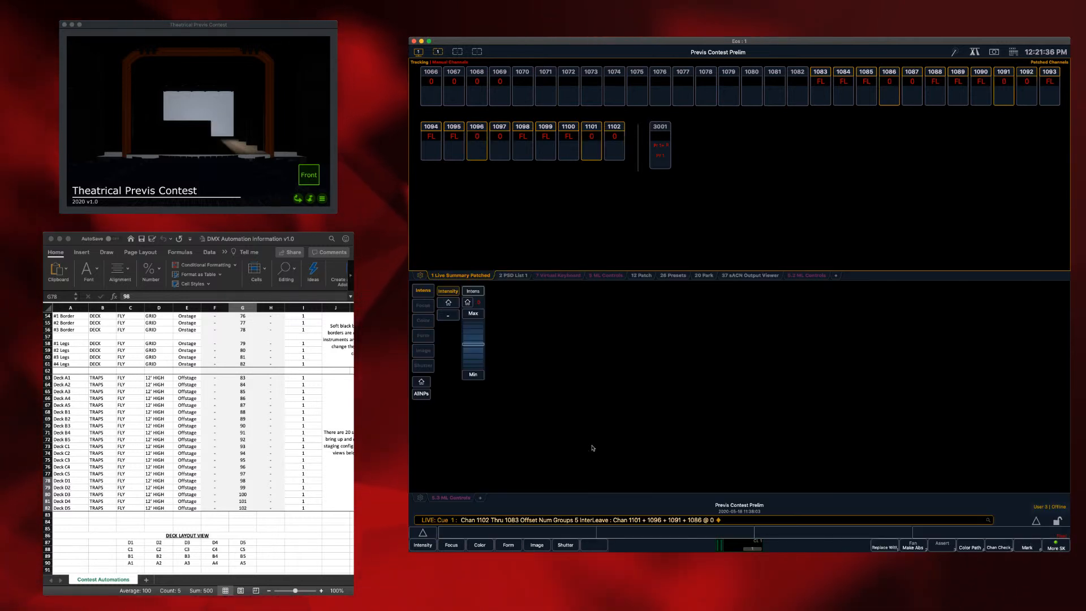
text(0)
key(Return)
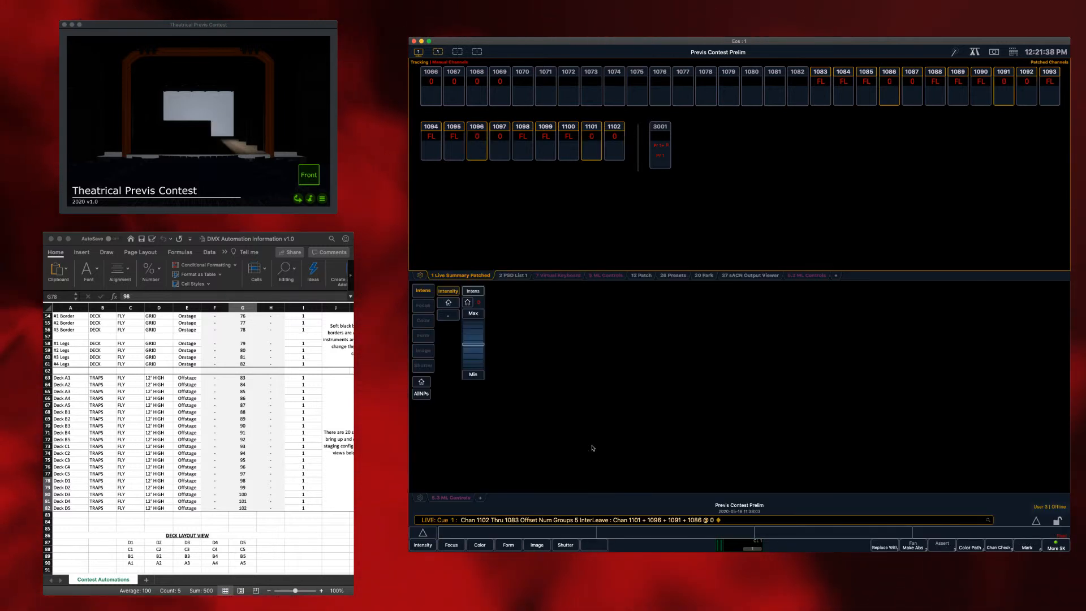
Set the third offset group, channels 1100, 1095, 1090 and 1085, to 0 and clear the command line.
key(Page_Down)
text(@)
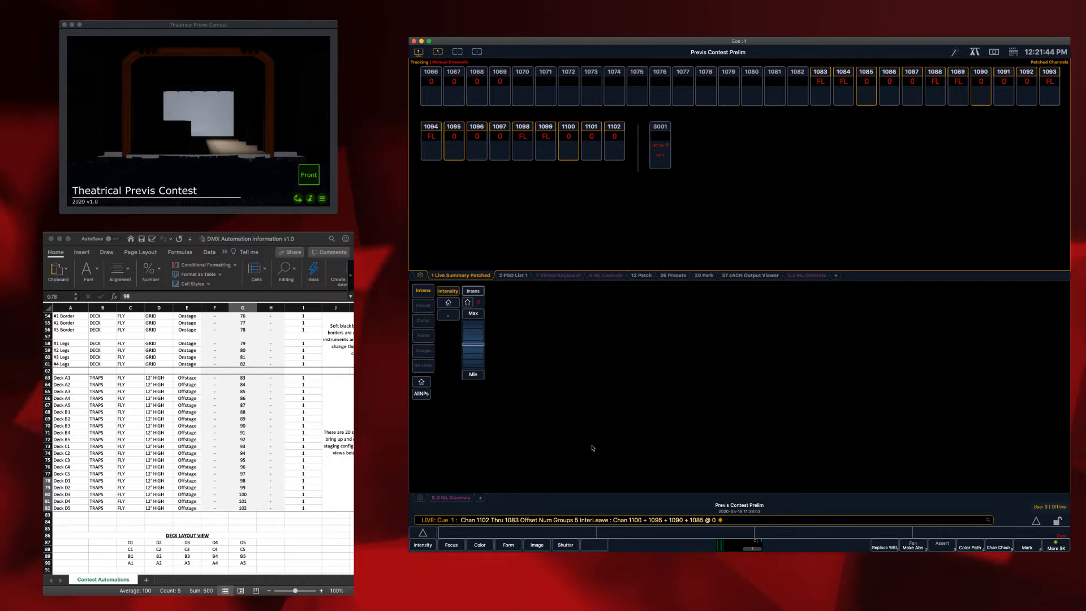
key(BackSpace)
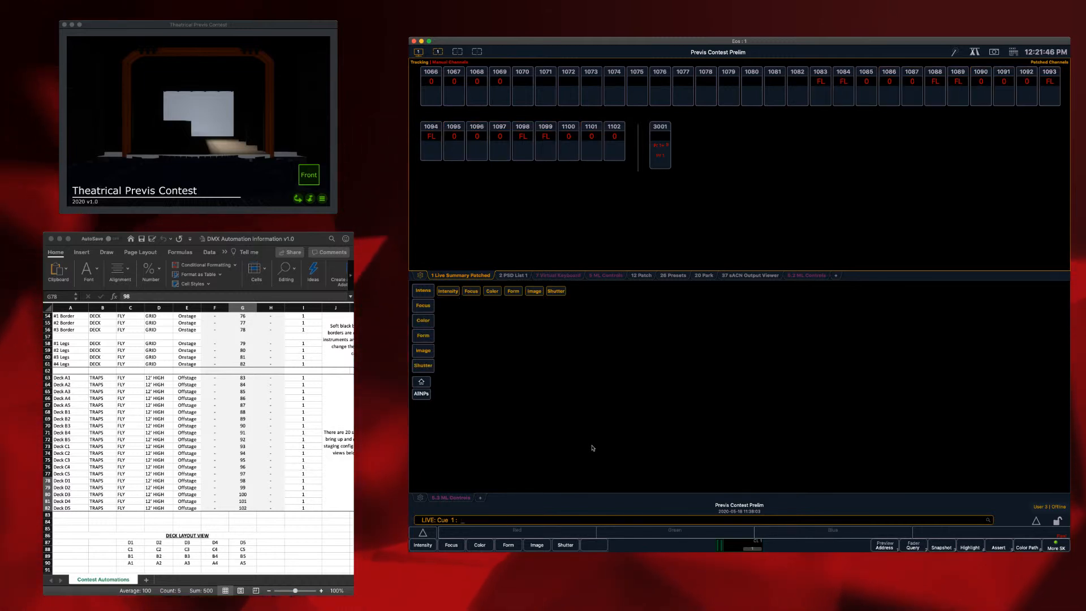
Select channels 1083 thru 1102 and release their manual levels with Sneak.
click(820, 89)
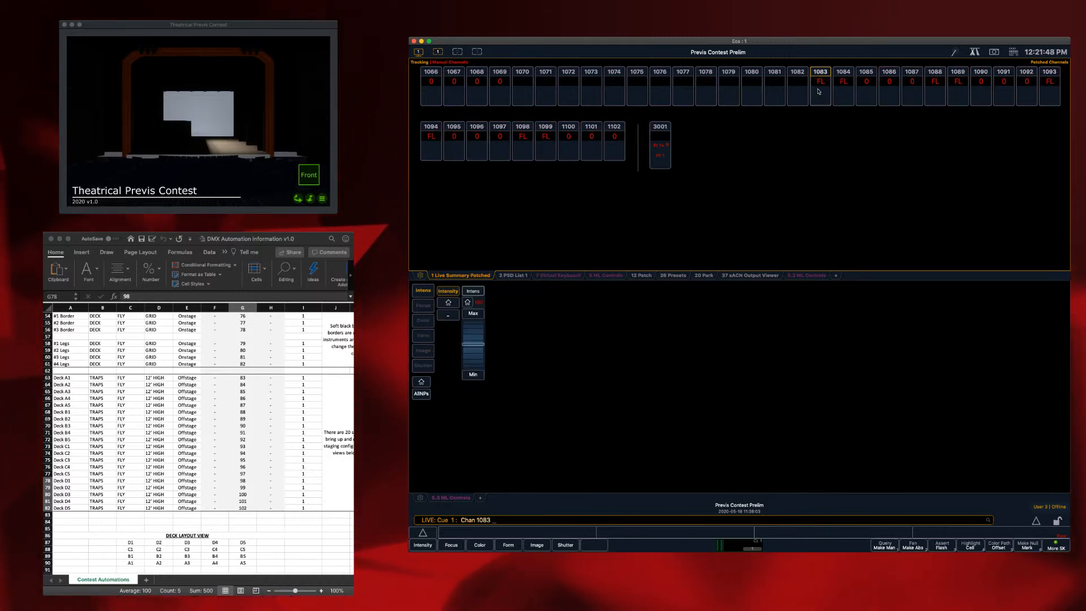
click(624, 141)
key(n)
key(Return)
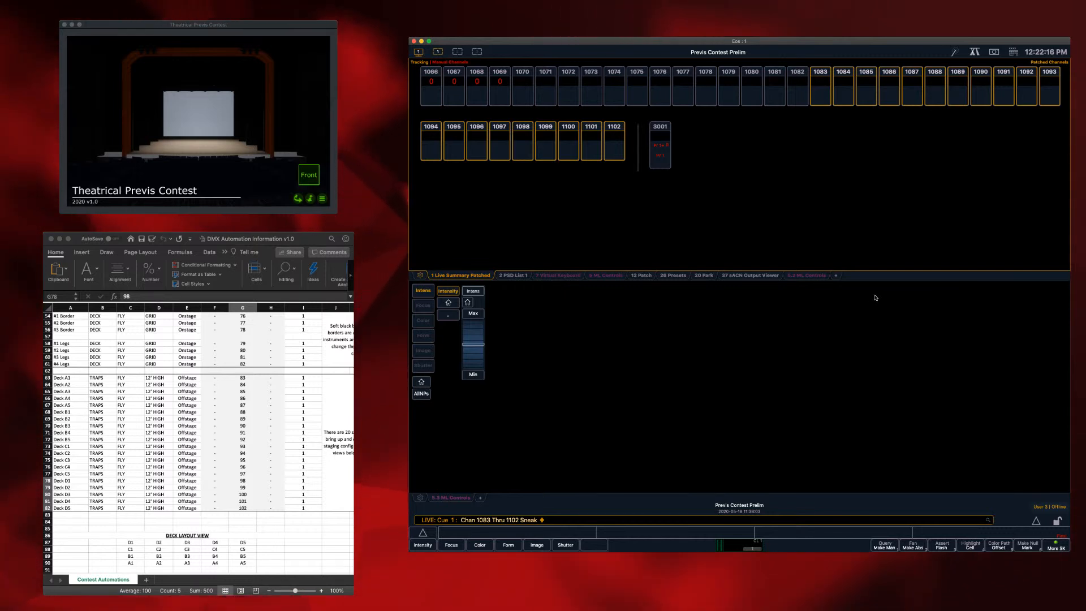
Switch to the Theatrical Previs Contest window, look around the stage from the side, and return to the front view.
key(super+Tab)
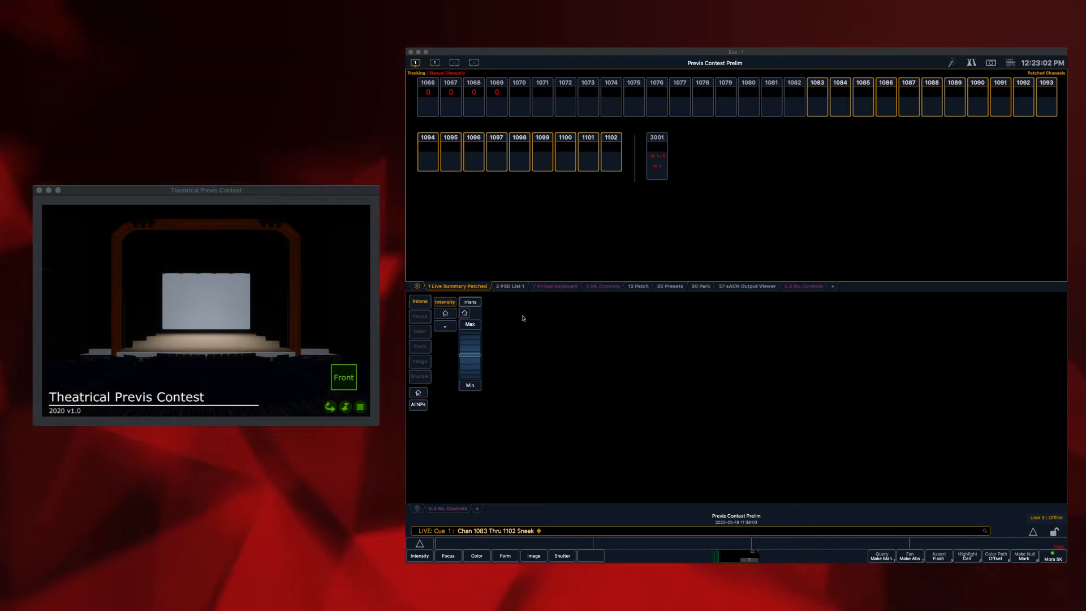
click(287, 195)
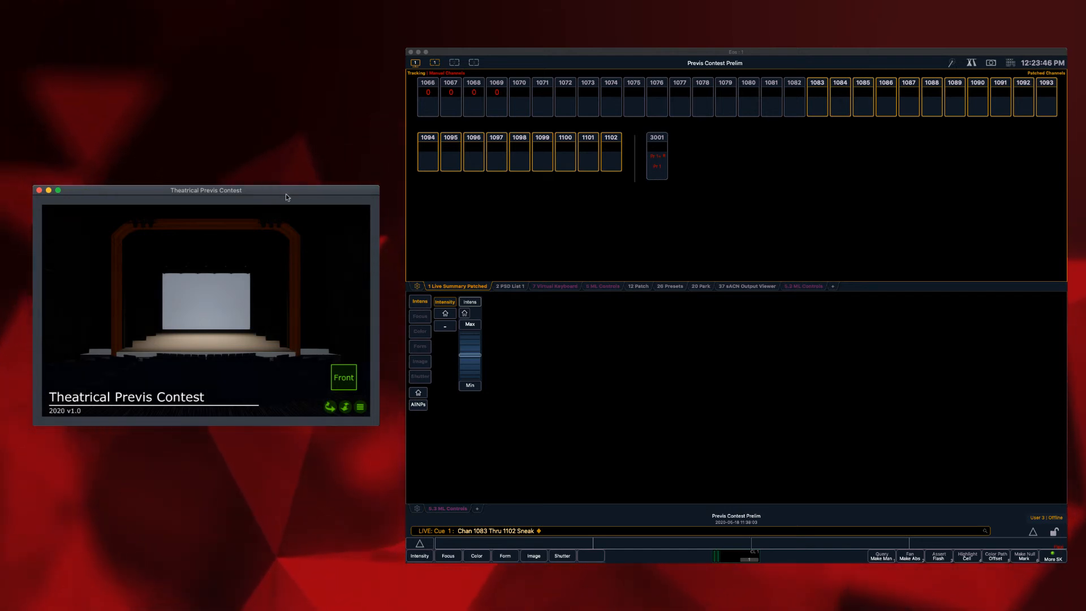
click(283, 307)
drag(284, 308, 283, 307)
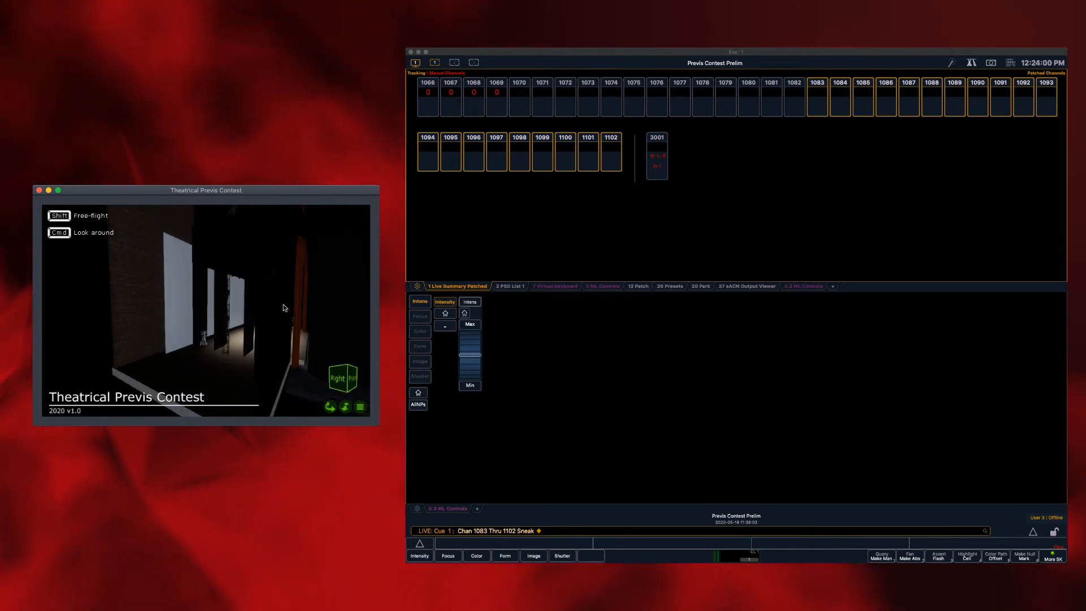
drag(283, 308, 283, 308)
scroll(284, 308, up, 3)
scroll(283, 307, down, 3)
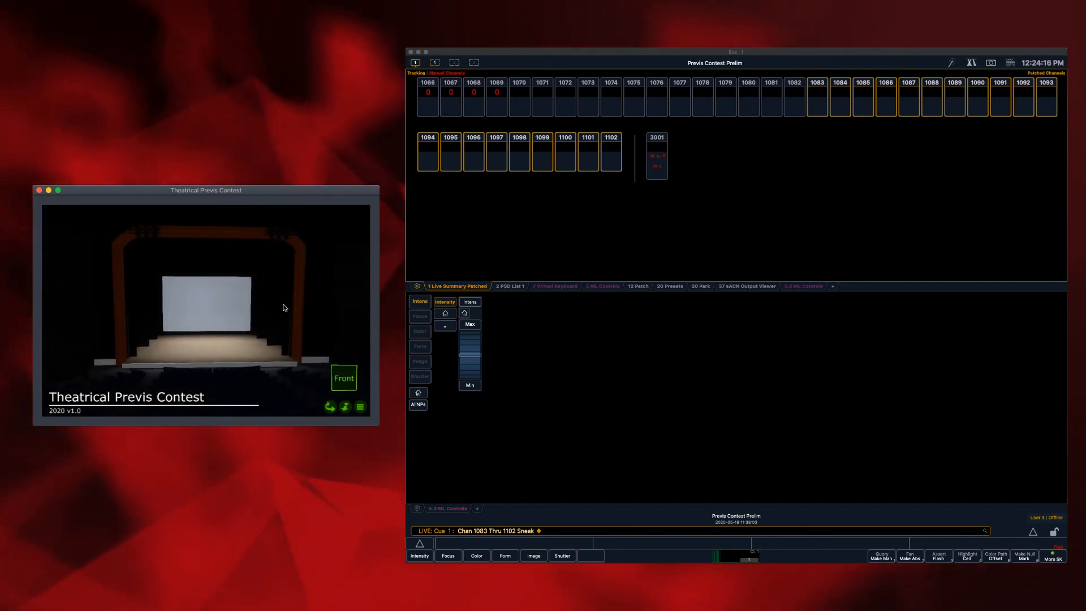
Switch to the Eos console, set channels 1083 thru 1102 to Full, and release their manual levels with Sneak.
click(572, 234)
key(BackSpace)
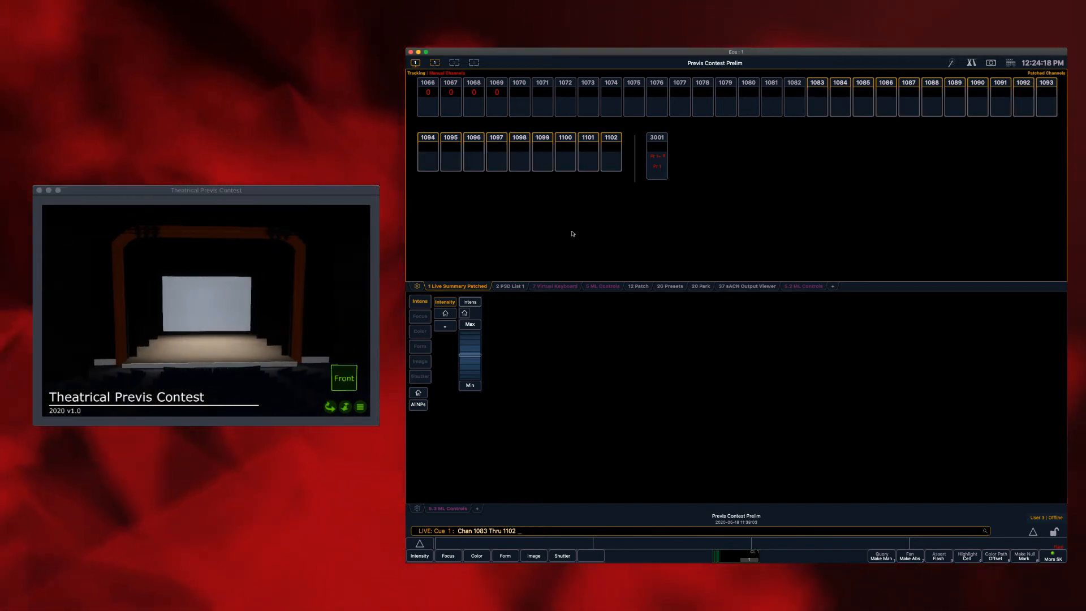
text(0 - Error: Syntax Error)
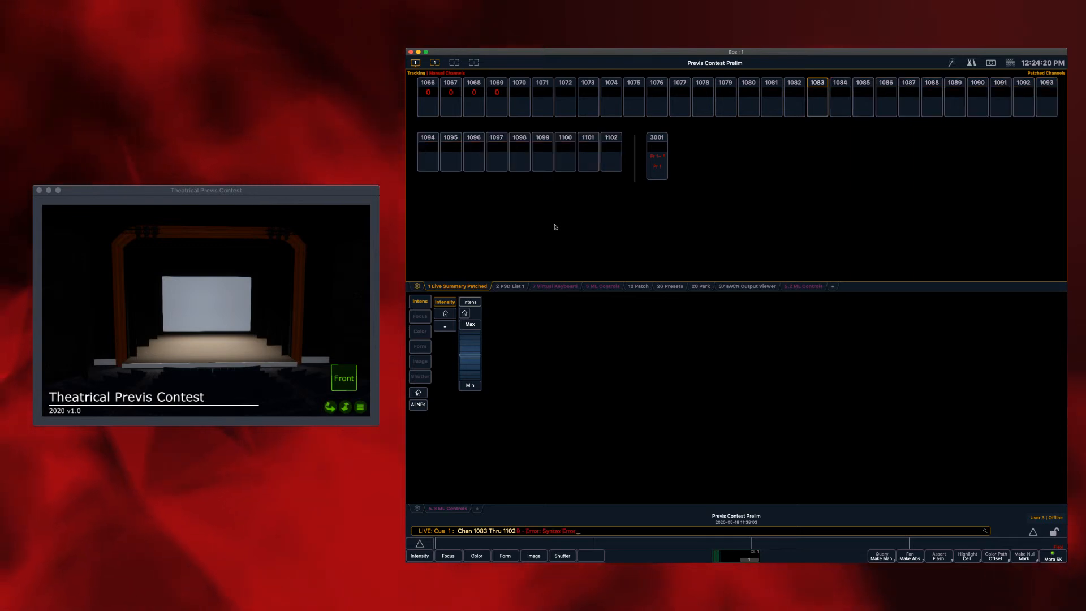
text(f)
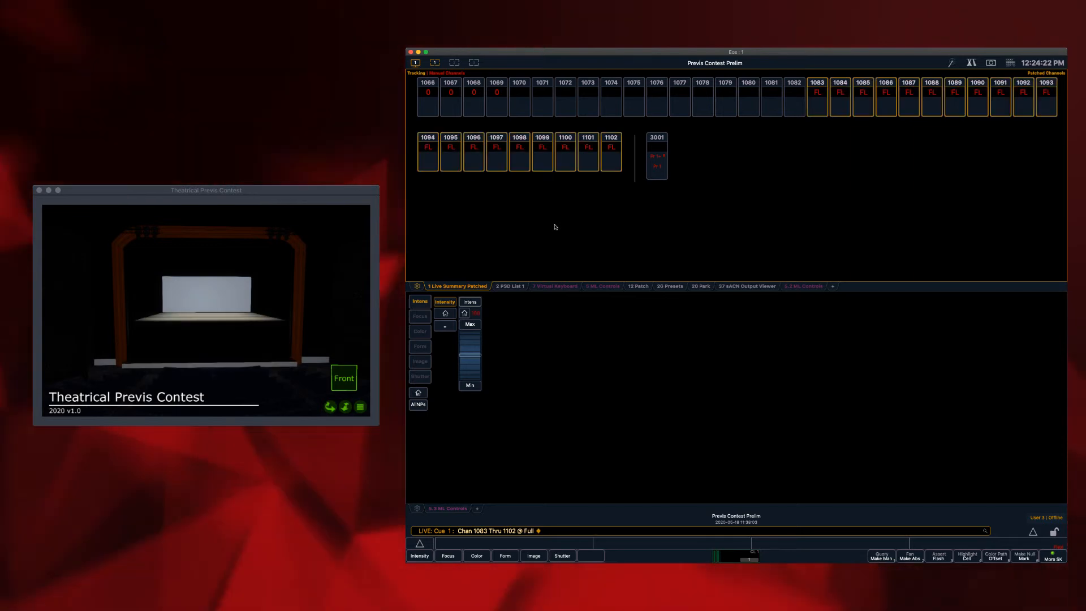
text(n)
key(Return)
key(BackSpace)
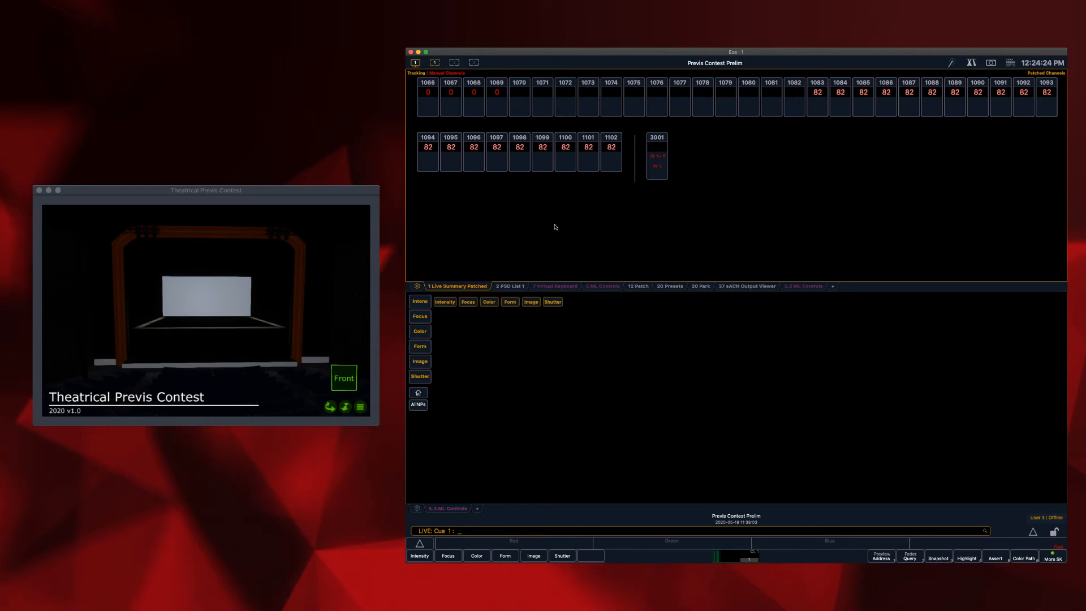
Set channel 901 to Full, release it with Sneak, and clear the command line.
text(901f)
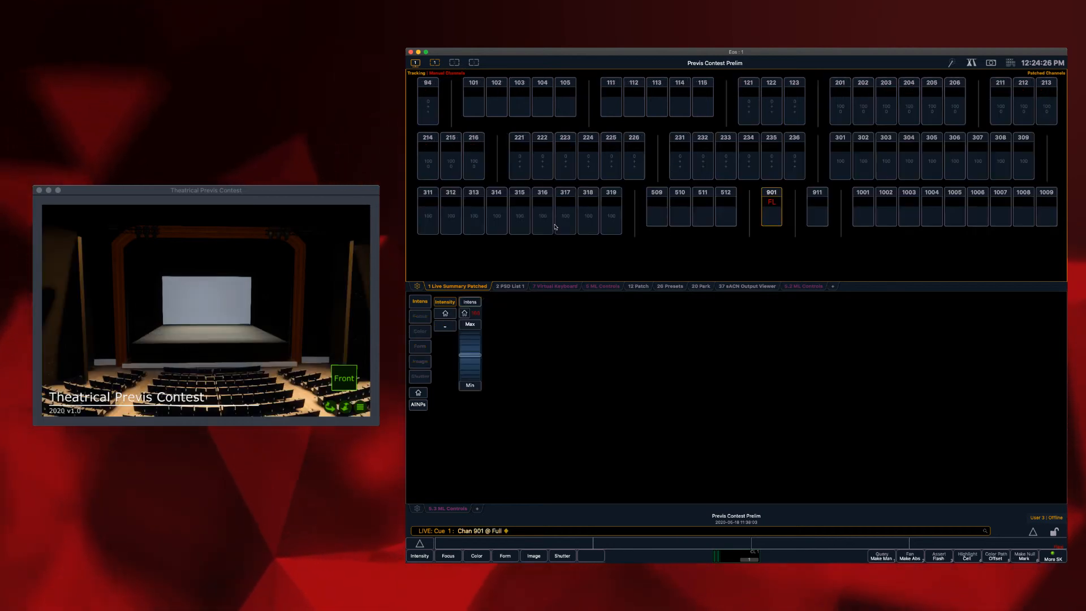
text(n)
key(Return)
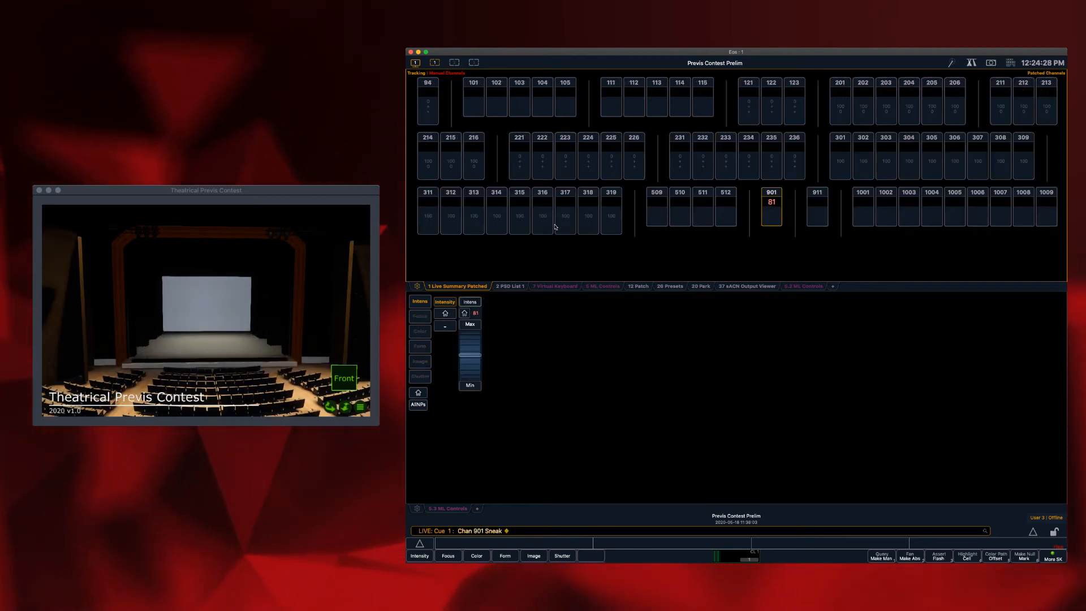
key(BackSpace)
Set channel 911 to Full.
text(911)
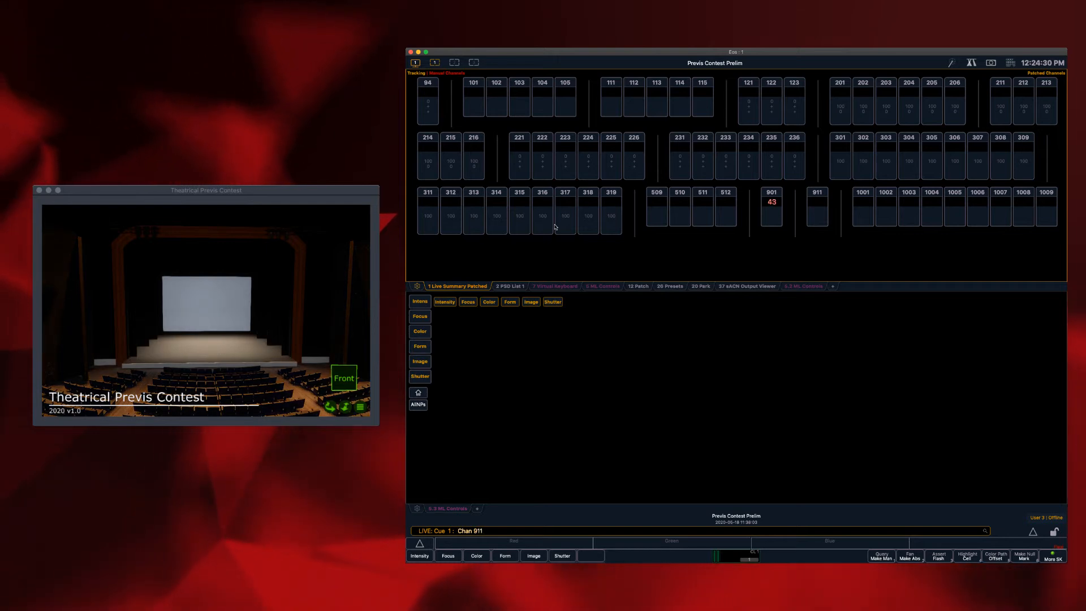
text(f)
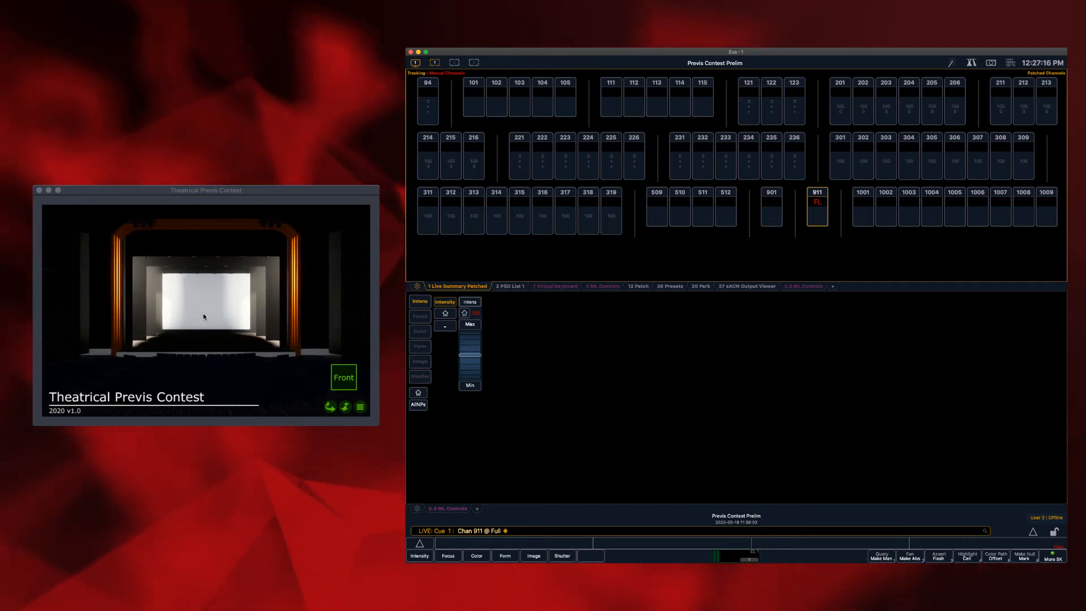
Zoom in and out and look around the stage in the Theatrical Previs Contest window, and return to the front view.
scroll(180, 293, up, 10)
scroll(180, 293, down, 10)
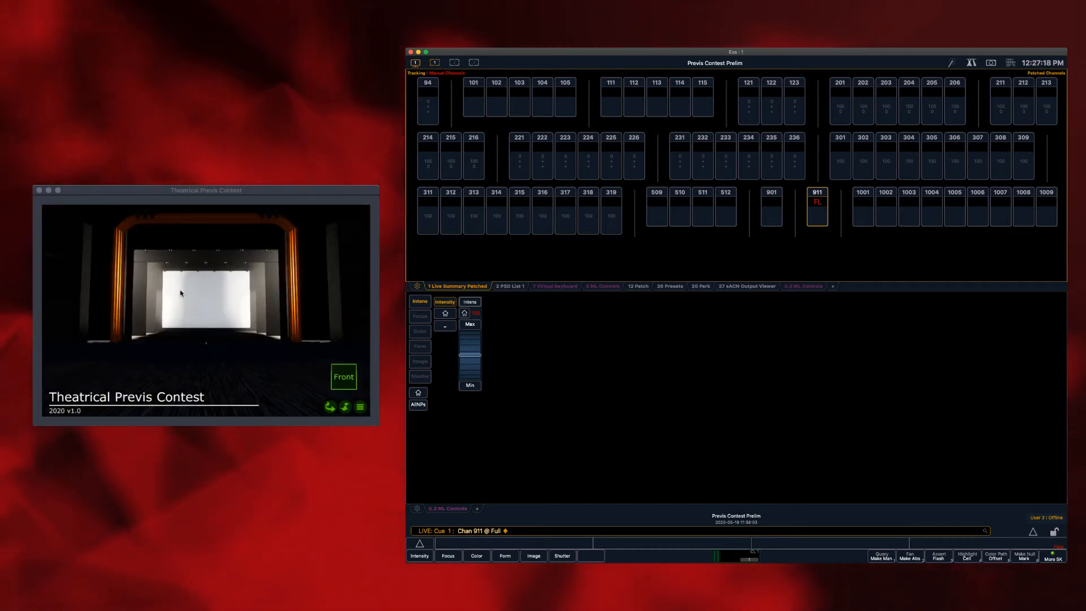
drag(186, 294, 235, 334)
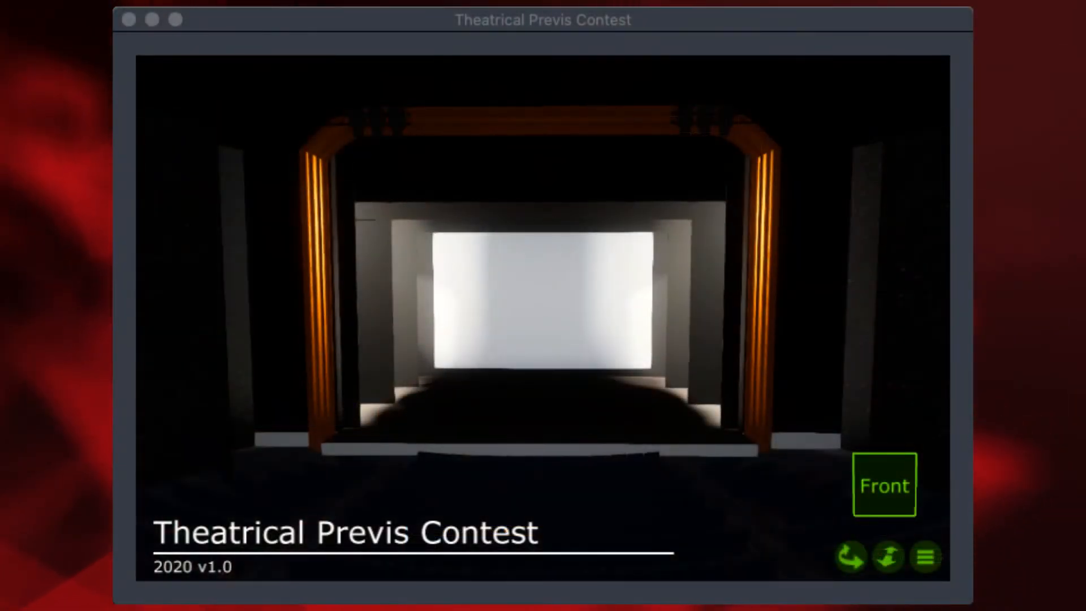
click(616, 22)
drag(724, 246, 724, 245)
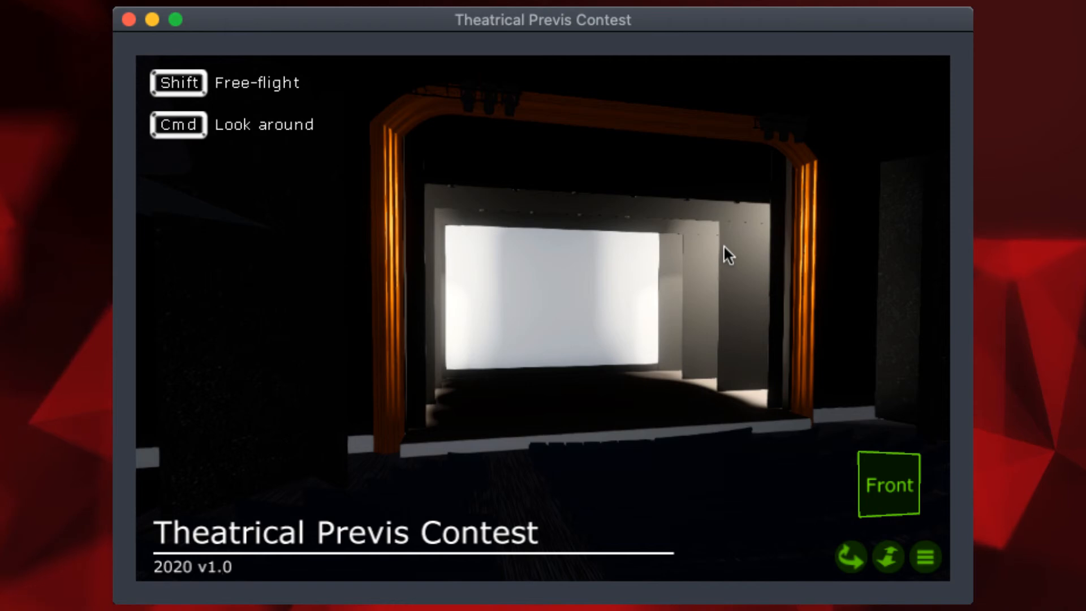
drag(724, 245, 721, 245)
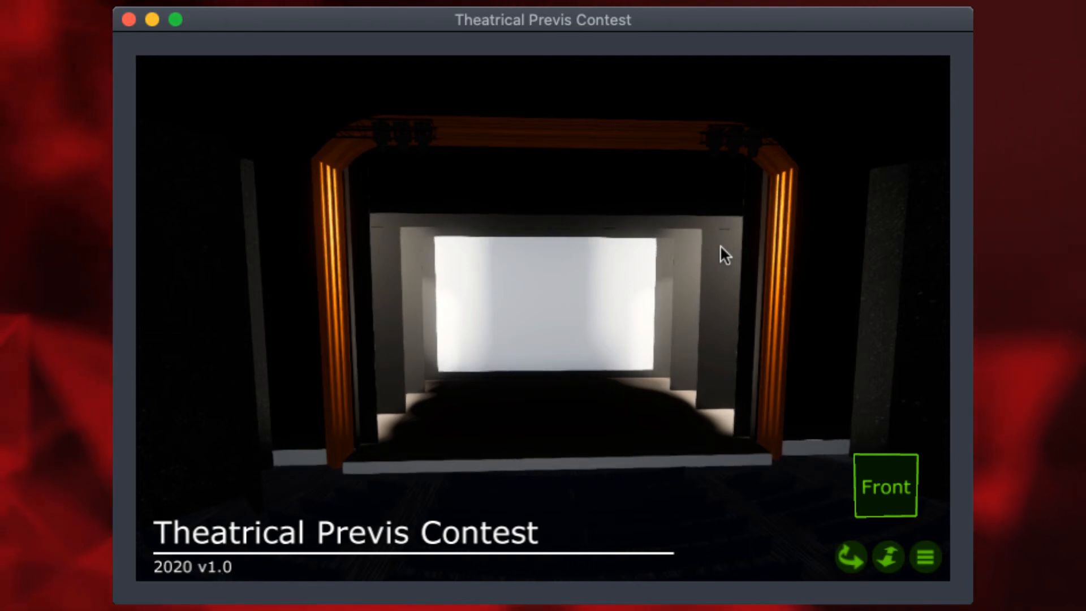
double_click(721, 246)
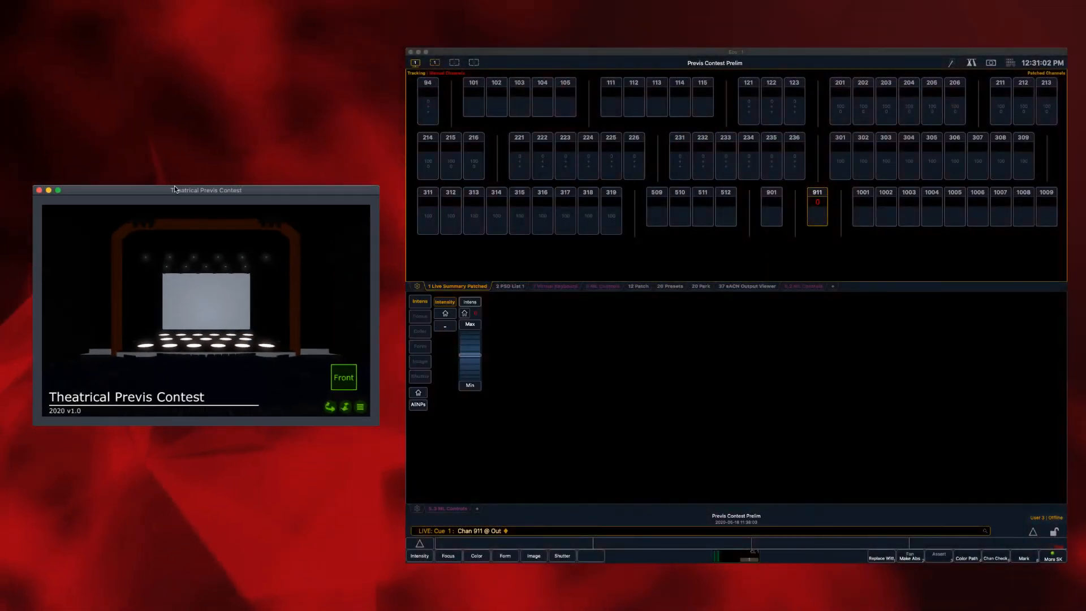
Switch to Eos, select channel 509, raise its intensity to about 60 and bring it back down to 2.
click(663, 232)
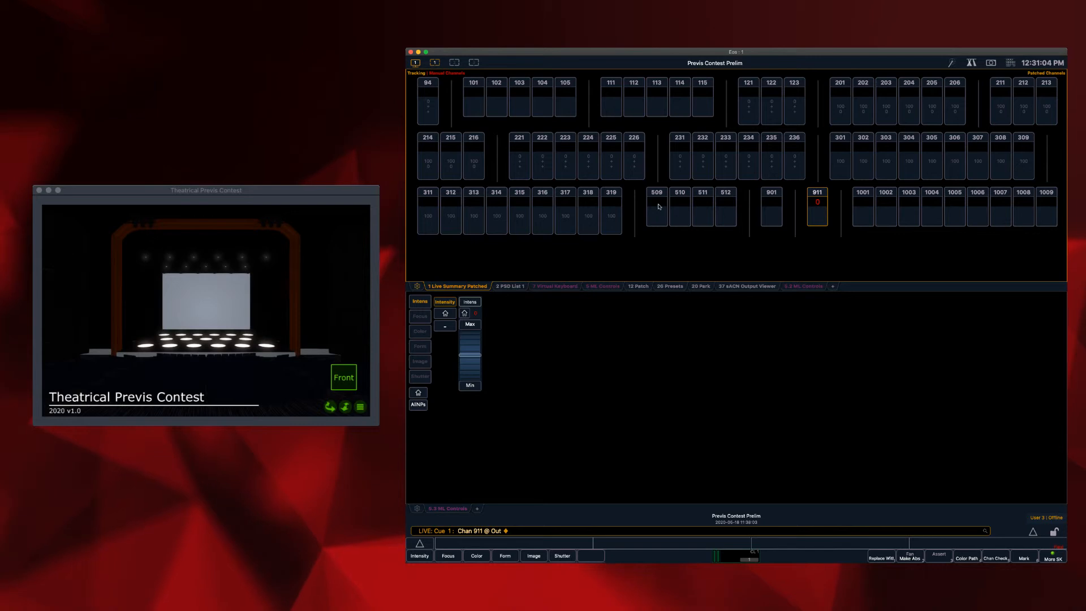
click(657, 209)
scroll(473, 362, up, 6)
scroll(473, 362, up, 20)
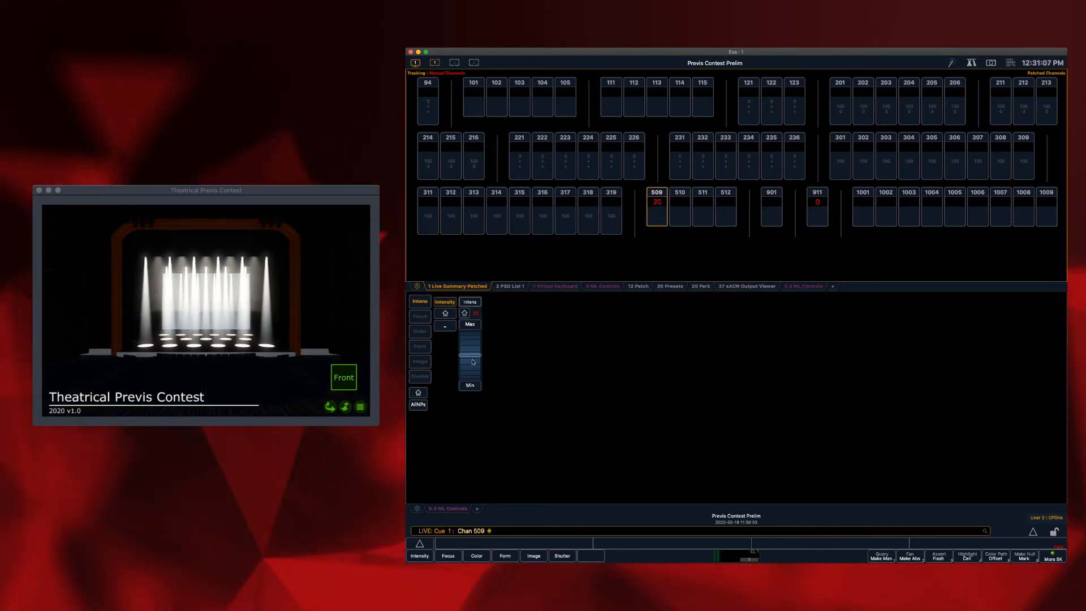
scroll(473, 362, down, 15)
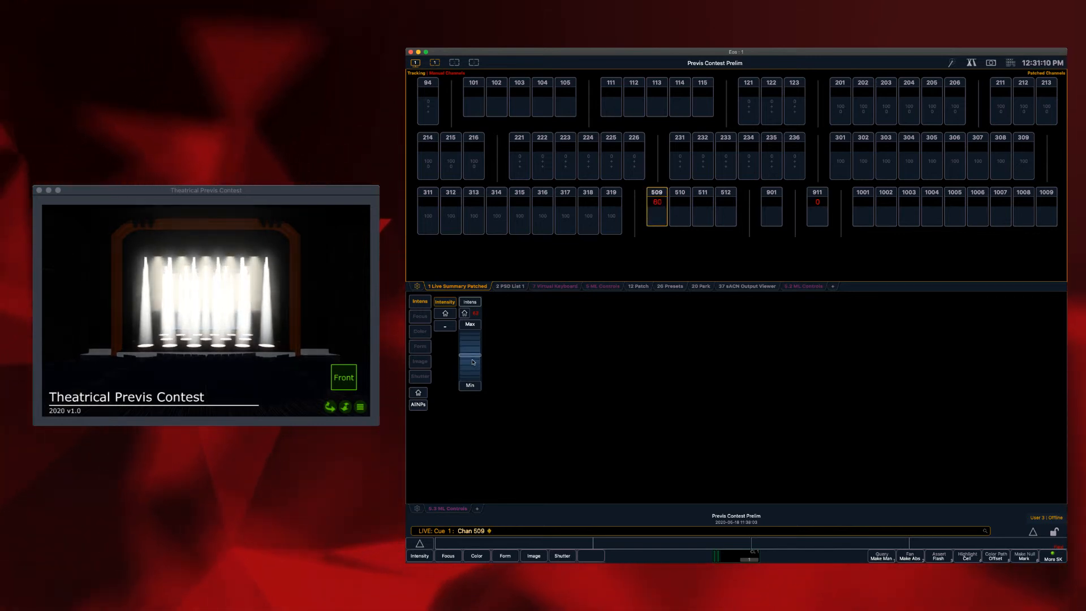
scroll(473, 362, down, 20)
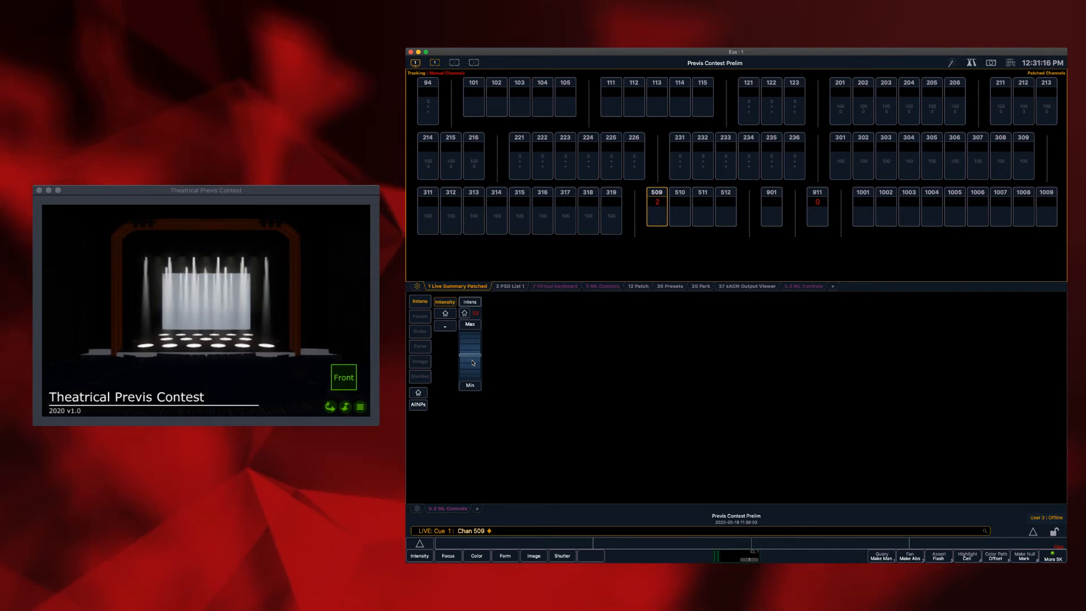
Select channel 511, vary its intensity up to 94, and lower it to 0.
click(707, 206)
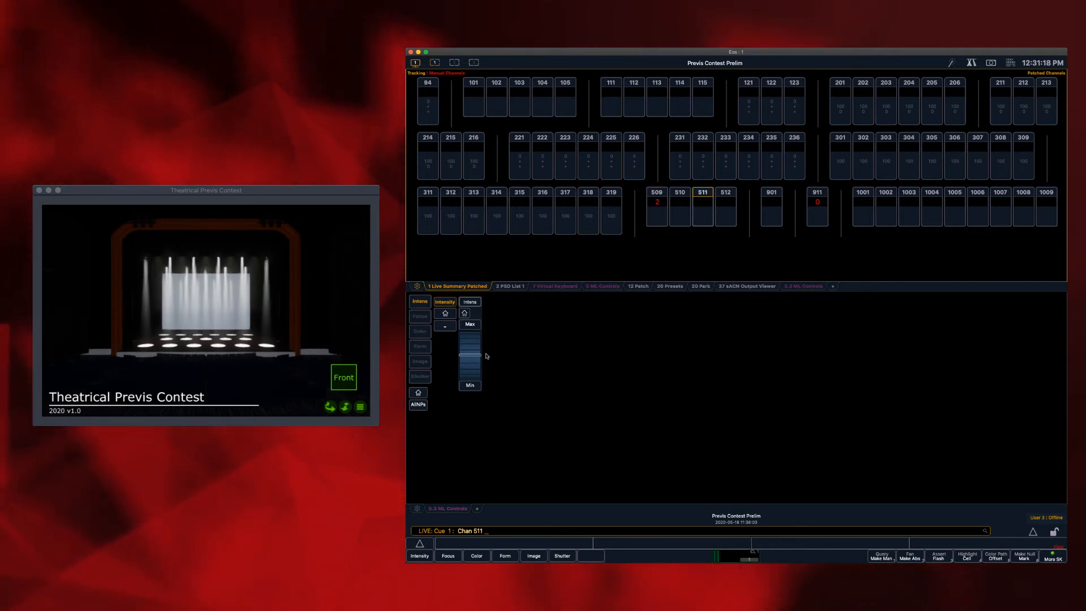
scroll(478, 358, up, 2)
scroll(478, 359, up, 3)
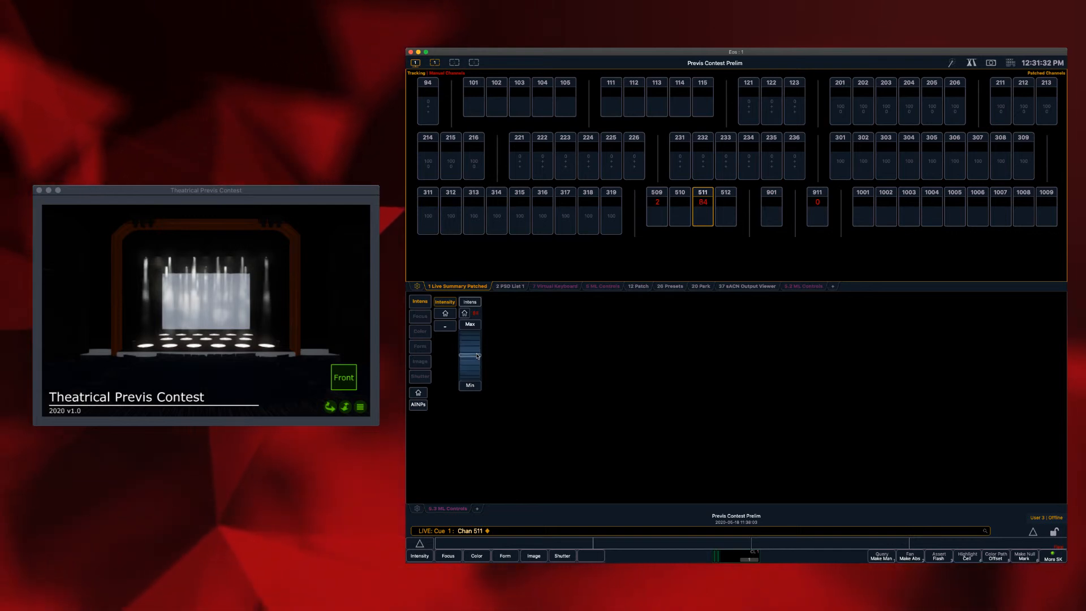
scroll(477, 355, down, 5)
scroll(477, 355, up, 4)
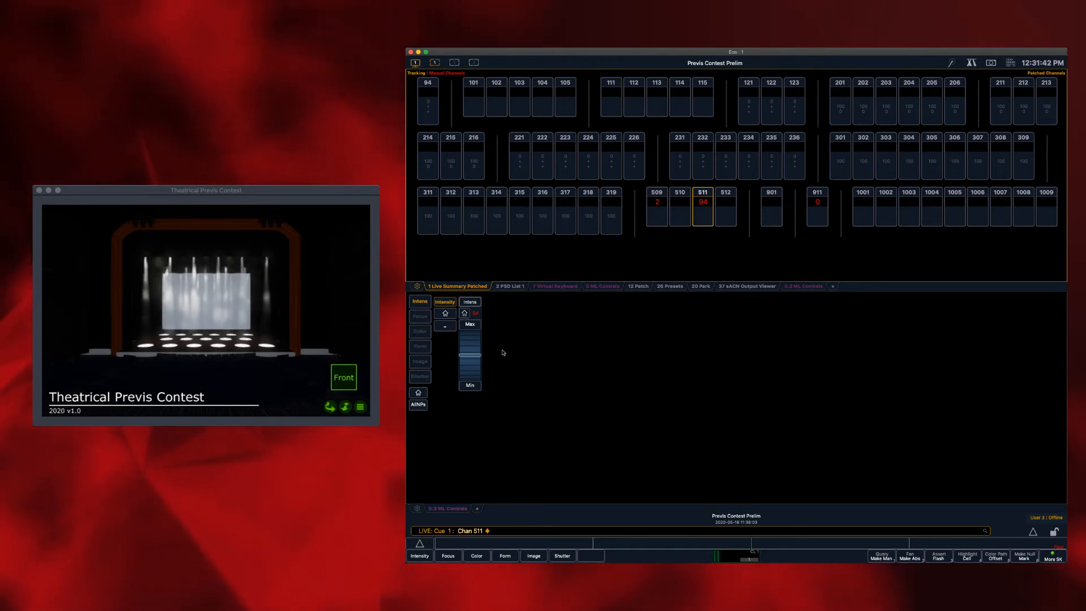
scroll(475, 348, down, 10)
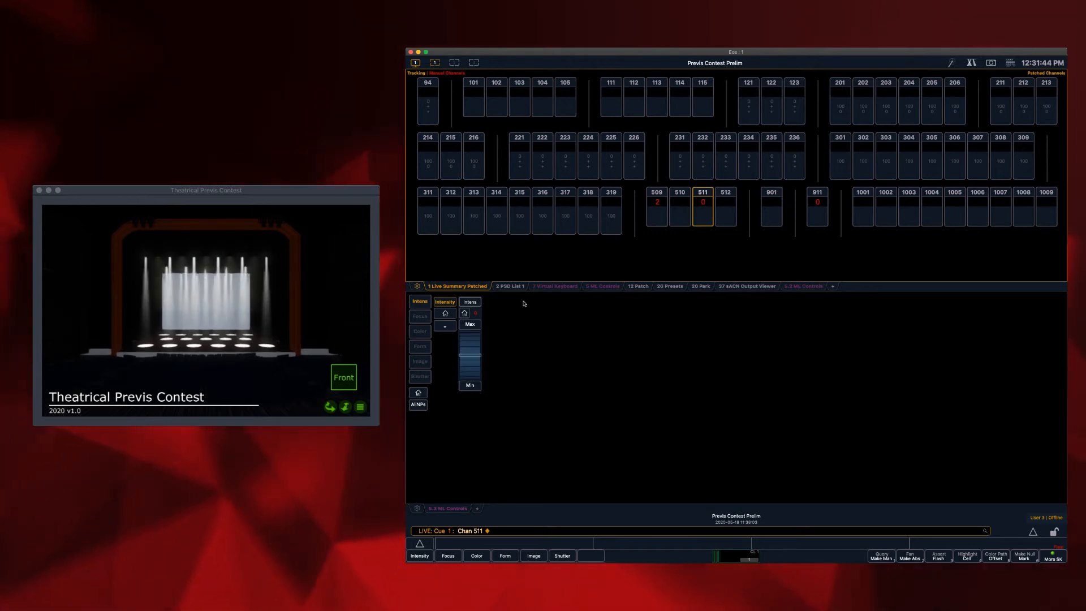
Select channel 509, raise its intensity to about 31, and set it to its minimum.
click(656, 213)
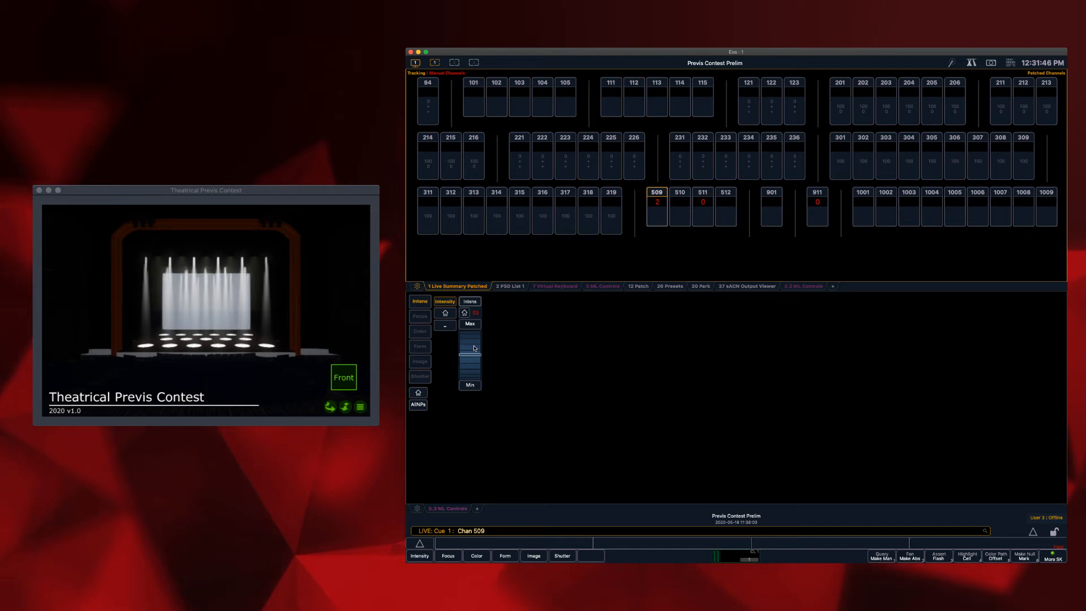
scroll(474, 347, up, 3)
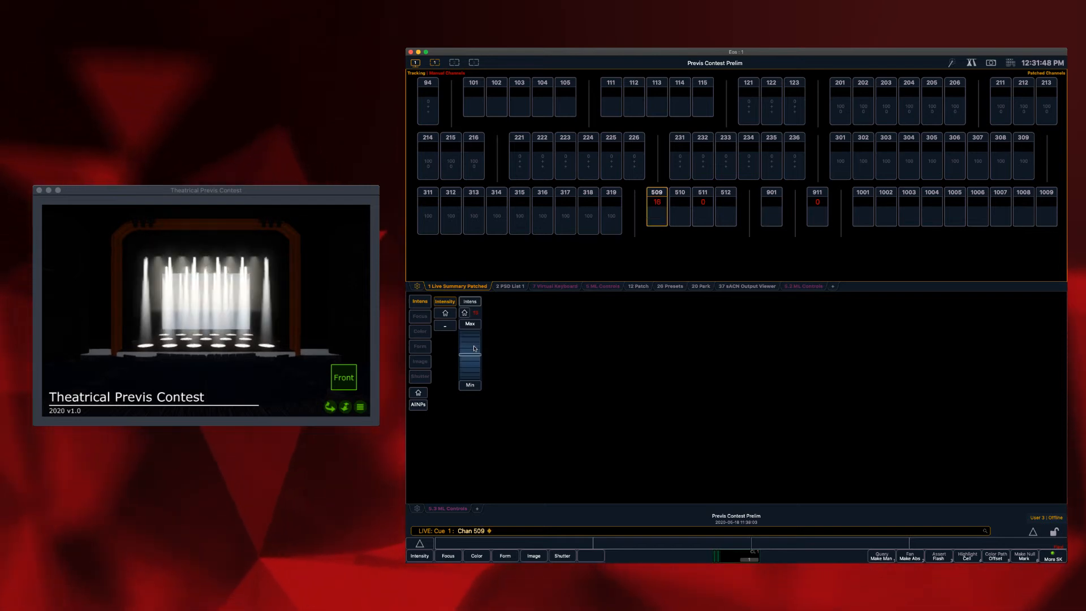
scroll(475, 348, up, 8)
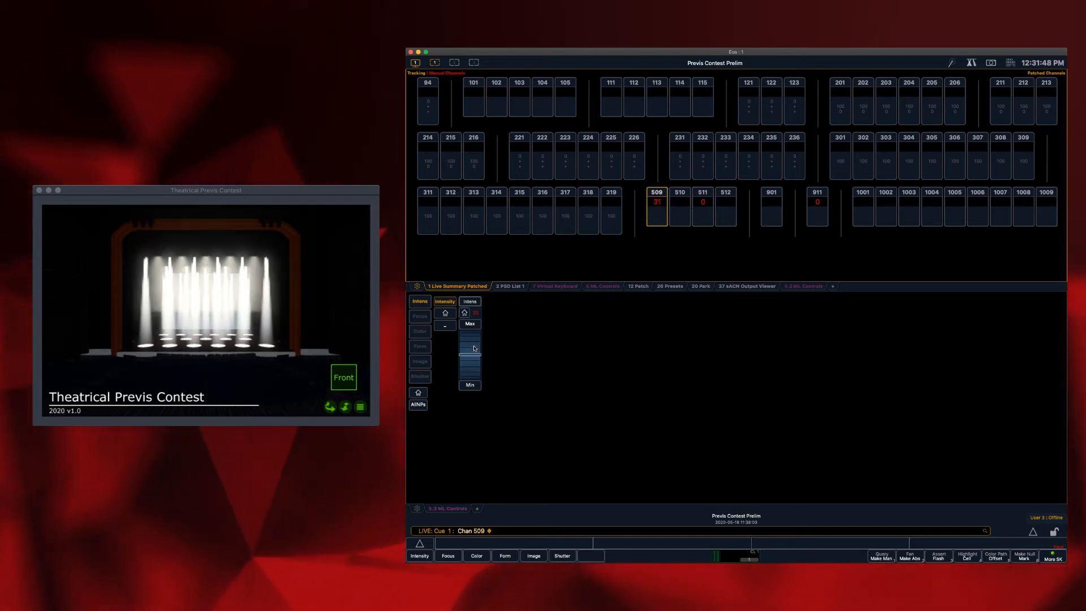
click(471, 385)
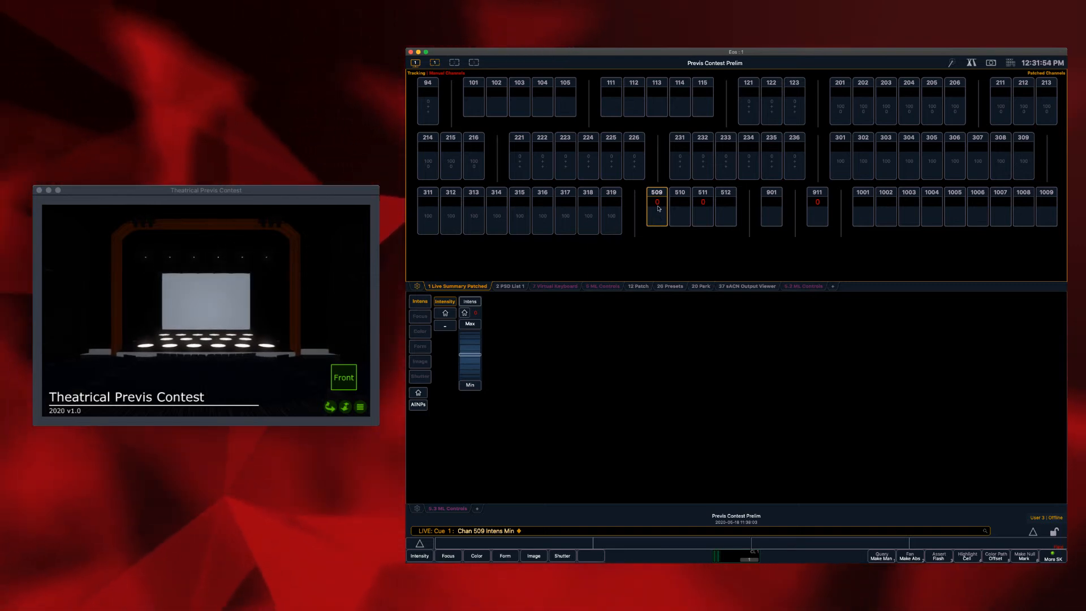
Select channel 511 and release its manual level with Sneak.
click(702, 209)
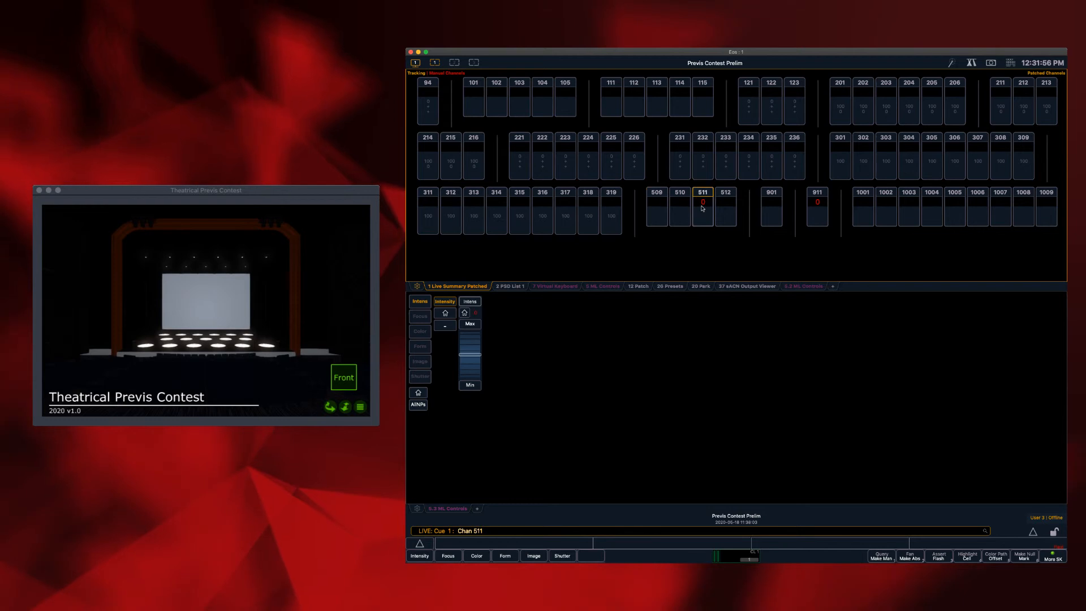
key(alt+n)
key(Return)
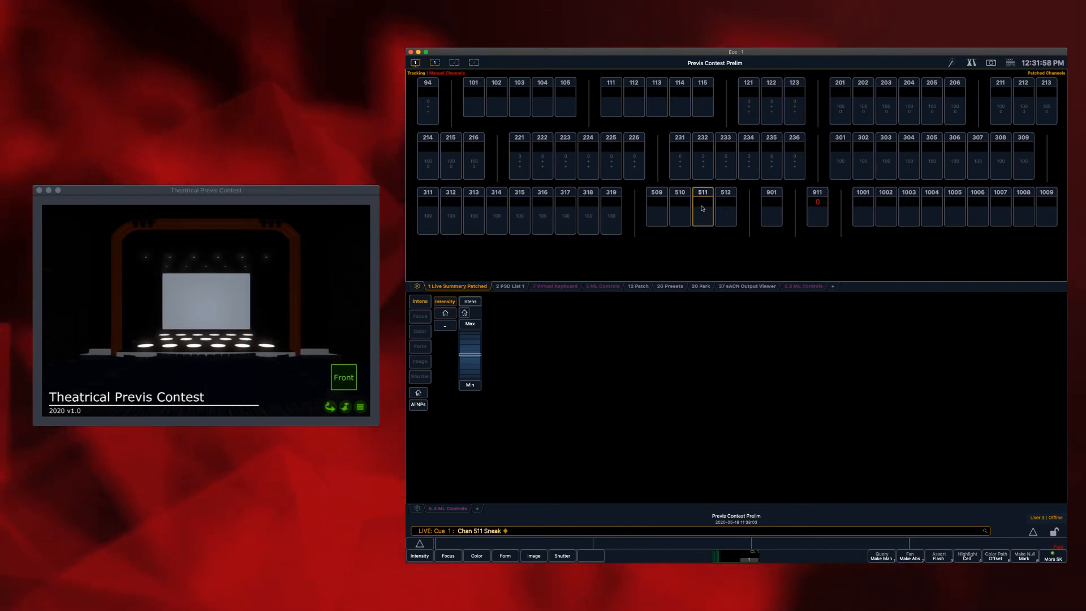